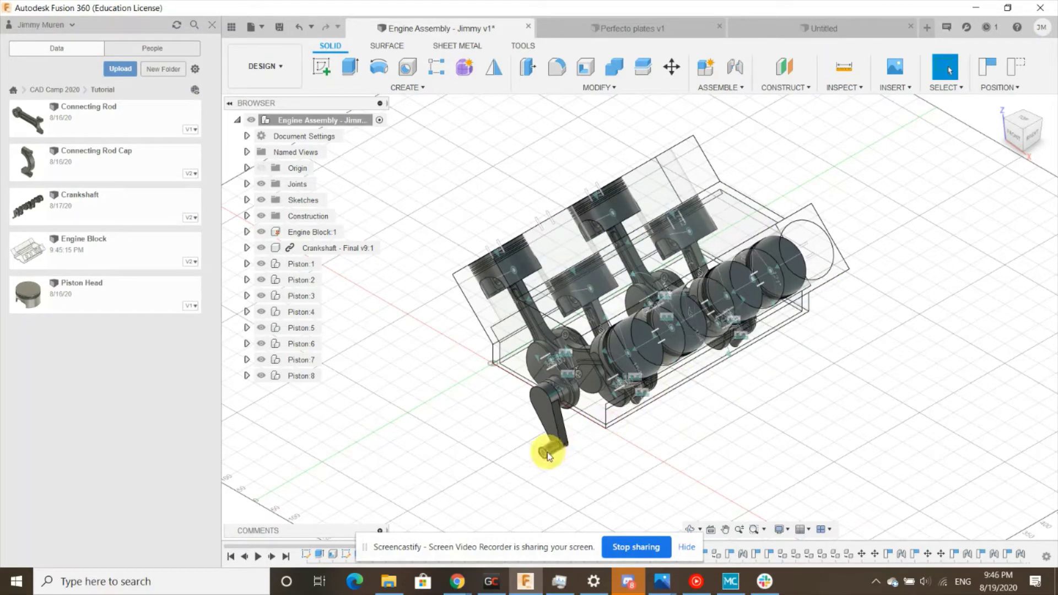
Turn the crank handle in the finished engine assembly to preview its motion and open the Engine Block design
{"action": "left_click_drag", "start_coordinate": [548, 455], "coordinate": [505, 367]}
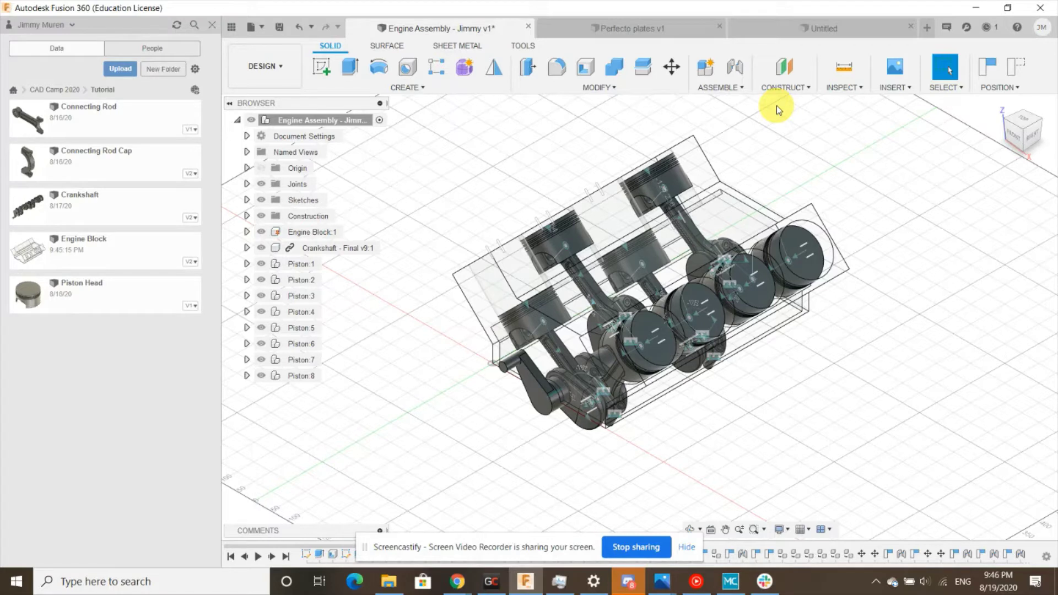
{"action": "double_click", "coordinate": [99, 247]}
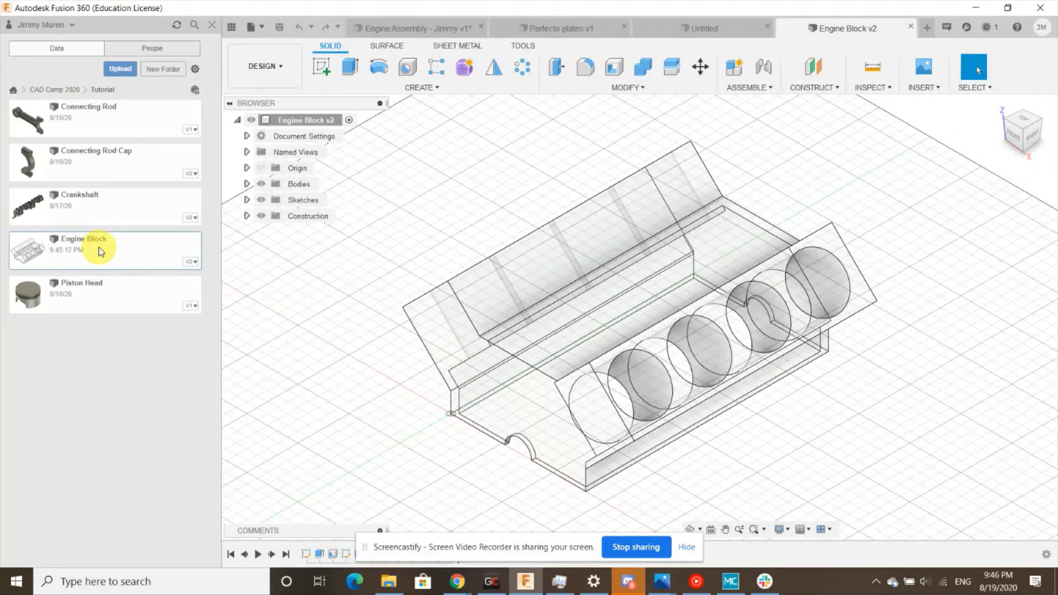
{"action": "scroll", "coordinate": [686, 386], "scroll_direction": "down", "scroll_amount": 3}
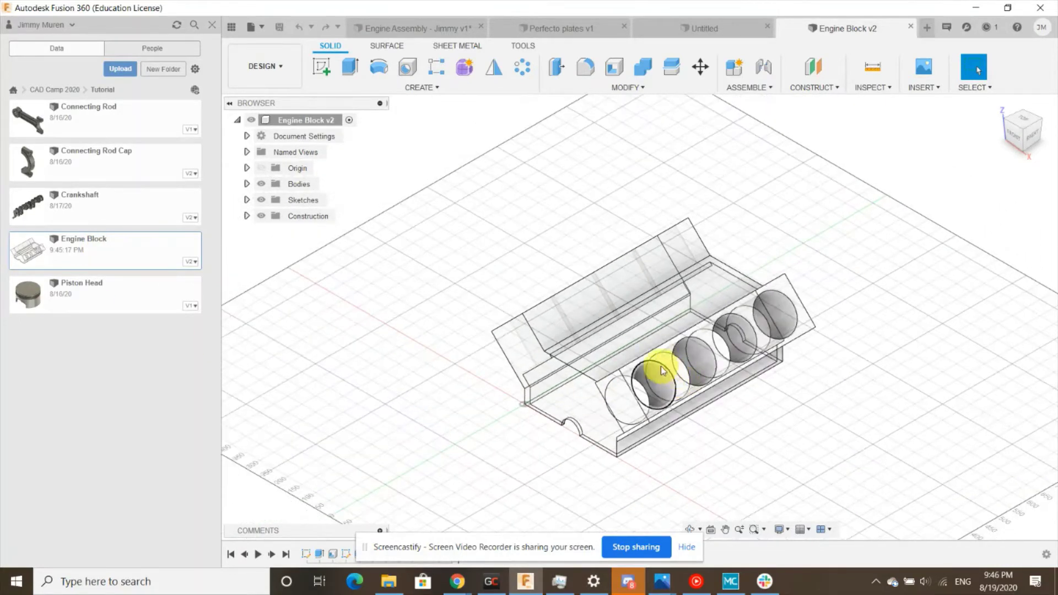
{"action": "scroll", "coordinate": [656, 362], "scroll_direction": "up", "scroll_amount": 3}
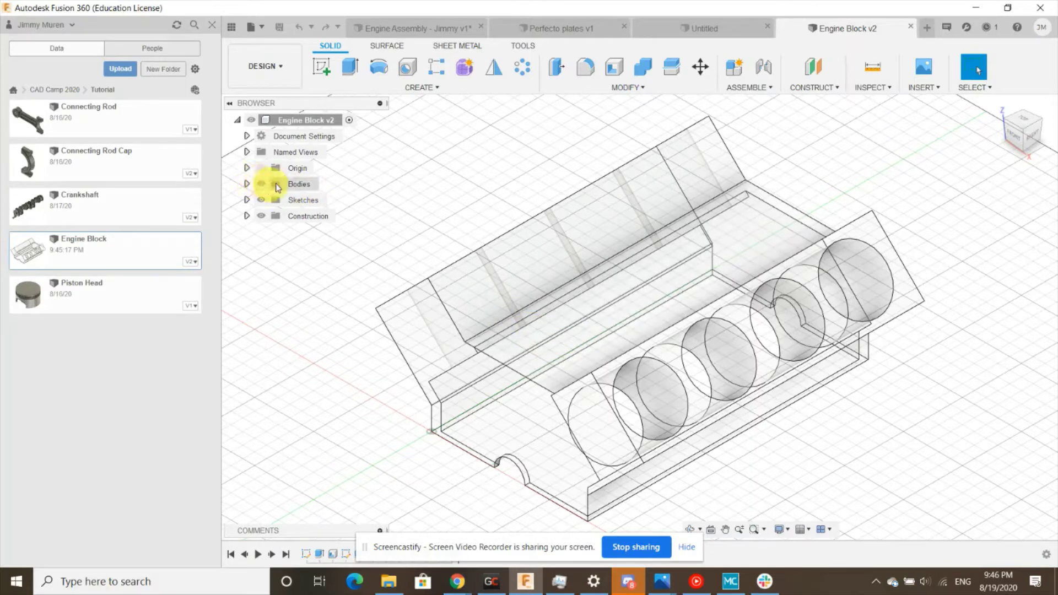
Create a component from Body1 of the engine block
{"action": "left_click", "coordinate": [247, 184]}
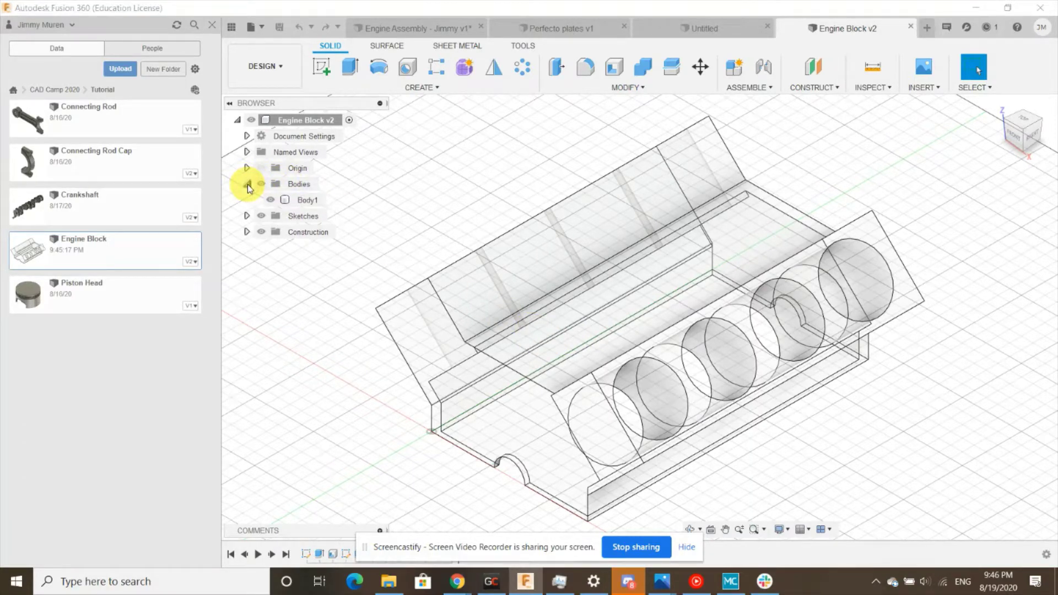
{"action": "right_click", "coordinate": [305, 200]}
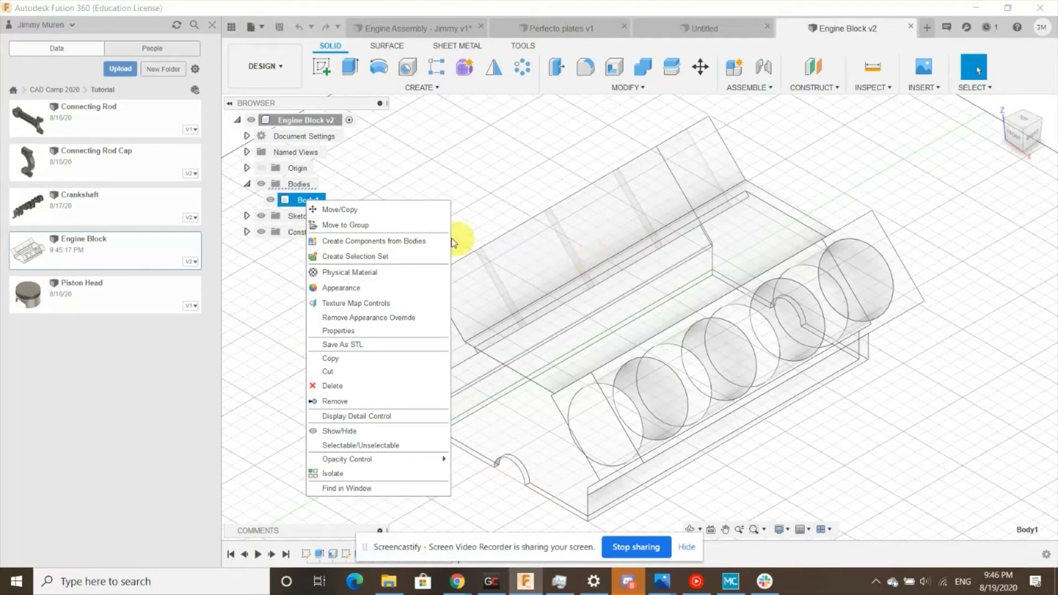
{"action": "left_click", "coordinate": [369, 243]}
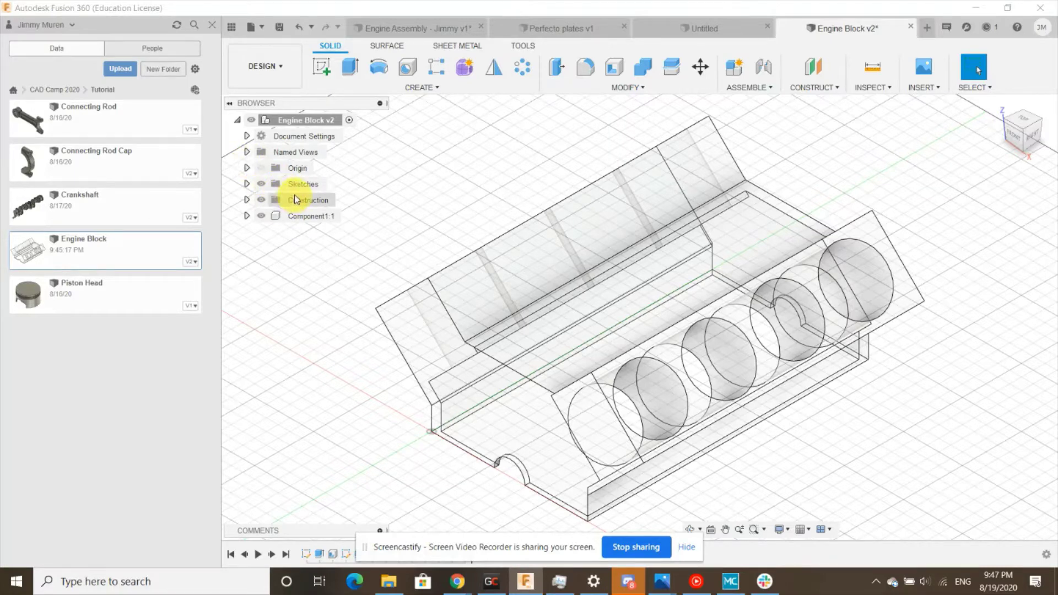
Rename the new component as Engine Block
{"action": "left_click", "coordinate": [306, 218]}
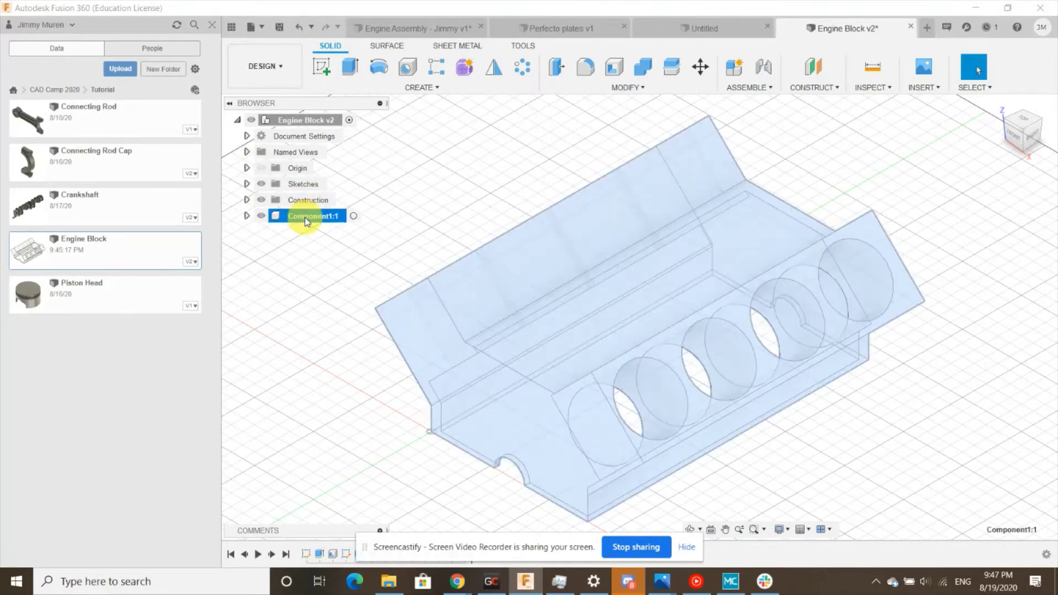
{"action": "left_click", "coordinate": [307, 218]}
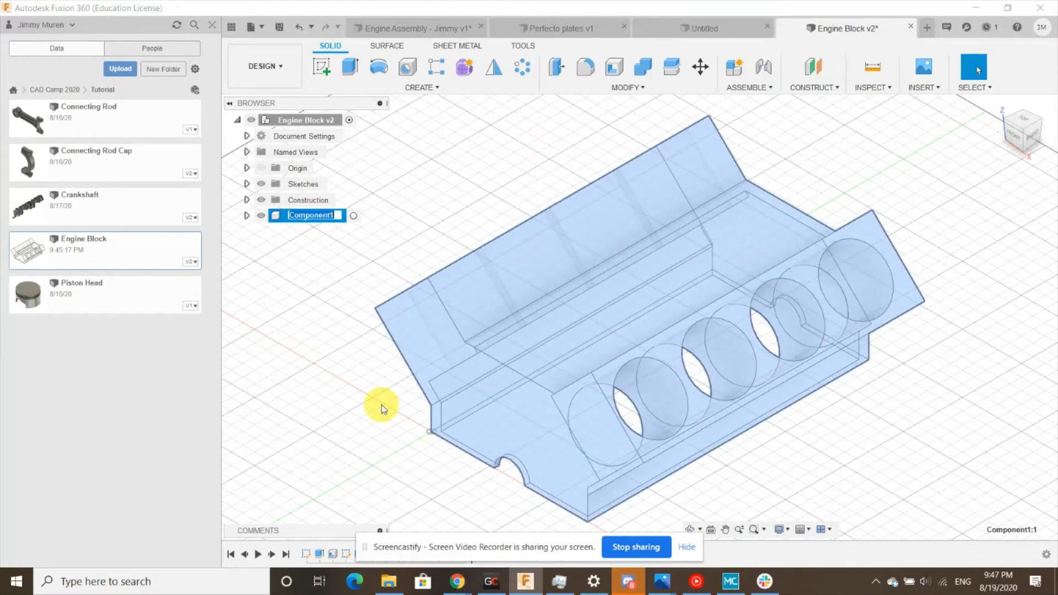
{"action": "type", "text": "Engine Blco"}
{"action": "key", "text": "BackSpace"}
{"action": "key", "text": "BackSpace"}
{"action": "type", "text": "ock"}
{"action": "key", "text": "Return"}
{"action": "left_click", "coordinate": [354, 393]}
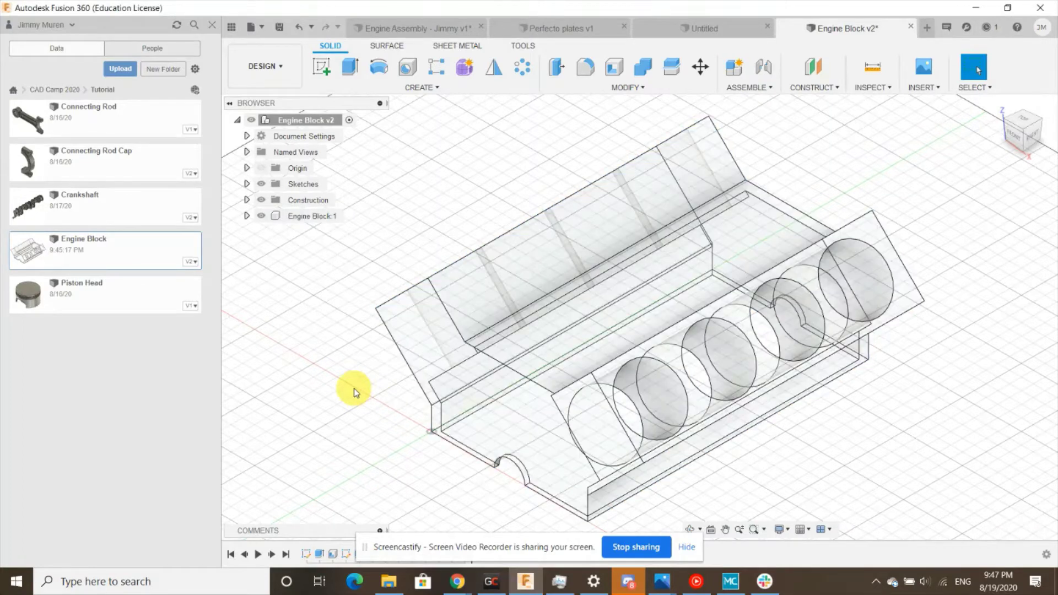
Ground the Engine Block component so it stays fixed in place
{"action": "scroll", "coordinate": [693, 263], "scroll_direction": "down", "scroll_amount": 4}
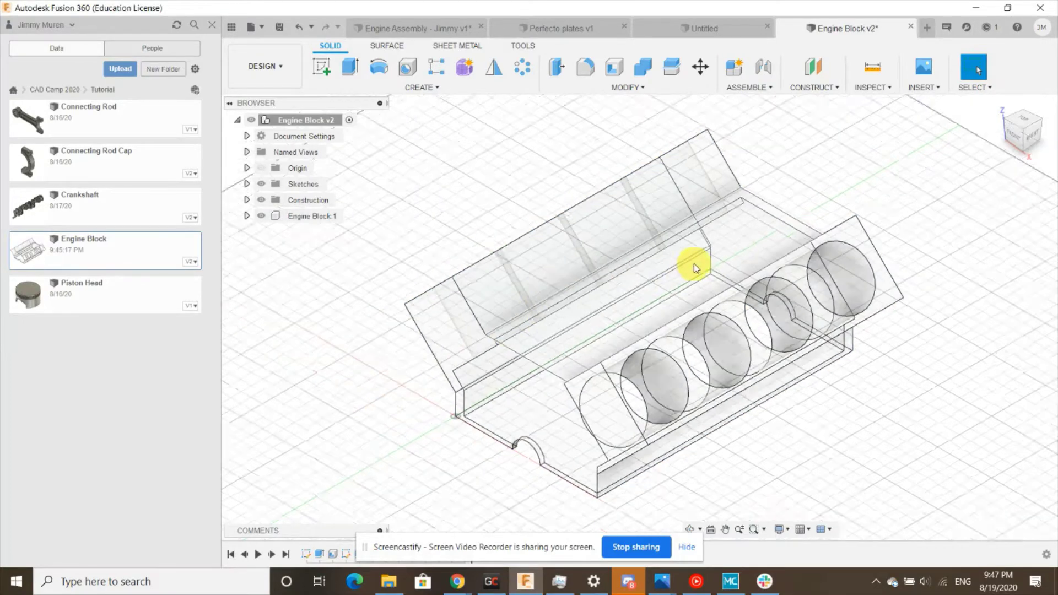
{"action": "scroll", "coordinate": [596, 138], "scroll_direction": "up", "scroll_amount": 2}
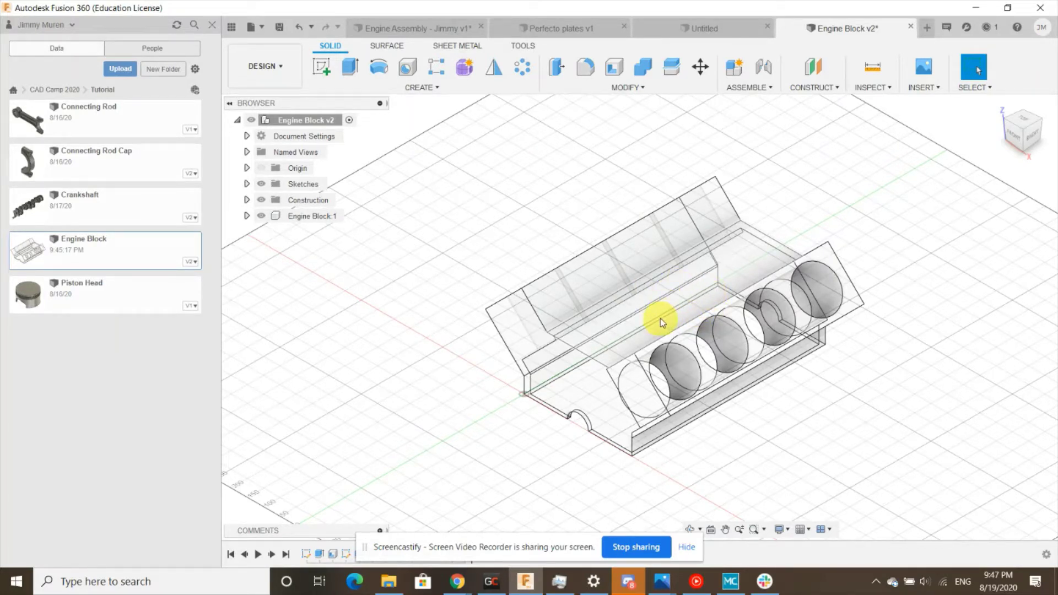
{"action": "middle_click_drag", "start_coordinate": [661, 319], "coordinate": [689, 460]}
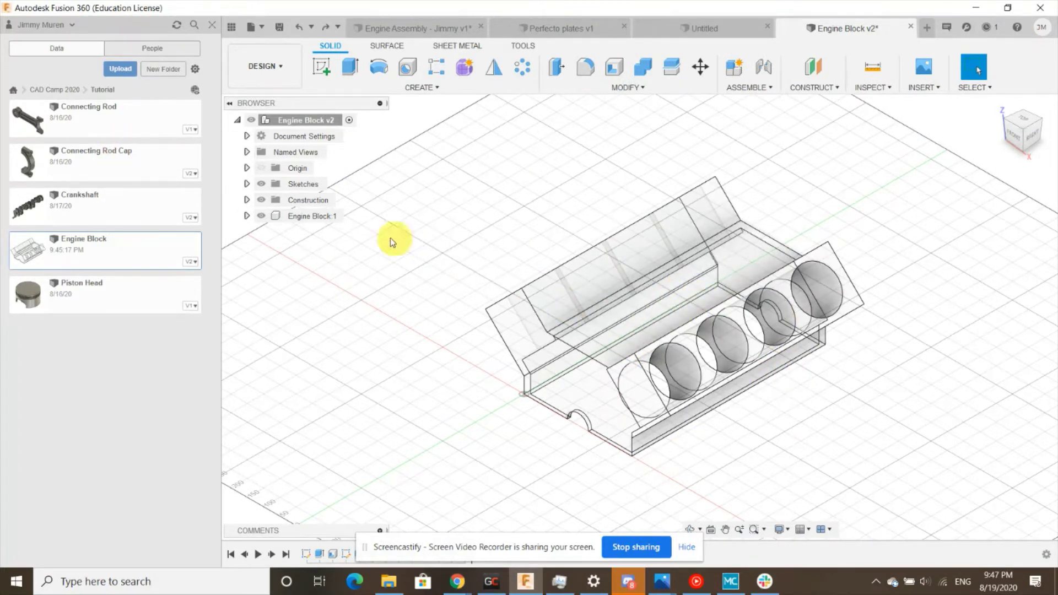
{"action": "right_click", "coordinate": [325, 221]}
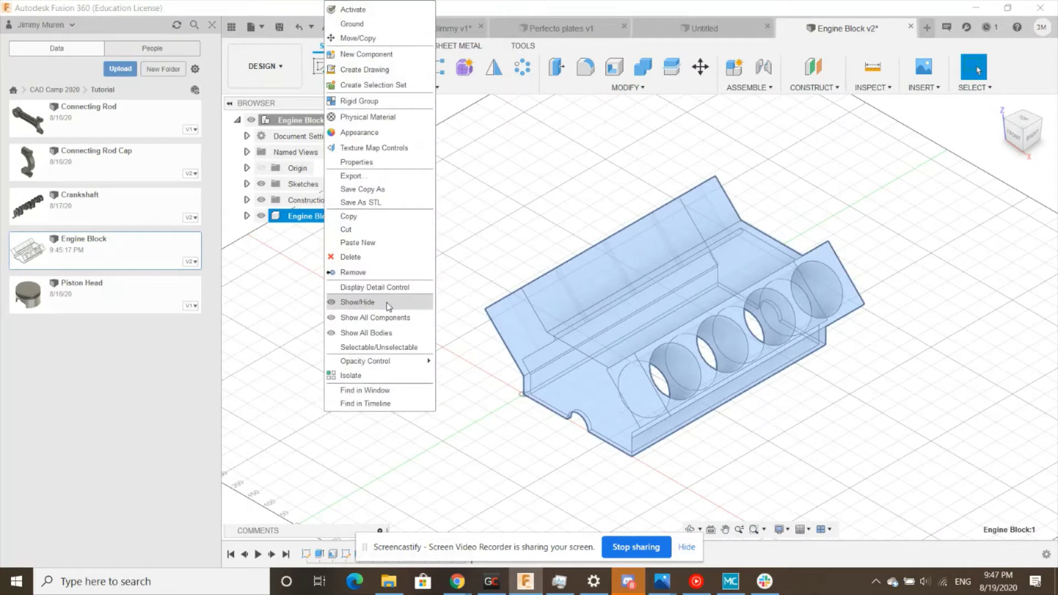
{"action": "left_click", "coordinate": [351, 25]}
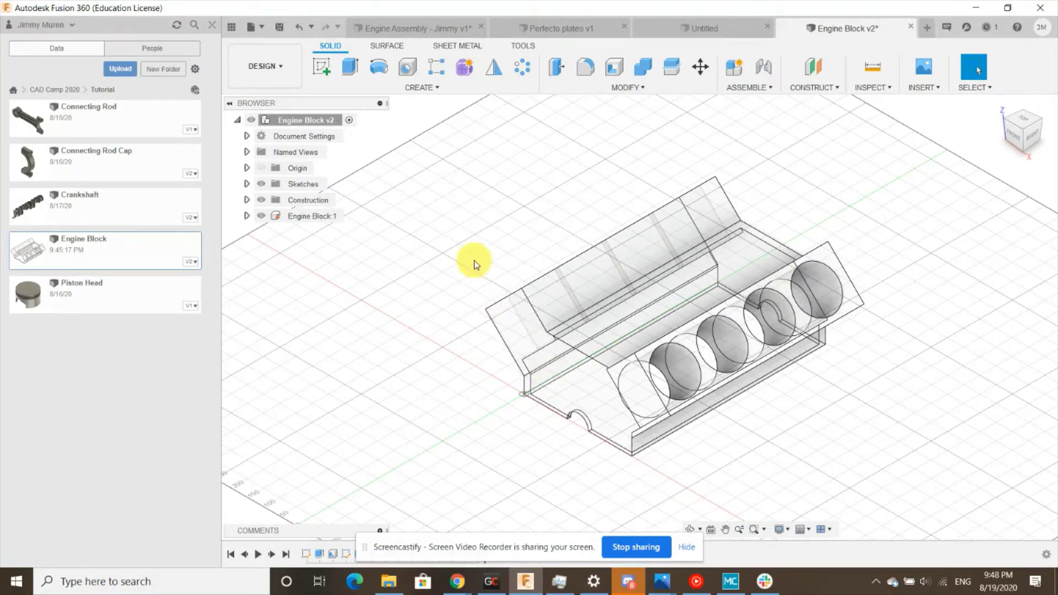
Insert the Crankshaft design from the Tutorial folder into the engine block design, accepting its default position
{"action": "scroll", "coordinate": [515, 281], "scroll_direction": "up", "scroll_amount": 4}
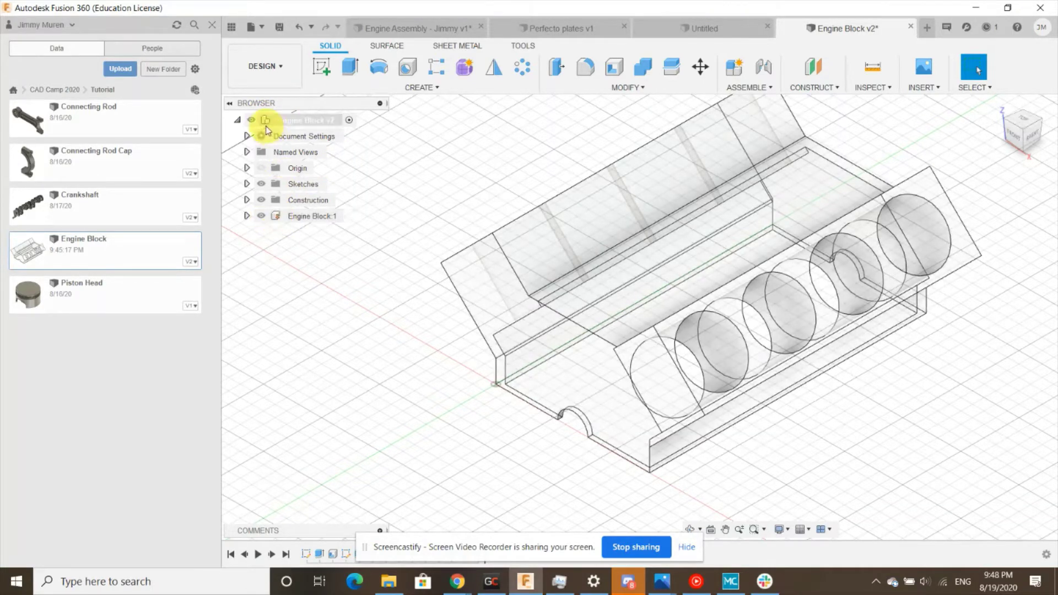
{"action": "left_click", "coordinate": [300, 120]}
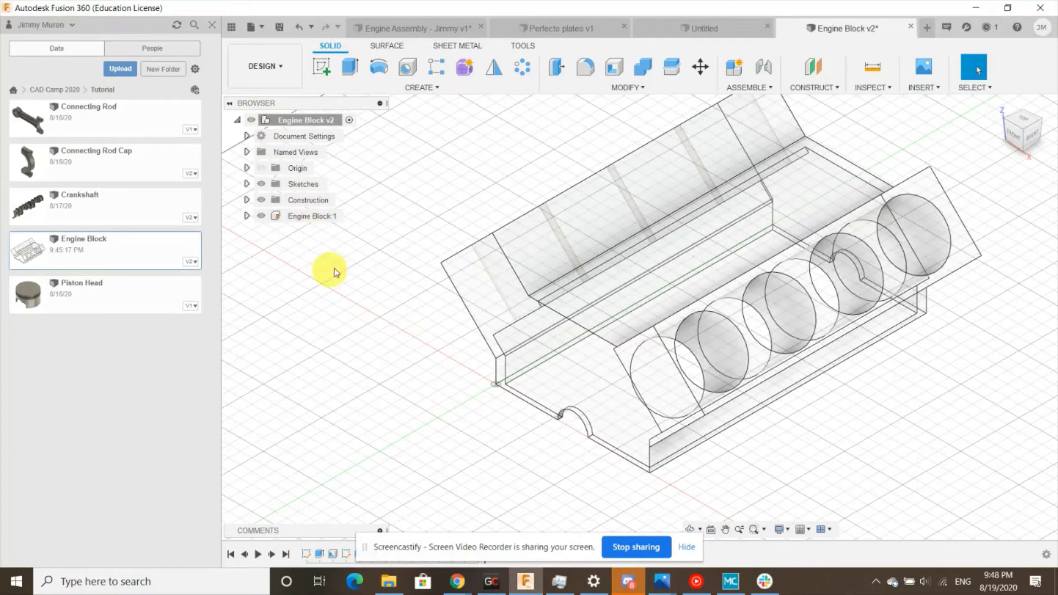
{"action": "right_click", "coordinate": [99, 208]}
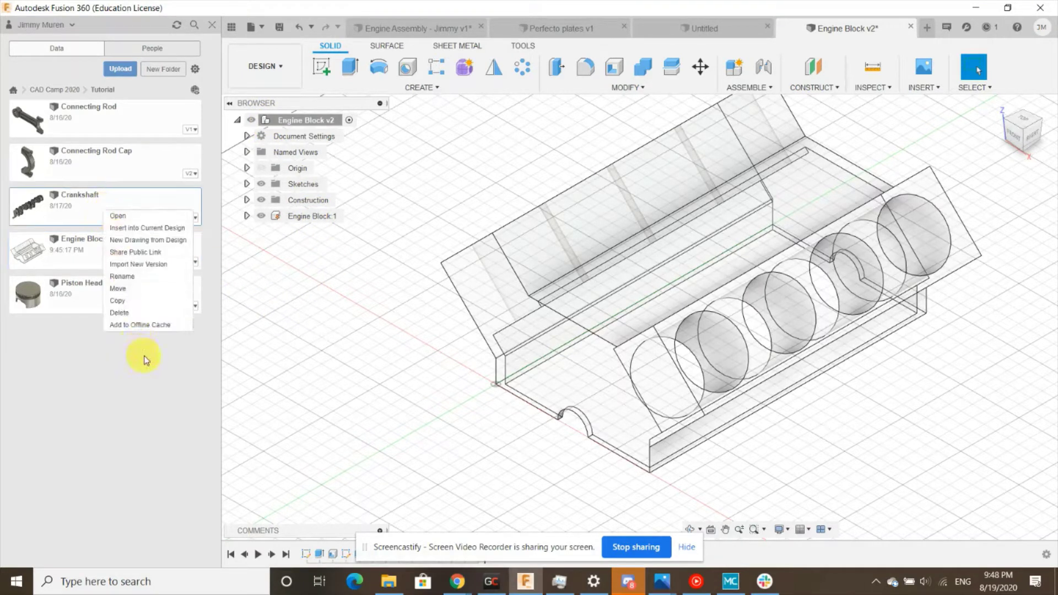
{"action": "left_click", "coordinate": [128, 227]}
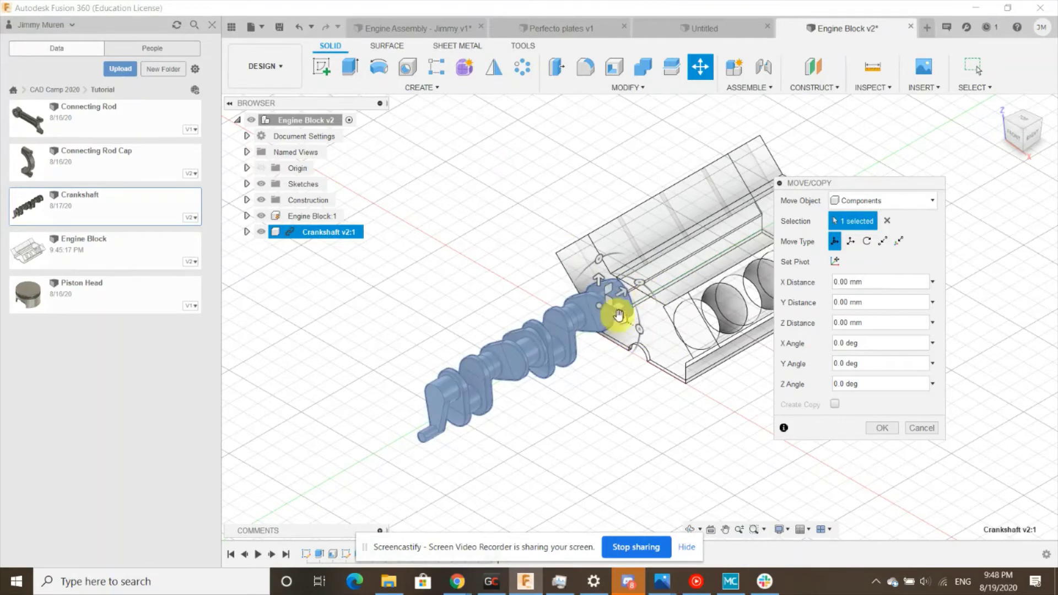
{"action": "left_click", "coordinate": [880, 430]}
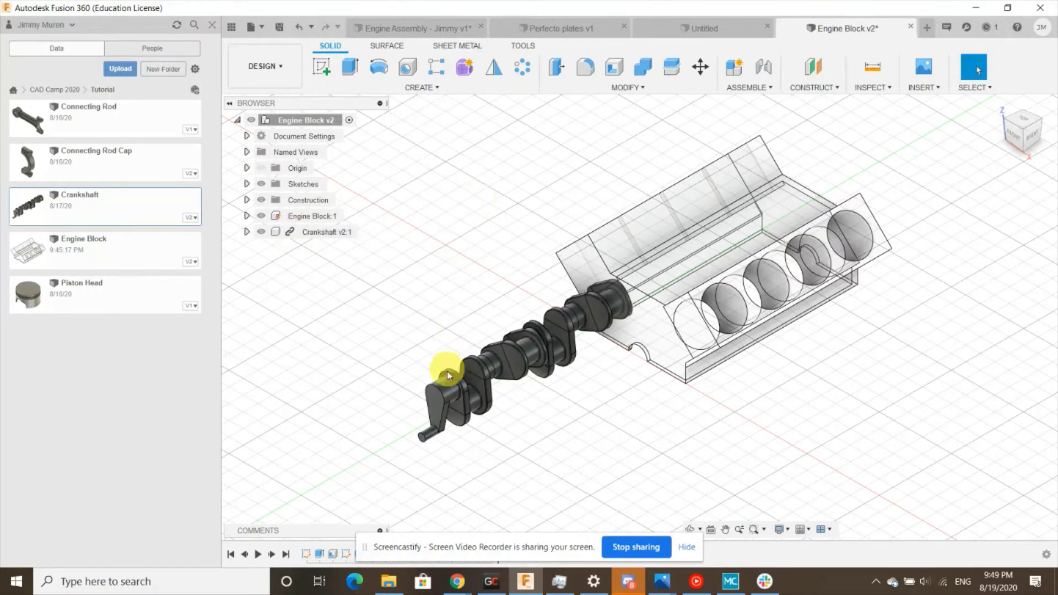
Open the Crankshaft design and sketch a circle on the crank handle's end face, centred on it and matching its outline
{"action": "double_click", "coordinate": [87, 210]}
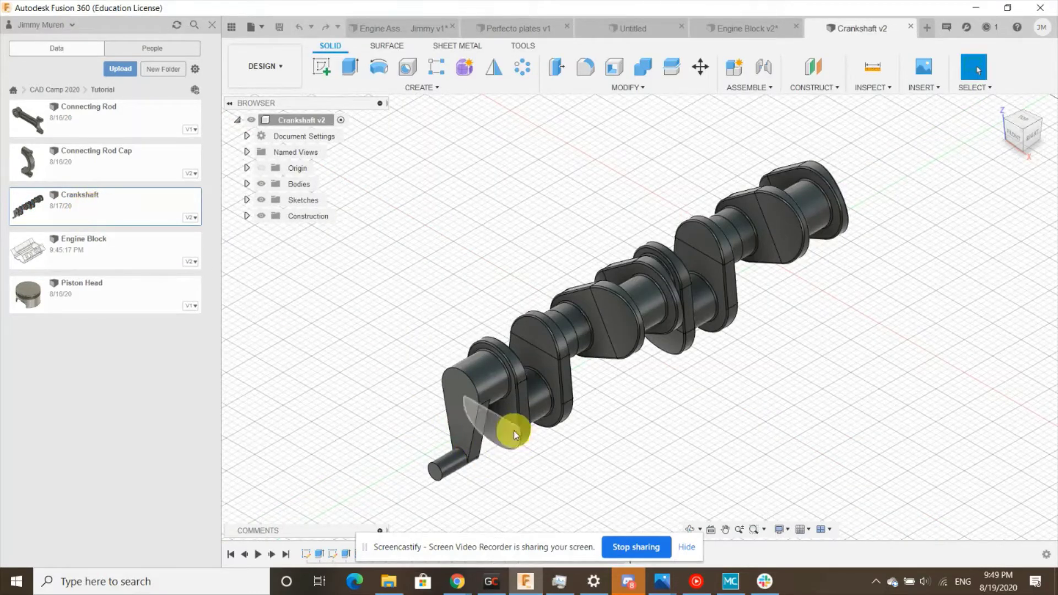
{"action": "scroll", "coordinate": [440, 470], "scroll_direction": "down", "scroll_amount": 2}
{"action": "scroll", "coordinate": [390, 406], "scroll_direction": "up", "scroll_amount": 6}
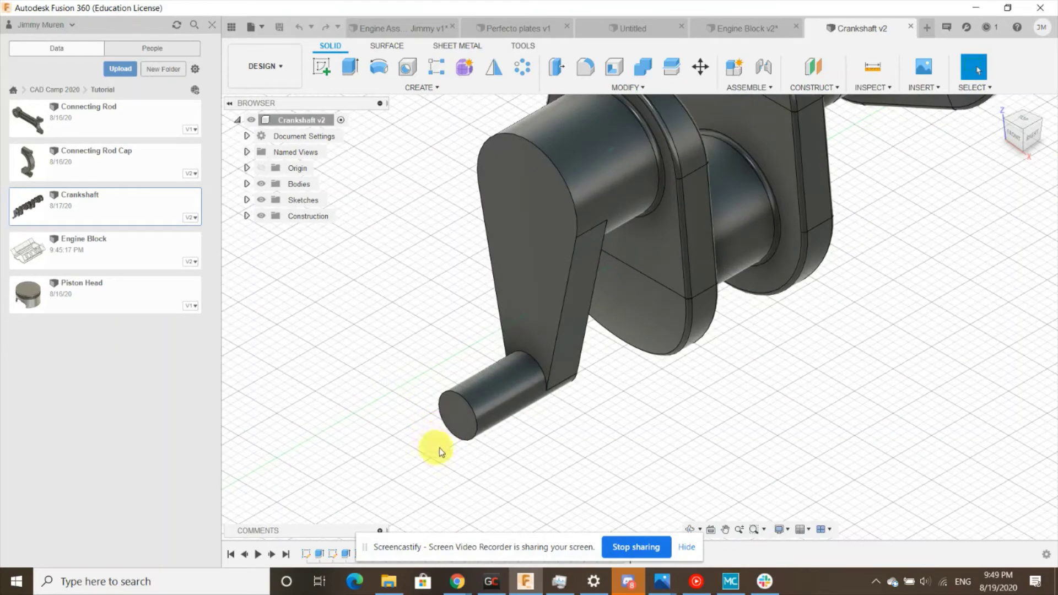
{"action": "left_click", "coordinate": [456, 418]}
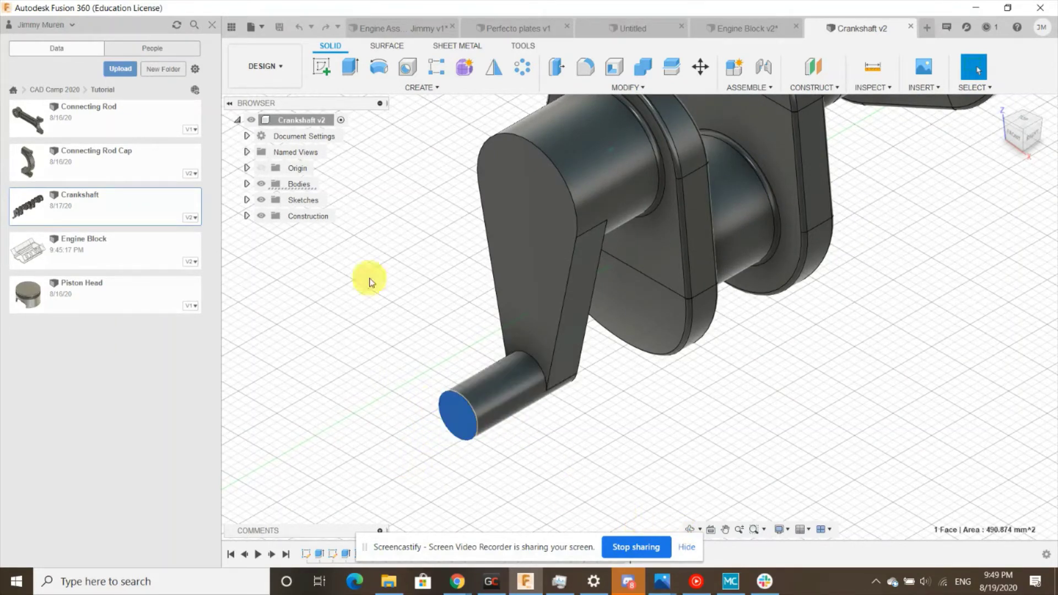
{"action": "left_click", "coordinate": [315, 60]}
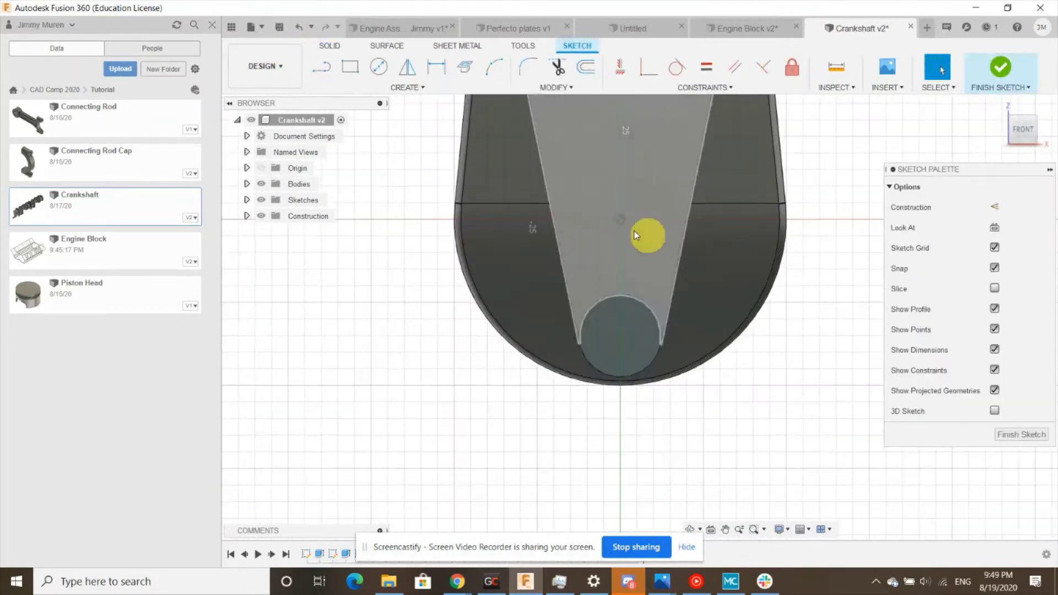
{"action": "left_click", "coordinate": [379, 67]}
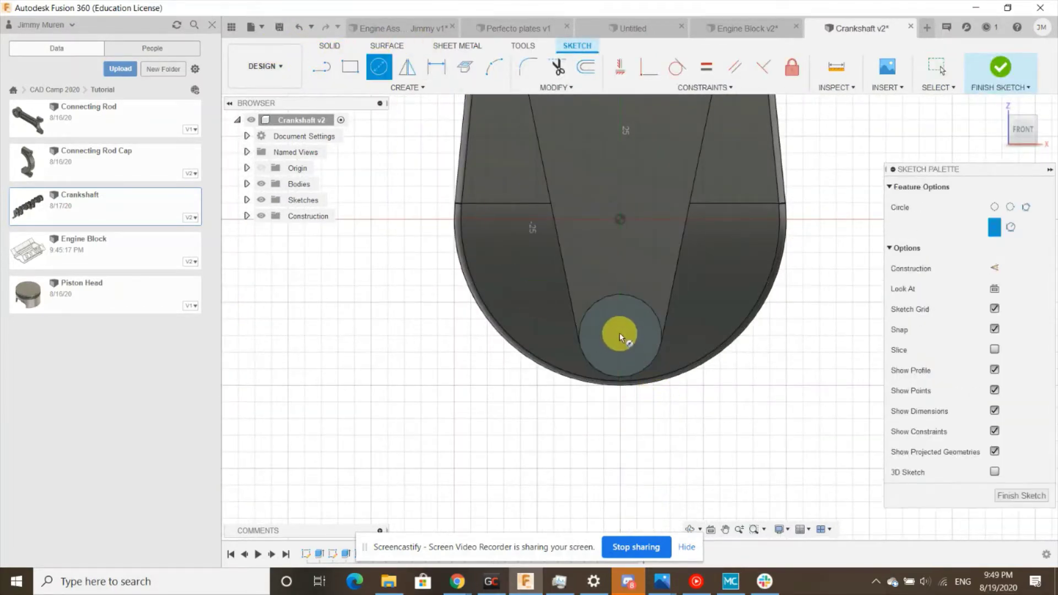
{"action": "left_click", "coordinate": [619, 332]}
{"action": "left_click", "coordinate": [662, 318]}
{"action": "left_click", "coordinate": [1020, 495]}
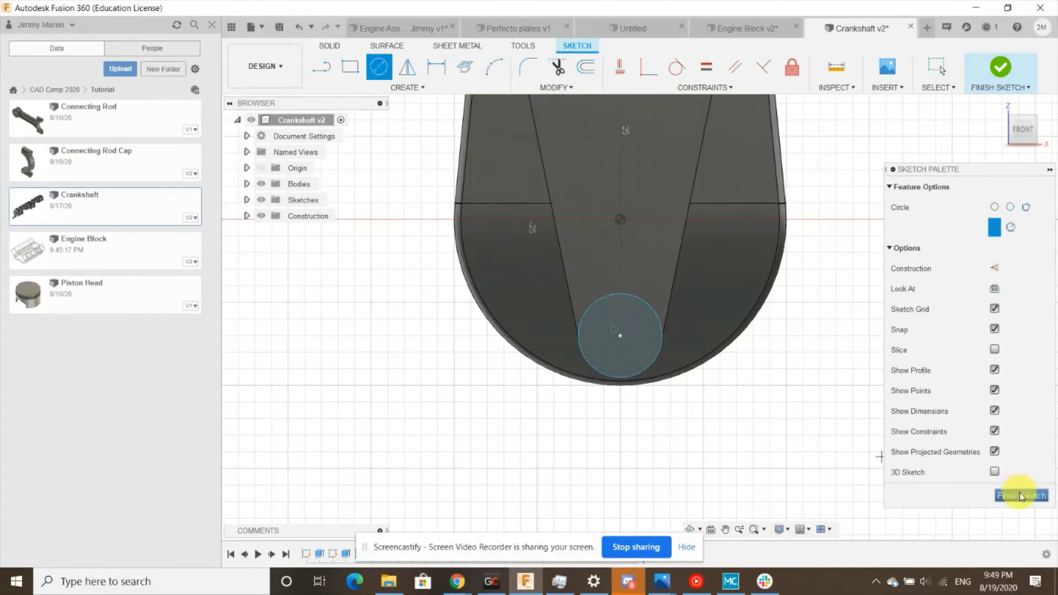
Extrude the circle on the handle's end by 10 mm as a join and save the Crankshaft design
{"action": "left_click", "coordinate": [351, 66]}
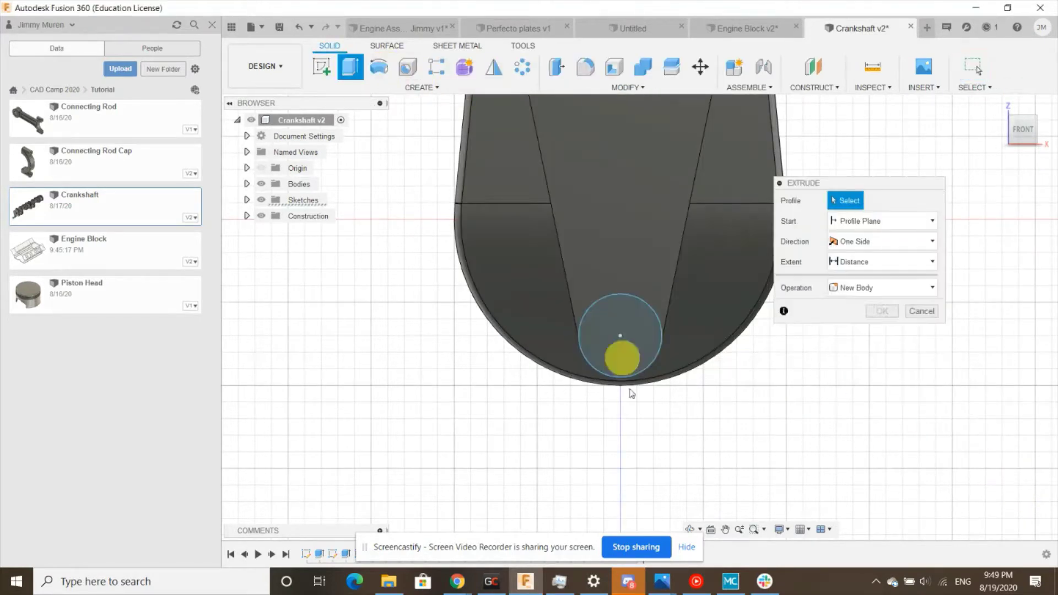
{"action": "left_click", "coordinate": [618, 307]}
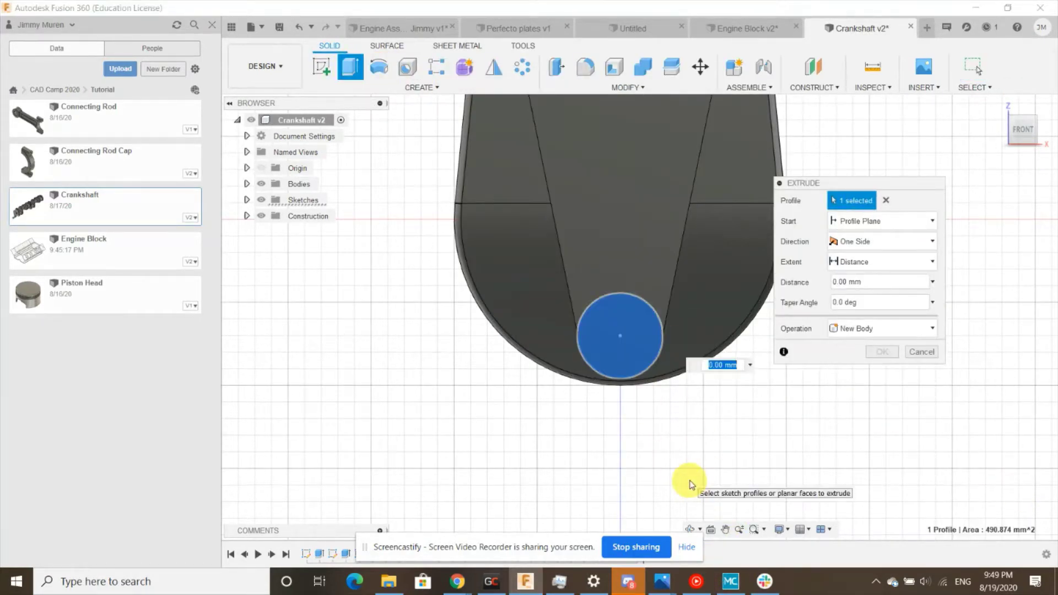
{"action": "type", "text": "10"}
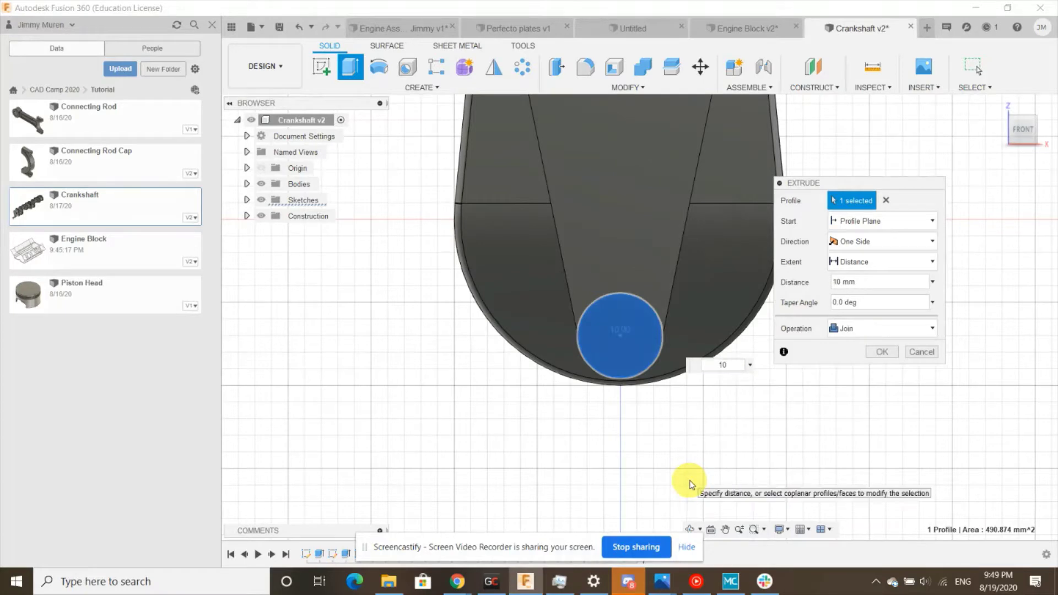
{"action": "key", "text": "Return"}
{"action": "left_click", "coordinate": [997, 109]}
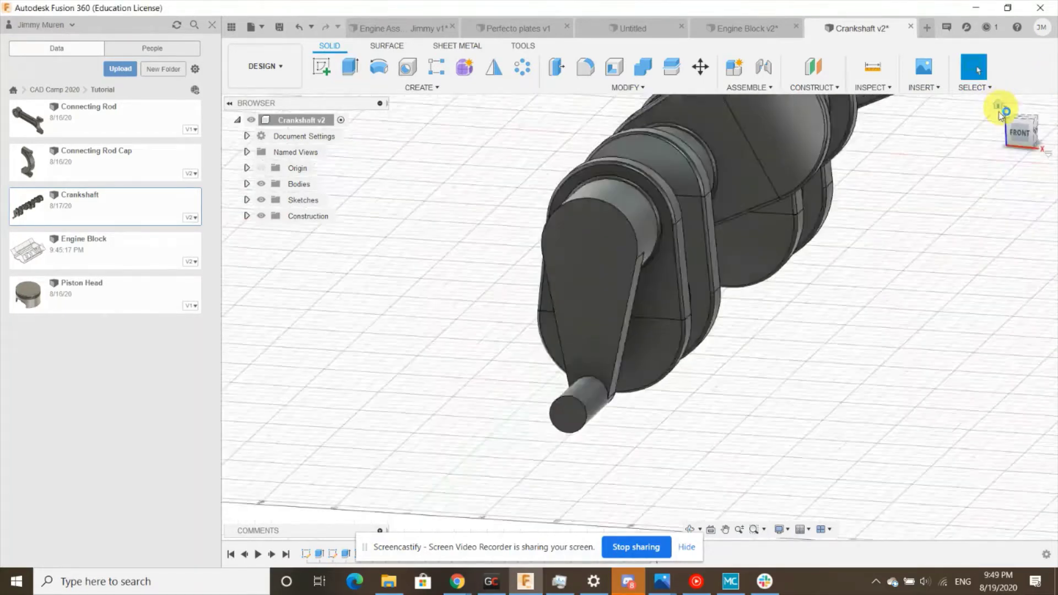
{"action": "scroll", "coordinate": [454, 471], "scroll_direction": "up", "scroll_amount": 3}
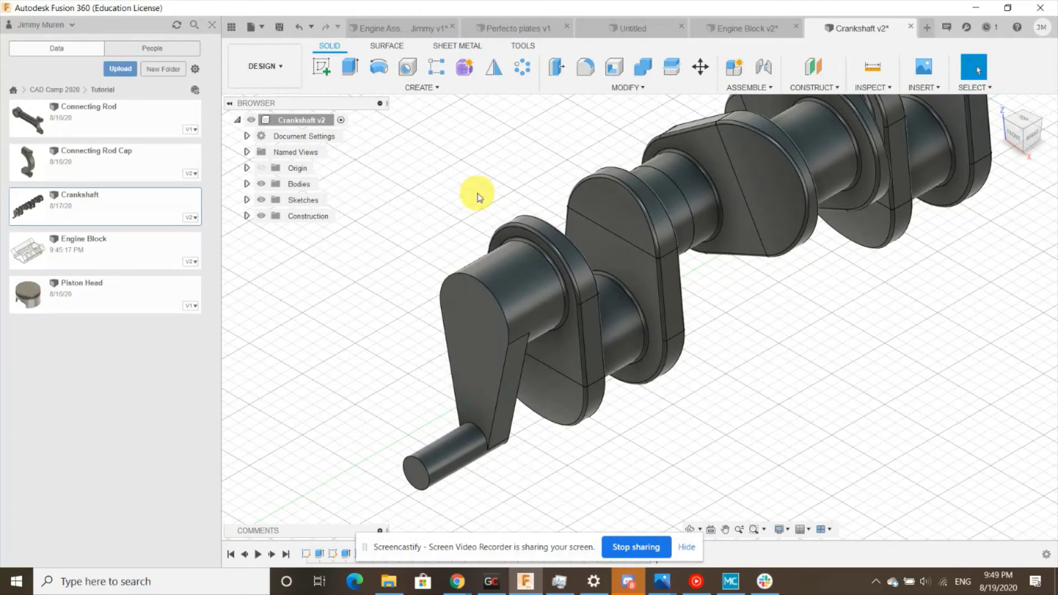
{"action": "key", "text": "ctrl+s"}
{"action": "left_click", "coordinate": [534, 300]}
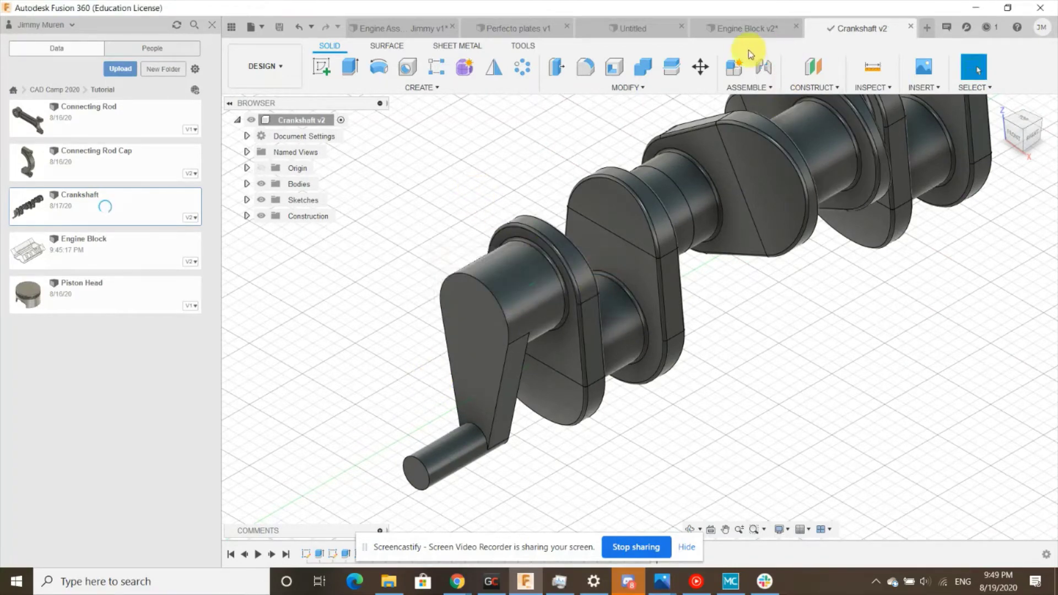
Return to the Engine Block design and update the inserted Crankshaft component to its latest version
{"action": "left_click", "coordinate": [746, 28]}
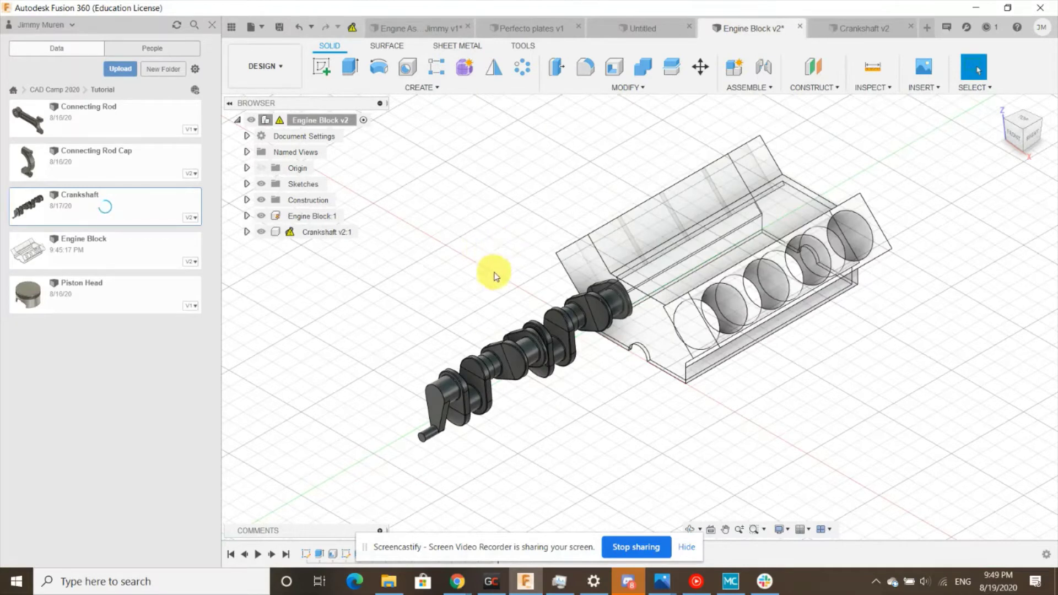
{"action": "mouse_move", "coordinate": [294, 238]}
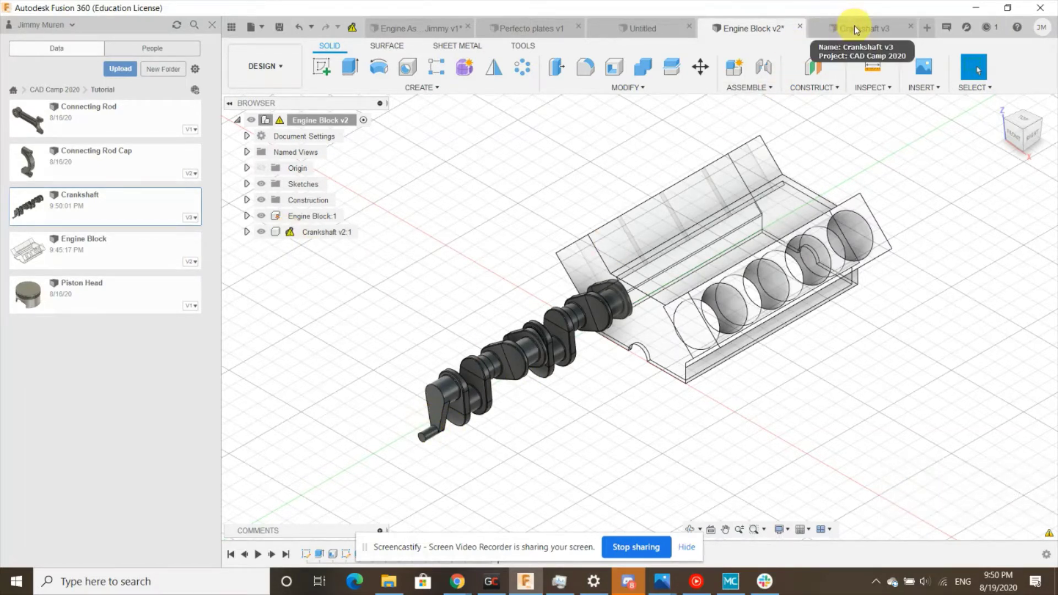
{"action": "right_click", "coordinate": [310, 234]}
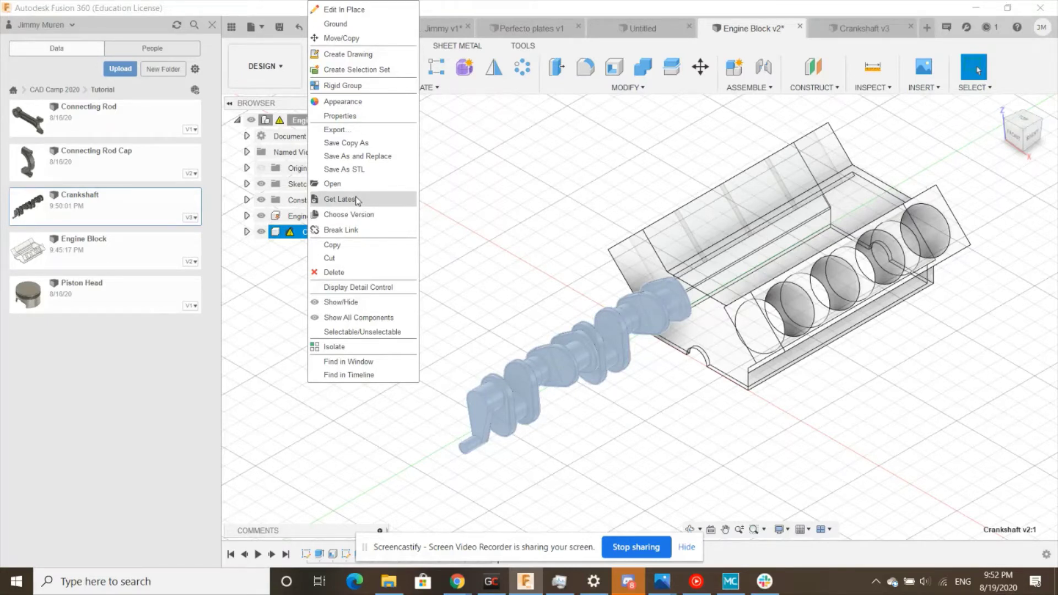
{"action": "left_click", "coordinate": [355, 202]}
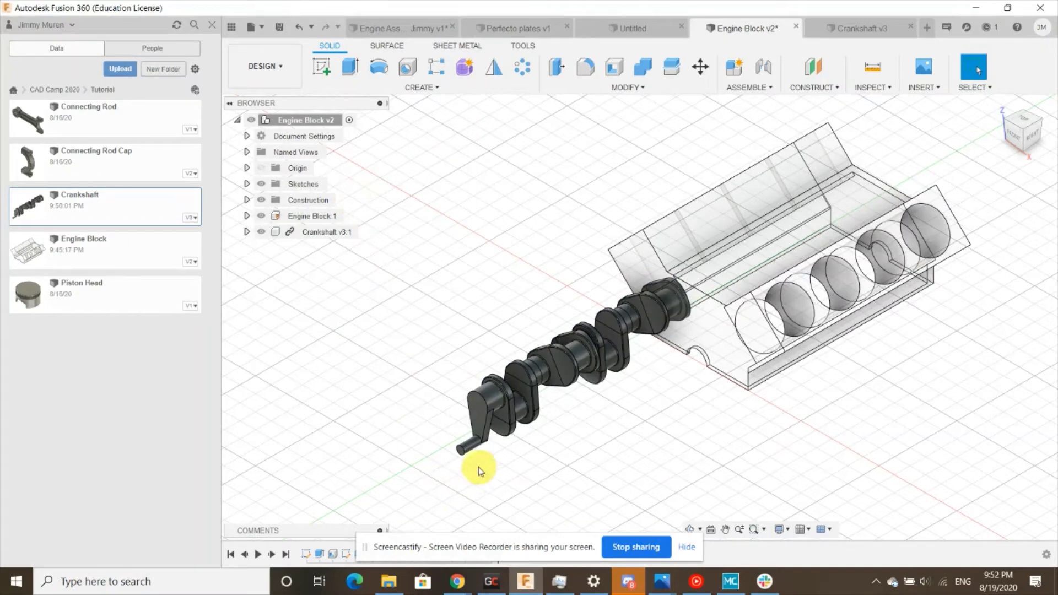
{"action": "scroll", "coordinate": [459, 454], "scroll_direction": "up", "scroll_amount": 6}
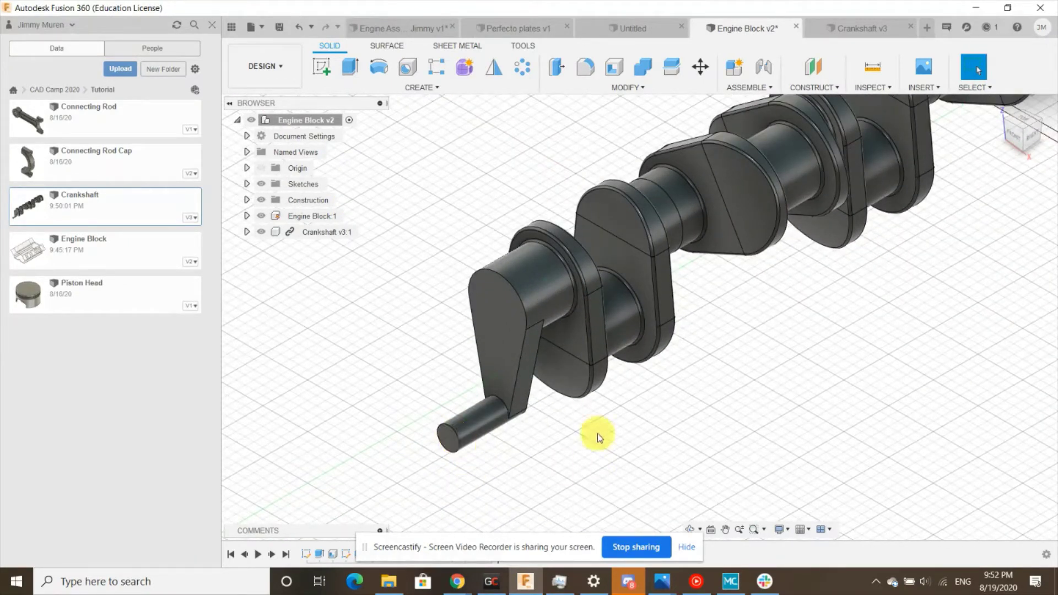
Undo the Crankshaft update and bring the out-of-date component to its latest version again
{"action": "key", "text": "ctrl+z"}
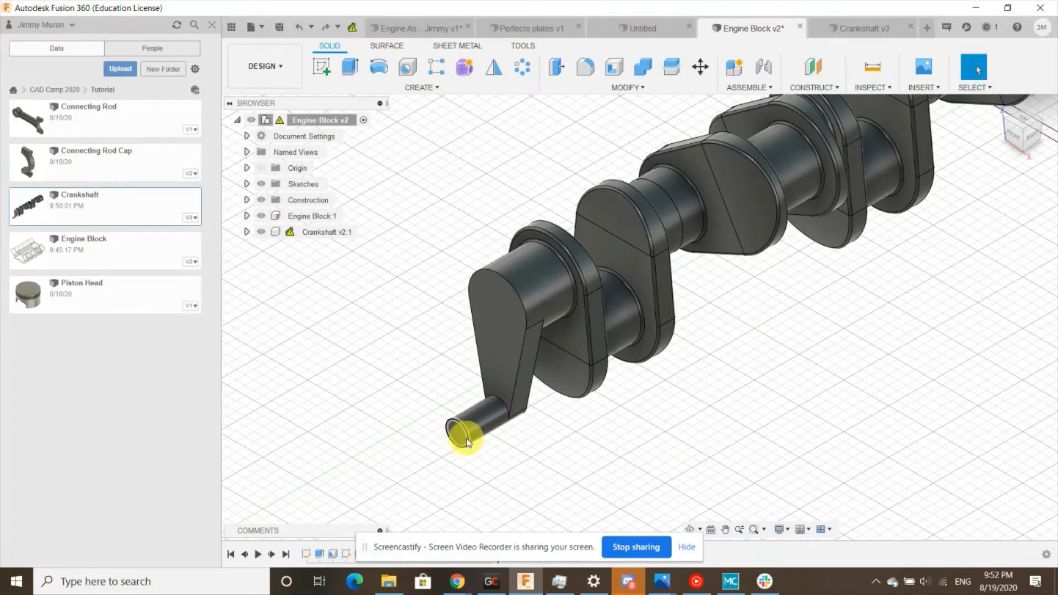
{"action": "left_click", "coordinate": [291, 233]}
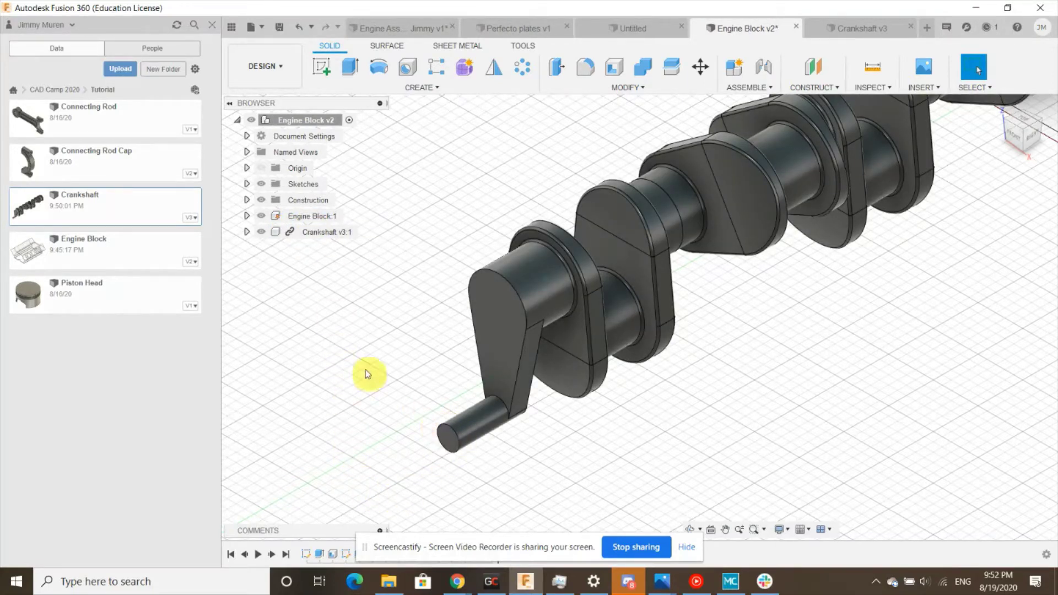
{"action": "scroll", "coordinate": [462, 464], "scroll_direction": "down", "scroll_amount": 5}
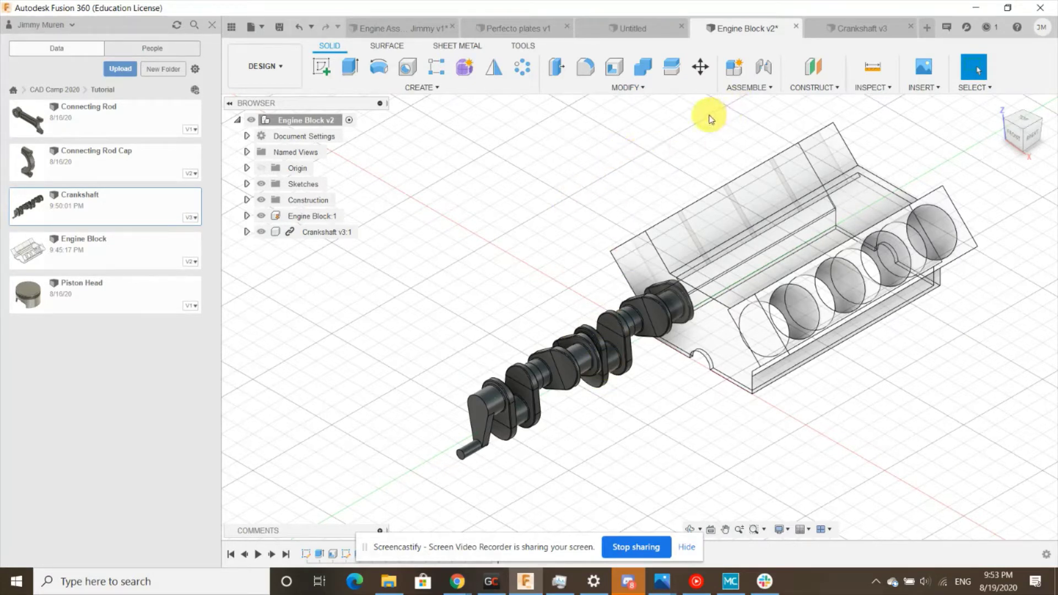
Start a joint from the circular edge on the crankshaft's end opposite the handle to the semicircular bearing cutout in the engine block's end wall
{"action": "left_click", "coordinate": [763, 69]}
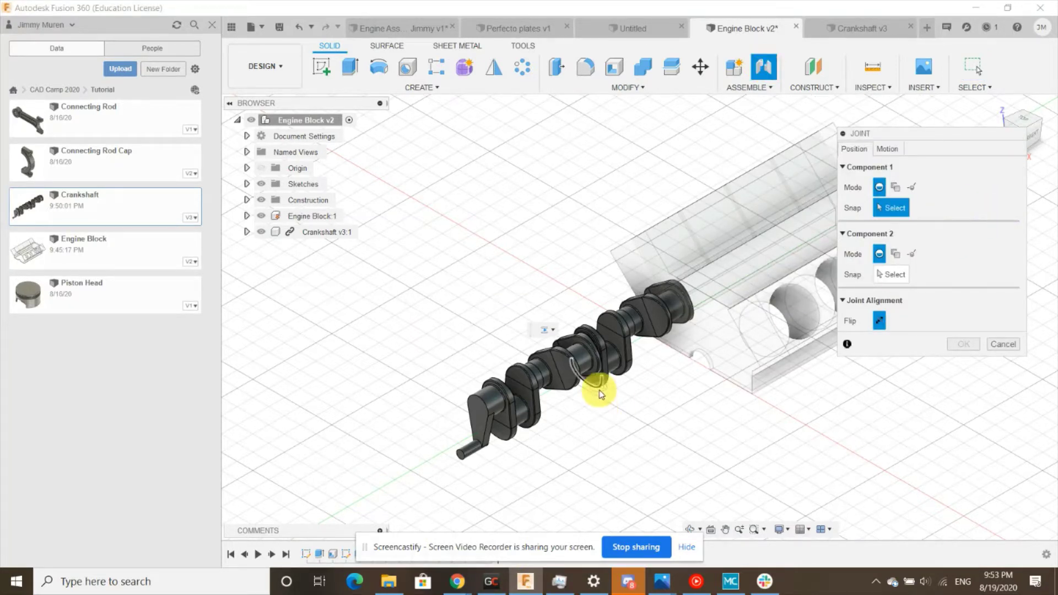
{"action": "middle_click_drag", "start_coordinate": [616, 385], "coordinate": [456, 362], "text": "shift"}
{"action": "scroll", "coordinate": [778, 366], "scroll_direction": "up", "scroll_amount": 5}
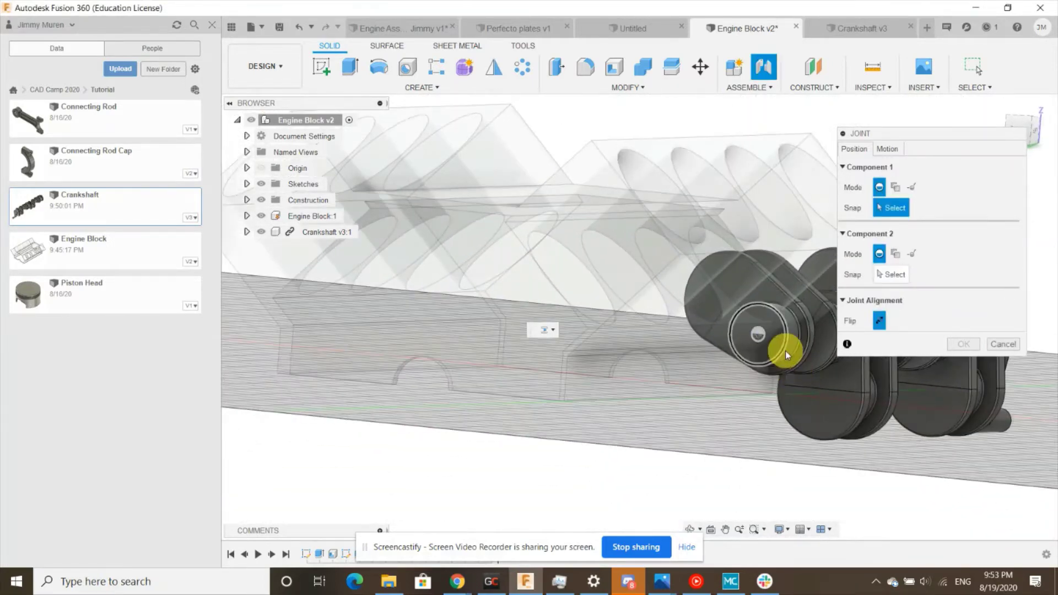
{"action": "left_click", "coordinate": [784, 346]}
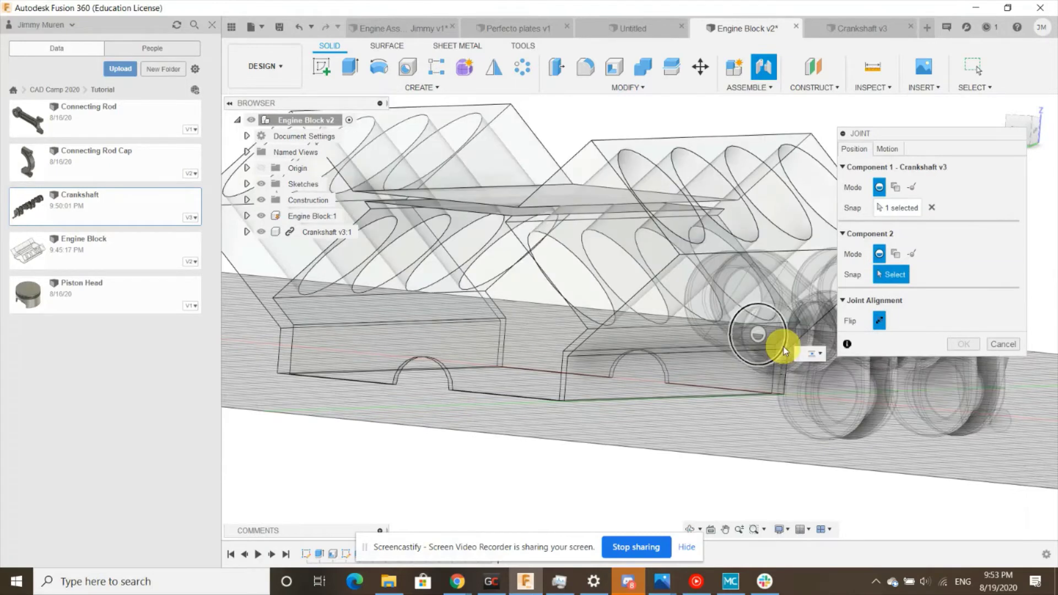
{"action": "scroll", "coordinate": [849, 522], "scroll_direction": "down", "scroll_amount": 3}
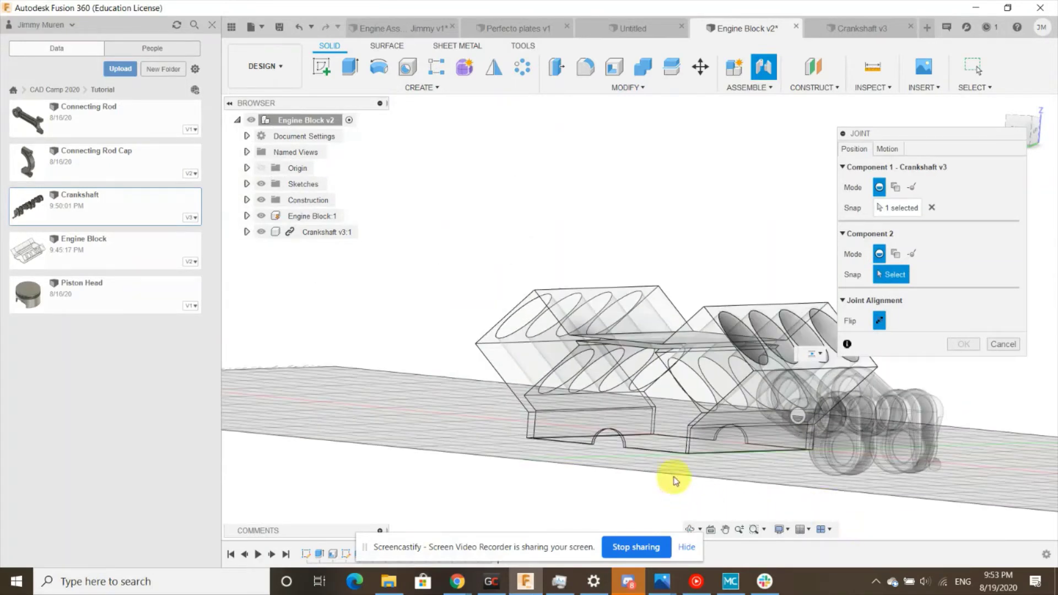
{"action": "scroll", "coordinate": [656, 463], "scroll_direction": "up", "scroll_amount": 5}
{"action": "scroll", "coordinate": [601, 446], "scroll_direction": "up", "scroll_amount": 4}
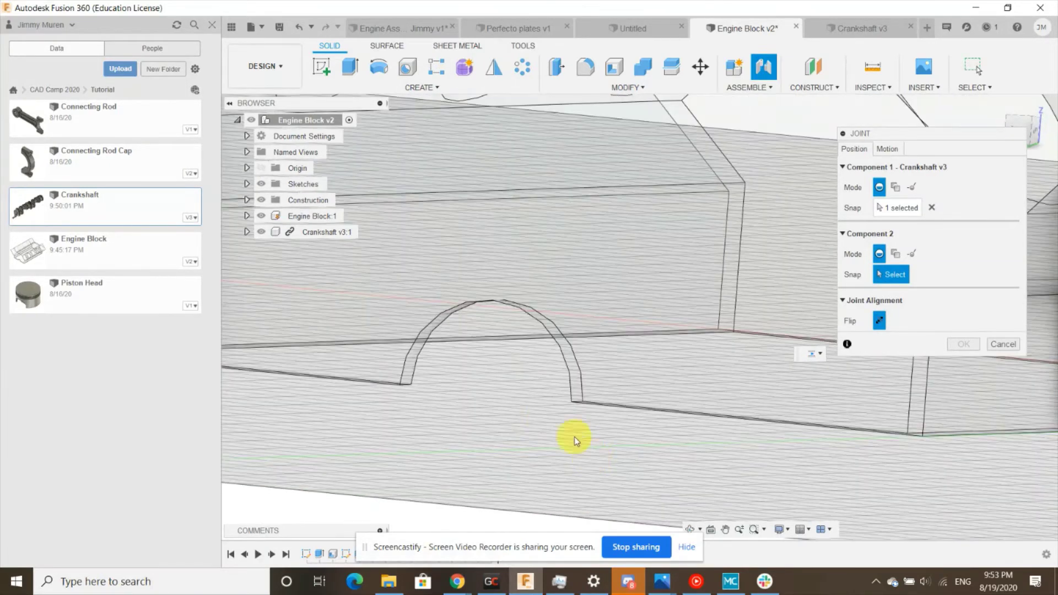
{"action": "left_click", "coordinate": [564, 356]}
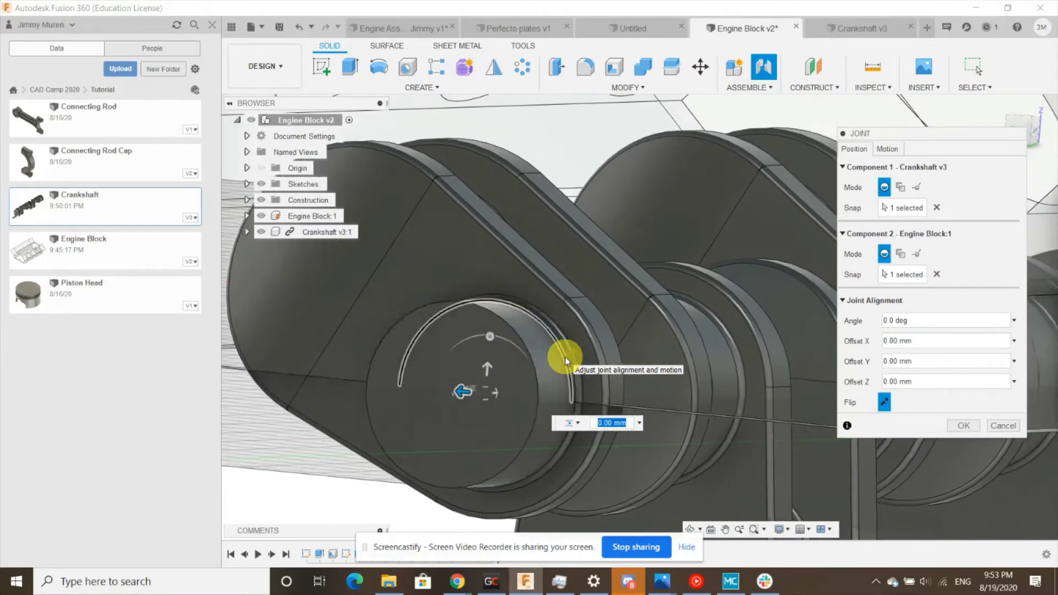
Set the joint's motion type to Revolute and create it with zero angle and offsets
{"action": "scroll", "coordinate": [548, 441], "scroll_direction": "down", "scroll_amount": 4}
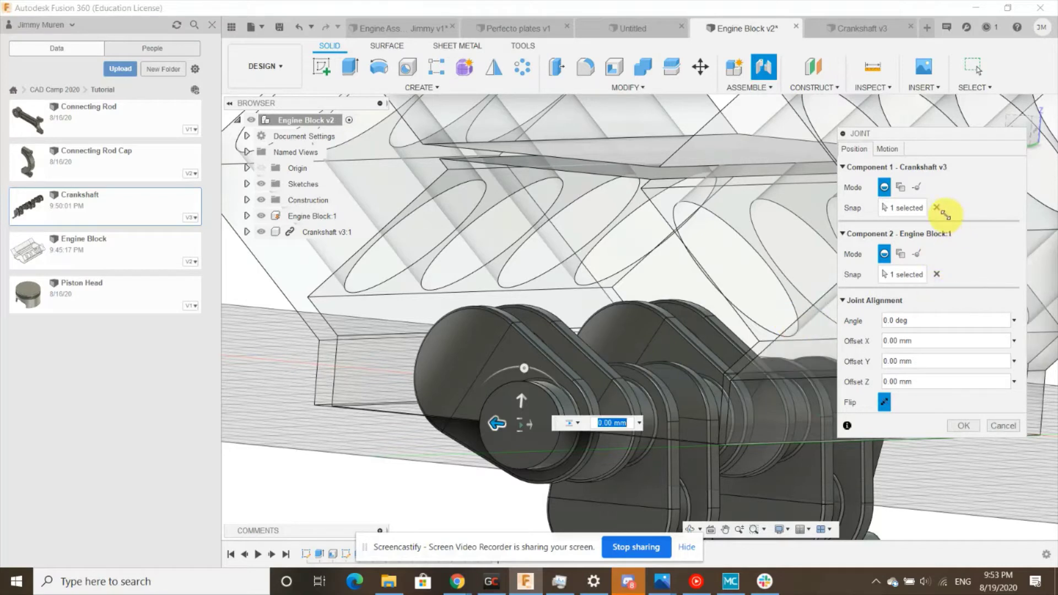
{"action": "left_click", "coordinate": [889, 150]}
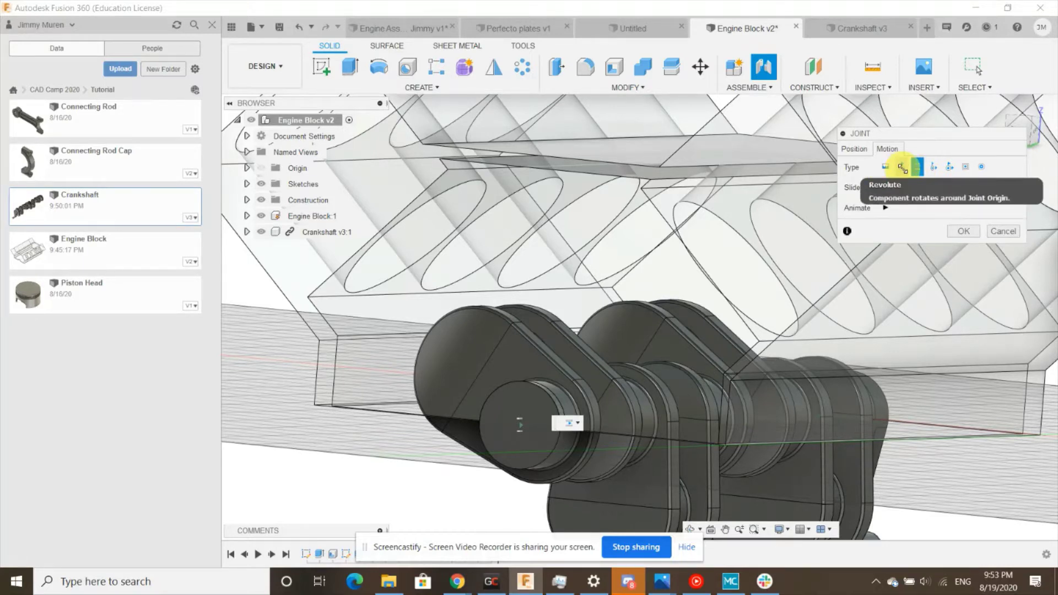
{"action": "left_click", "coordinate": [901, 166]}
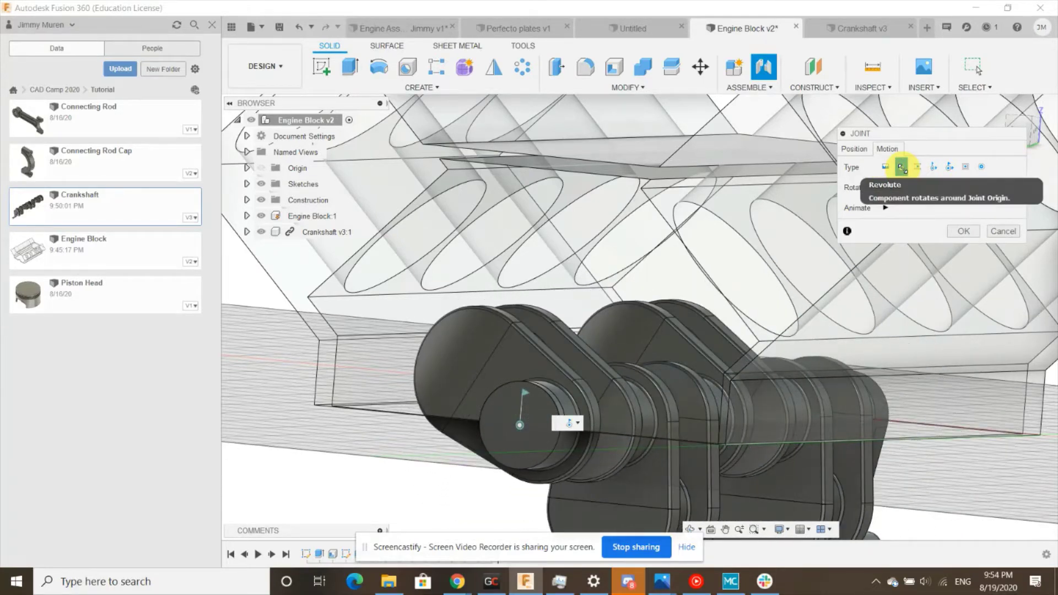
{"action": "left_click", "coordinate": [858, 155]}
{"action": "left_click", "coordinate": [968, 425]}
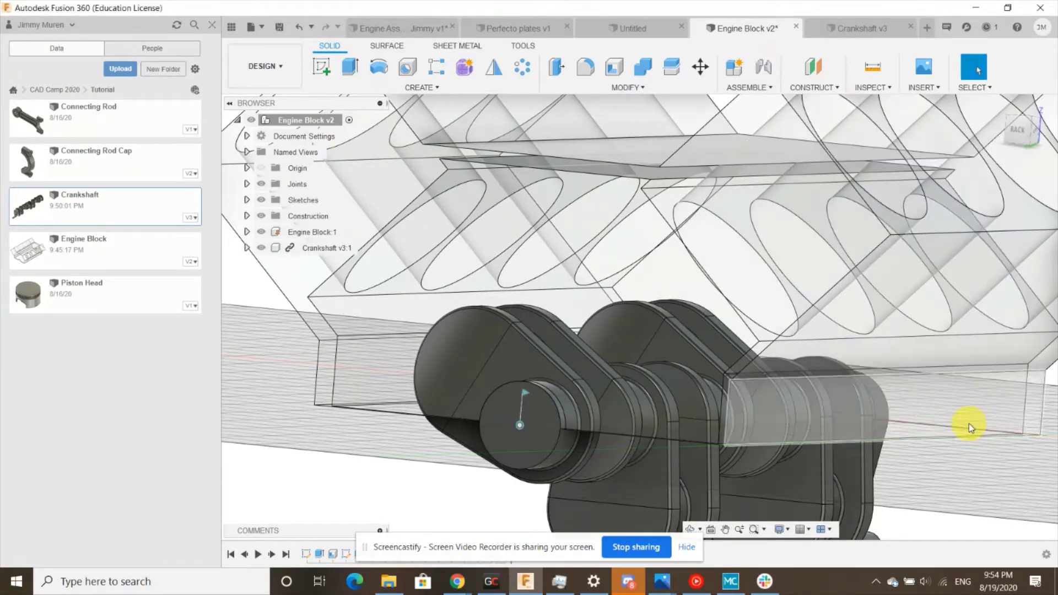
Turn the crankshaft by its handle inside the engine block to test the revolute joint
{"action": "middle_click_drag", "start_coordinate": [883, 428], "coordinate": [738, 356], "text": "shift"}
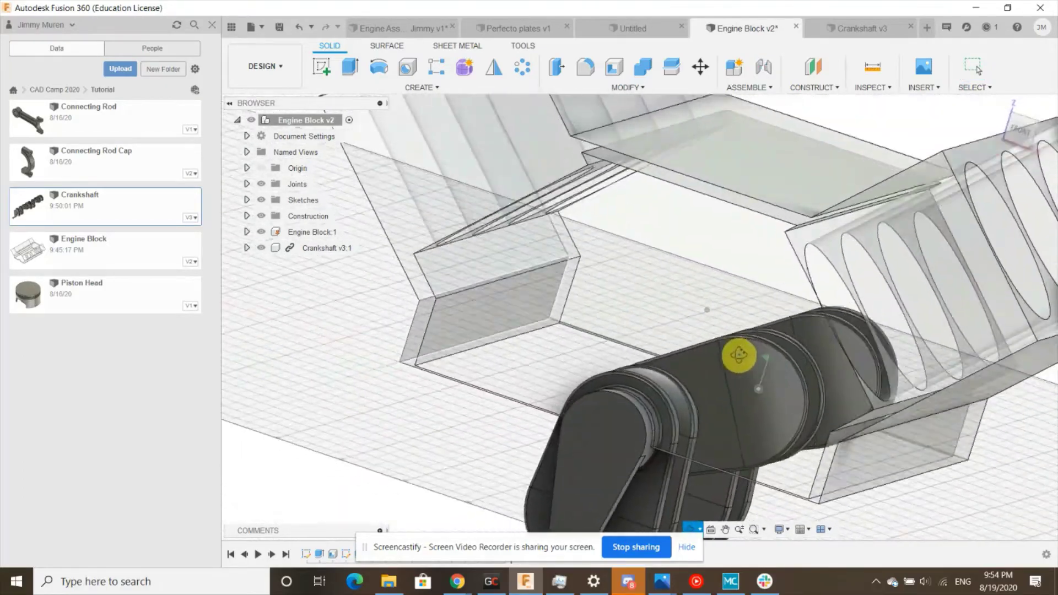
{"action": "scroll", "coordinate": [738, 355], "scroll_direction": "down", "scroll_amount": 5}
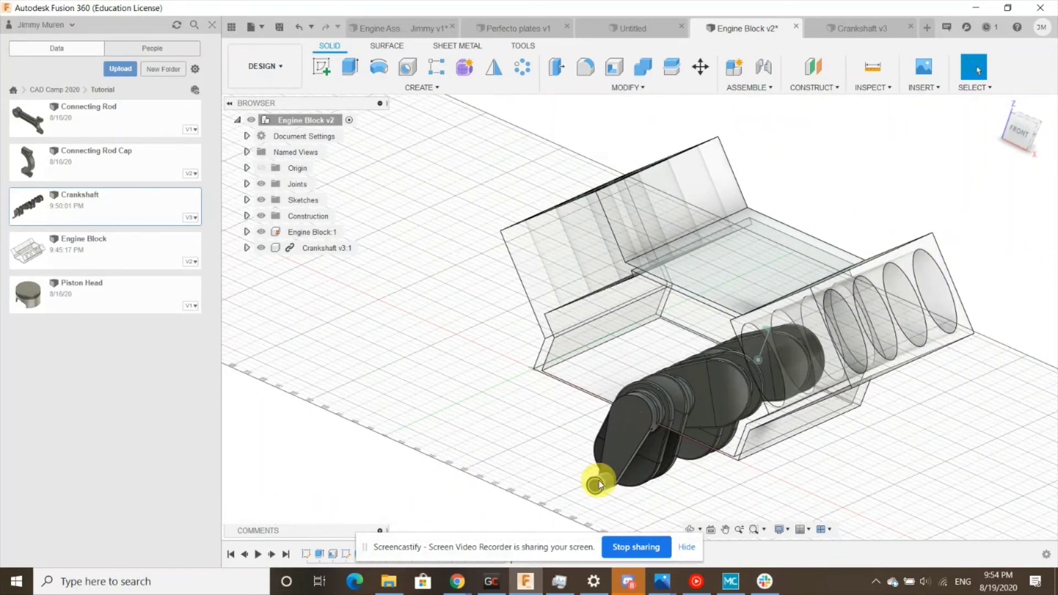
{"action": "left_click_drag", "start_coordinate": [600, 485], "coordinate": [567, 422]}
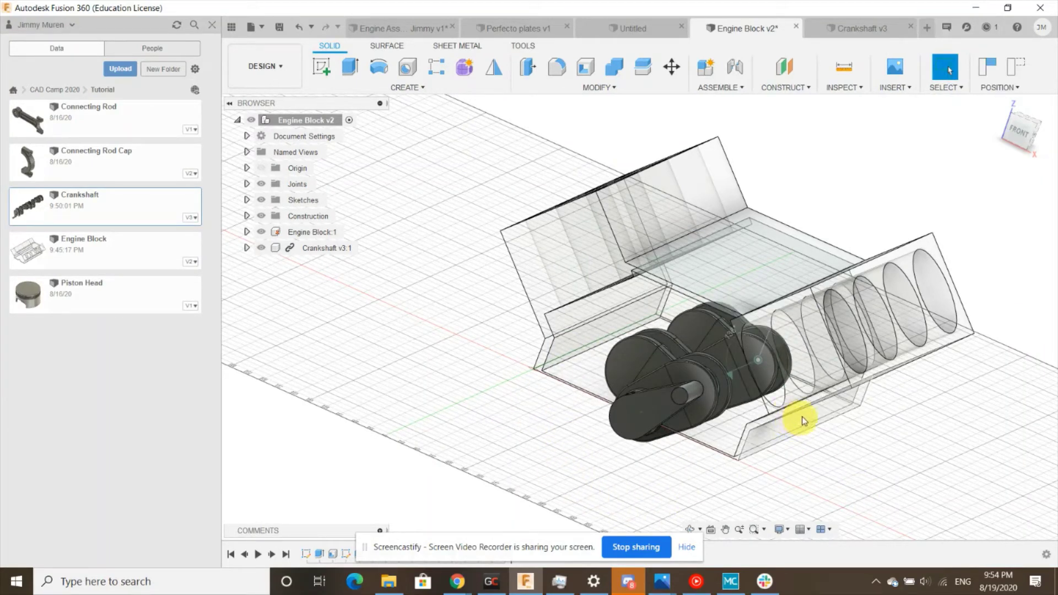
Try rotating the crankshaft to about -124 degrees with the revolute joint's angle manipulator, and cancel the rotation
{"action": "middle_click_drag", "start_coordinate": [871, 427], "coordinate": [762, 398], "text": "shift"}
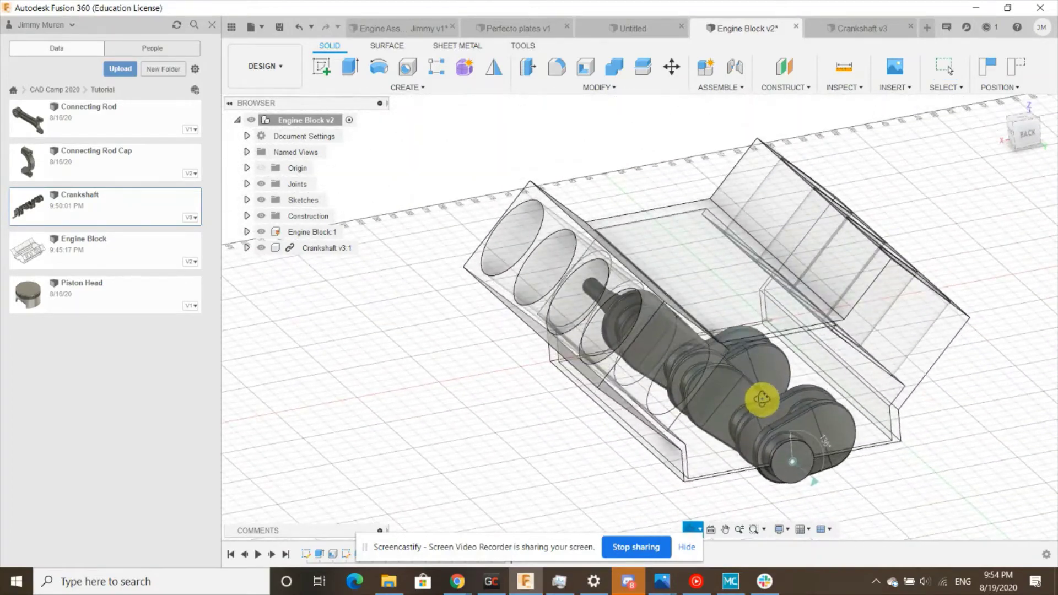
{"action": "left_click", "coordinate": [793, 463]}
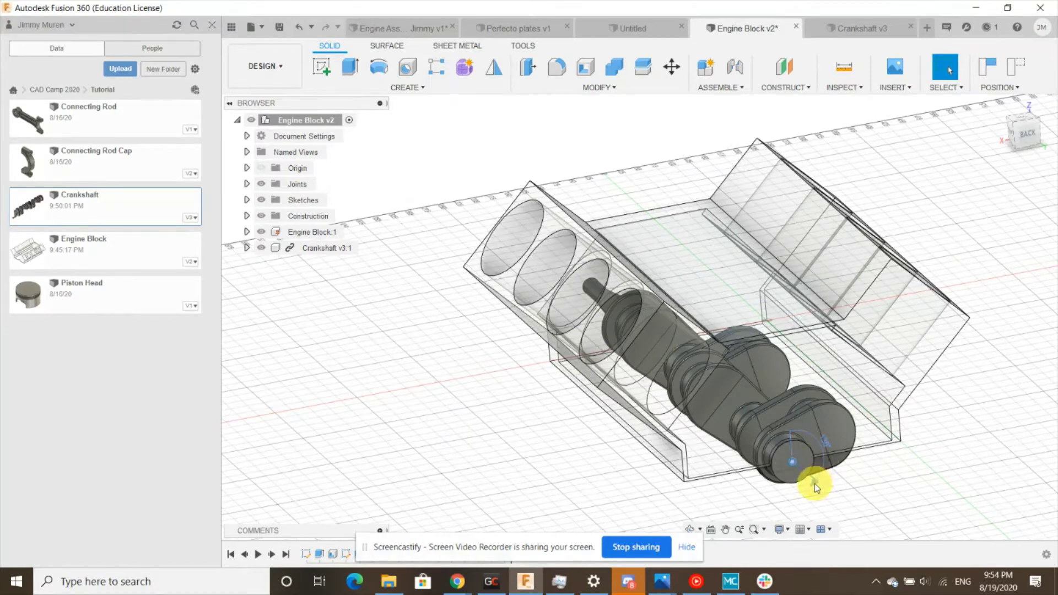
{"action": "left_click", "coordinate": [815, 484]}
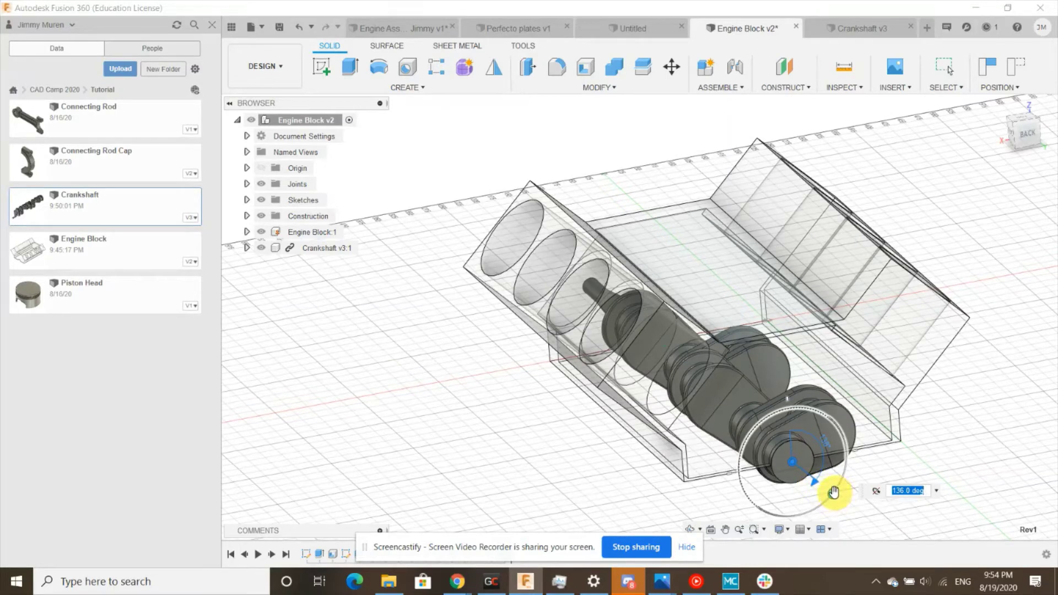
{"action": "left_click_drag", "start_coordinate": [834, 492], "coordinate": [706, 422]}
{"action": "left_click_drag", "start_coordinate": [863, 486], "coordinate": [722, 510]}
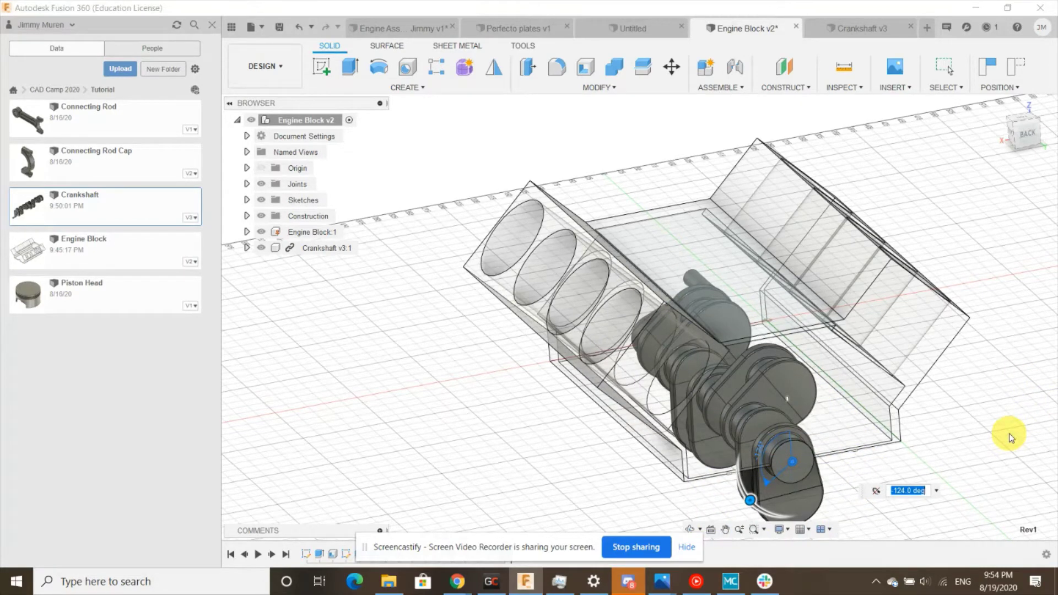
{"action": "key", "text": "Escape"}
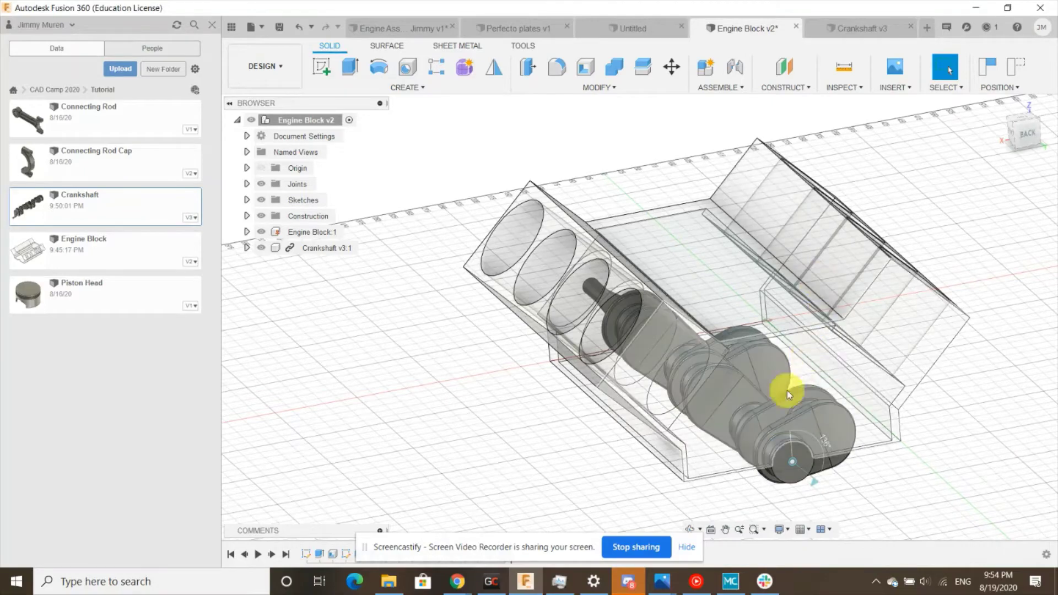
Insert the Connecting Rod design from the Tutorial folder into the engine block design, accepting its default position
{"action": "middle_click_drag", "start_coordinate": [787, 390], "coordinate": [807, 443], "text": "shift"}
{"action": "scroll", "coordinate": [749, 356], "scroll_direction": "down", "scroll_amount": 2}
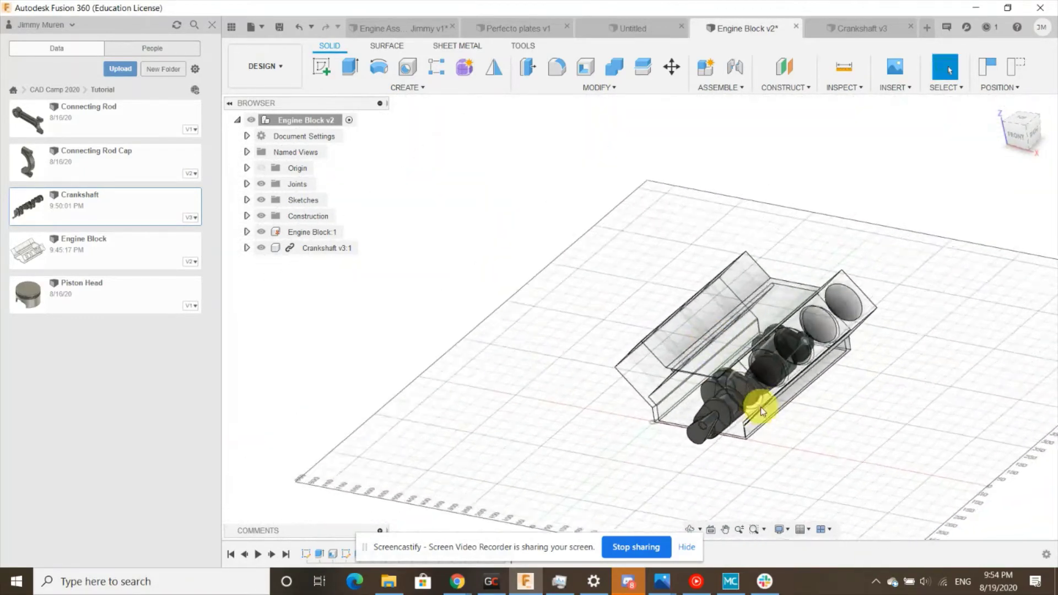
{"action": "scroll", "coordinate": [761, 406], "scroll_direction": "up", "scroll_amount": 3}
{"action": "left_click", "coordinate": [1001, 105]}
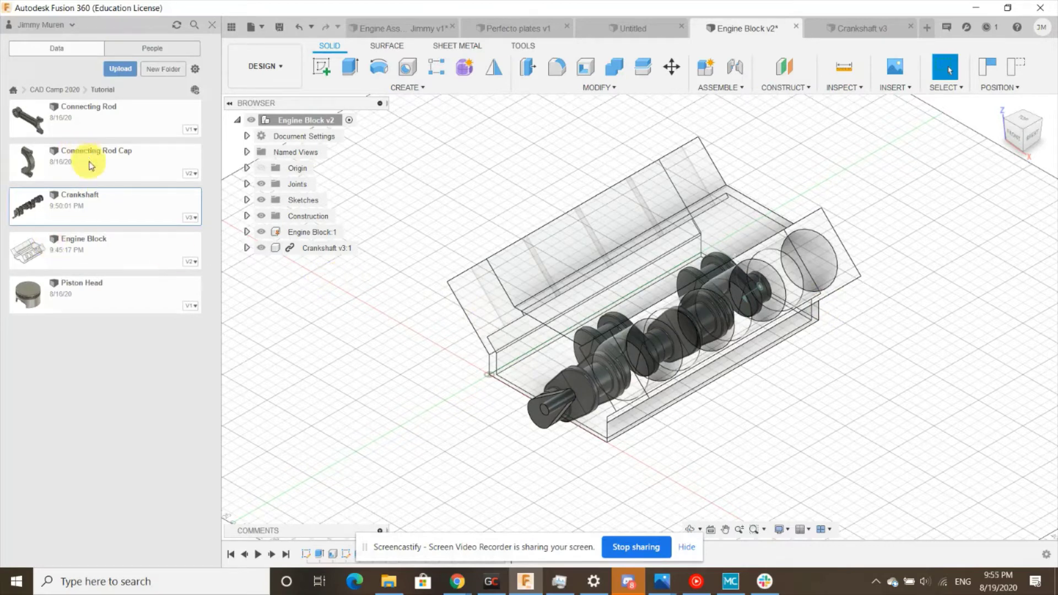
{"action": "right_click", "coordinate": [98, 111]}
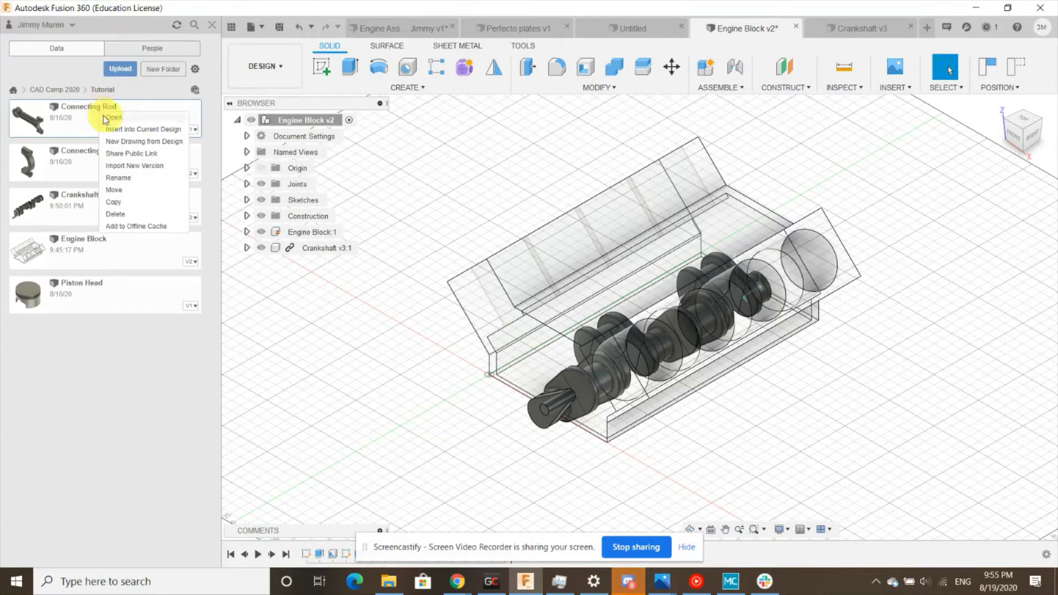
{"action": "left_click", "coordinate": [140, 131]}
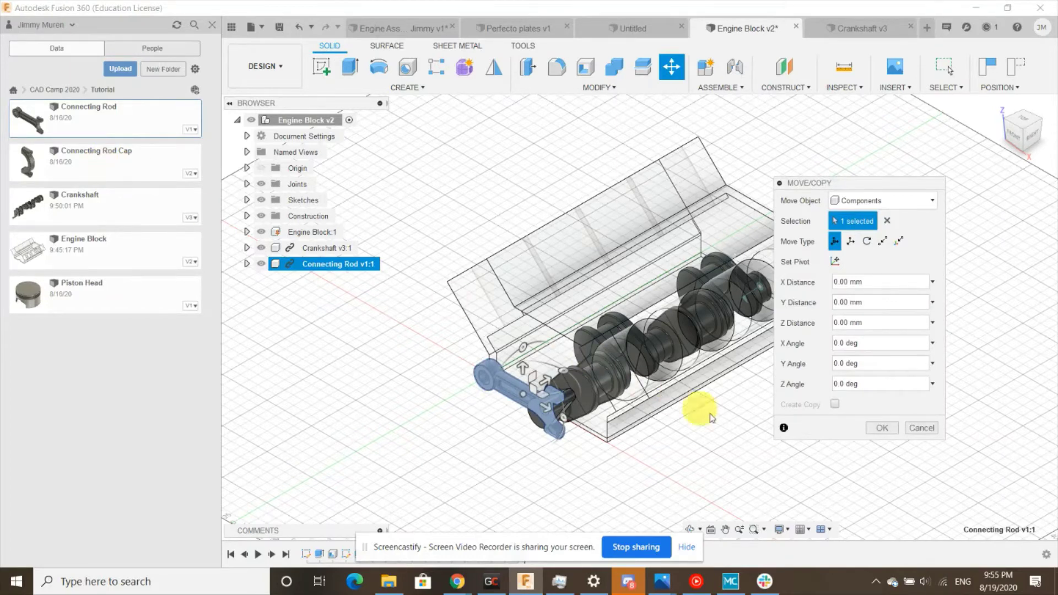
{"action": "left_click", "coordinate": [882, 428]}
Insert the Connecting Rod Cap design into the assembly, moved 220 mm along X to the open end of the connecting rod
{"action": "right_click", "coordinate": [83, 165]}
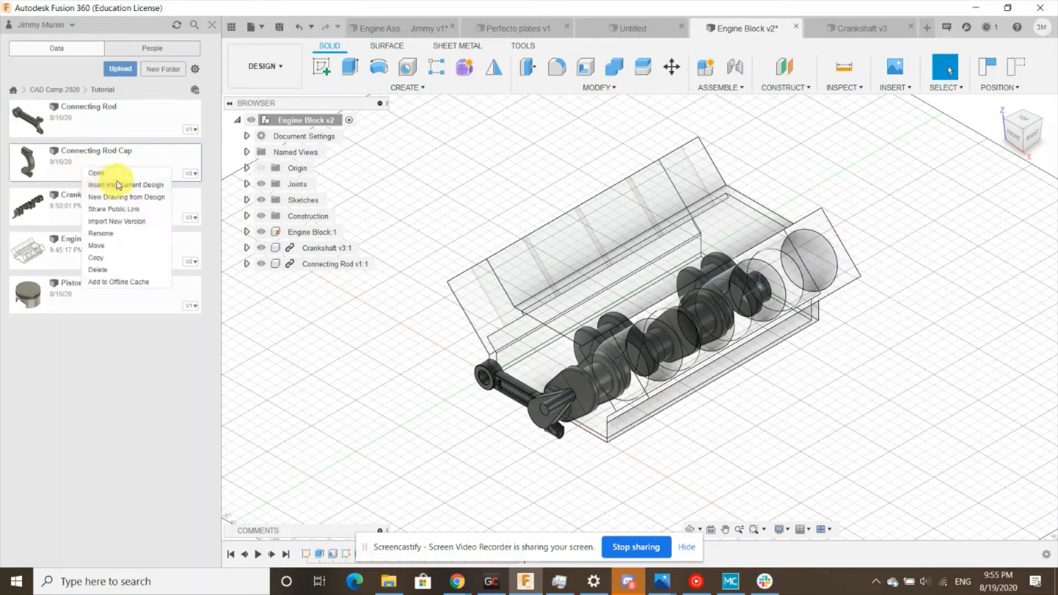
{"action": "left_click", "coordinate": [121, 185]}
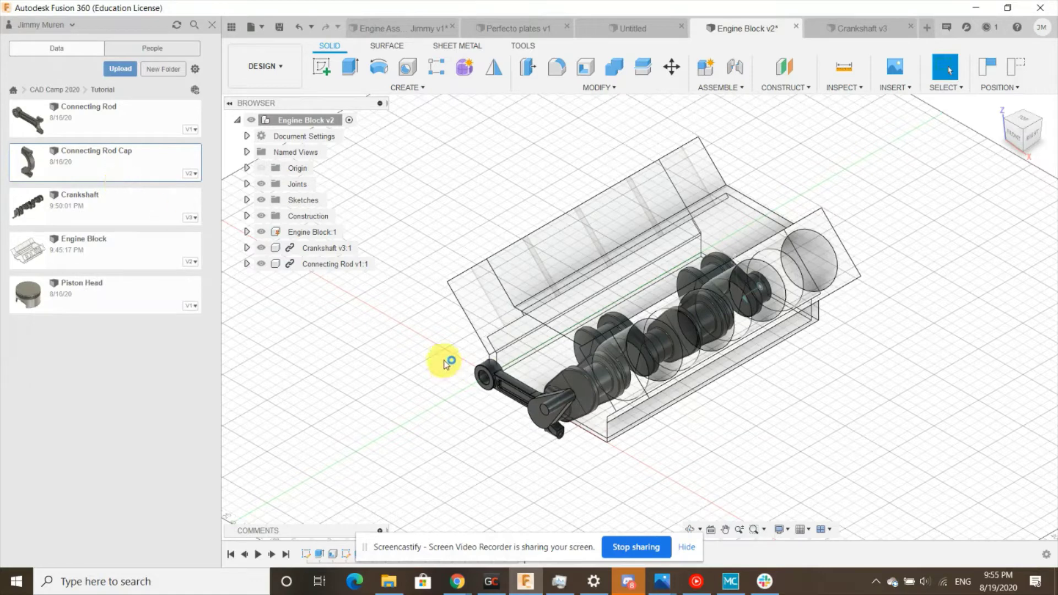
{"action": "scroll", "coordinate": [518, 392], "scroll_direction": "up", "scroll_amount": 4}
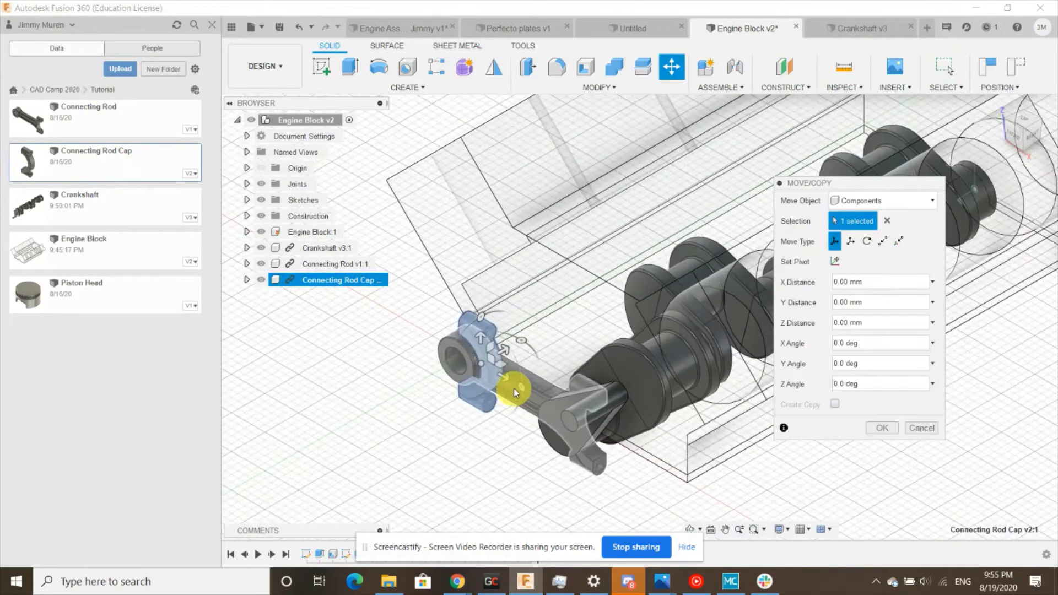
{"action": "left_click_drag", "start_coordinate": [508, 378], "coordinate": [664, 452]}
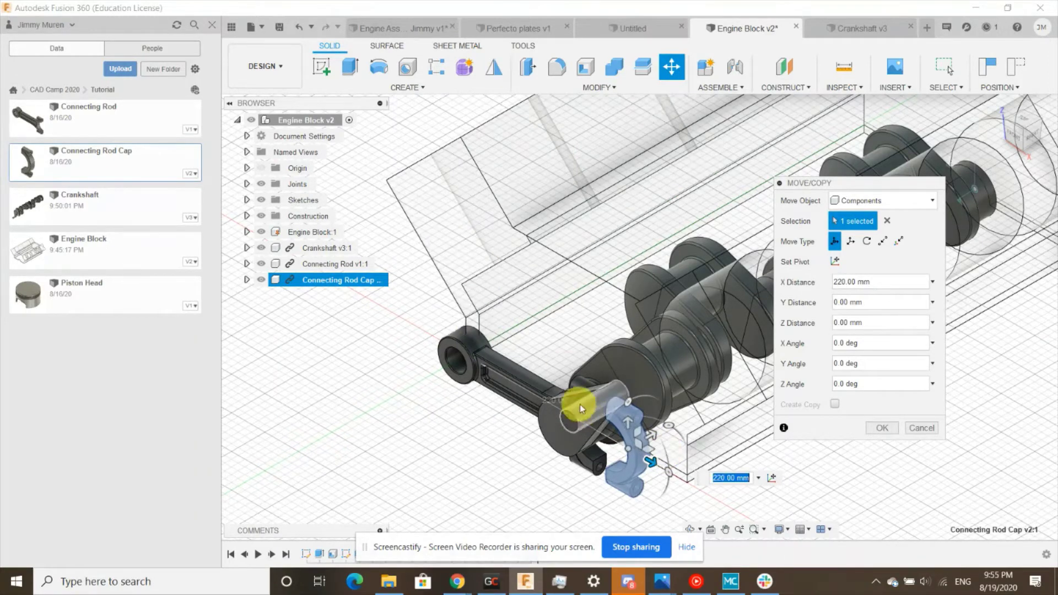
{"action": "left_click", "coordinate": [881, 428]}
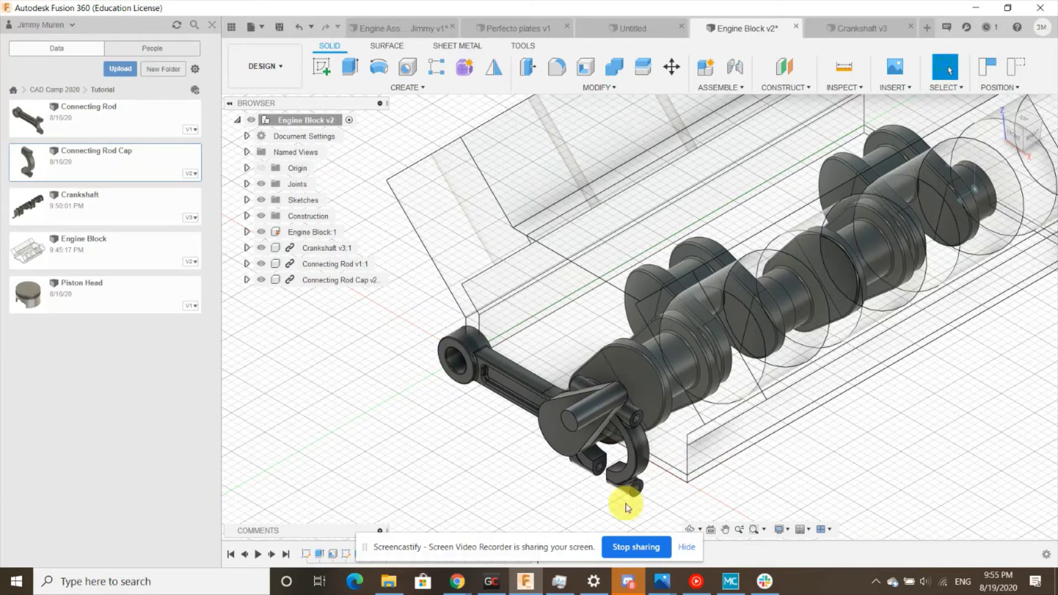
Capture the moved components' positions and joint the connecting rod's bolt hole to the matching hole in the connecting rod cap
{"action": "scroll", "coordinate": [621, 498], "scroll_direction": "up", "scroll_amount": 5}
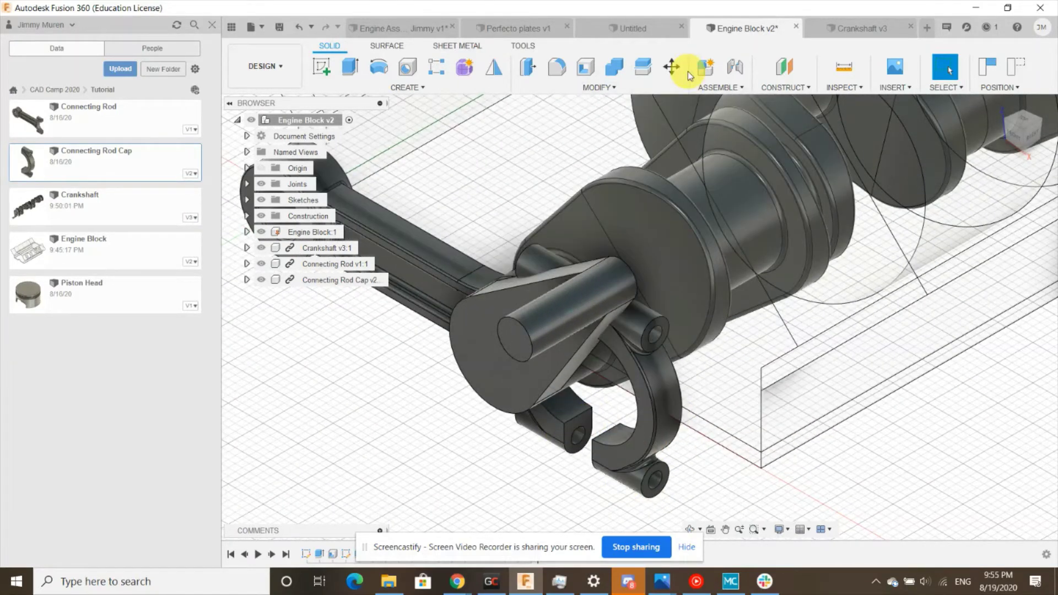
{"action": "left_click", "coordinate": [738, 73]}
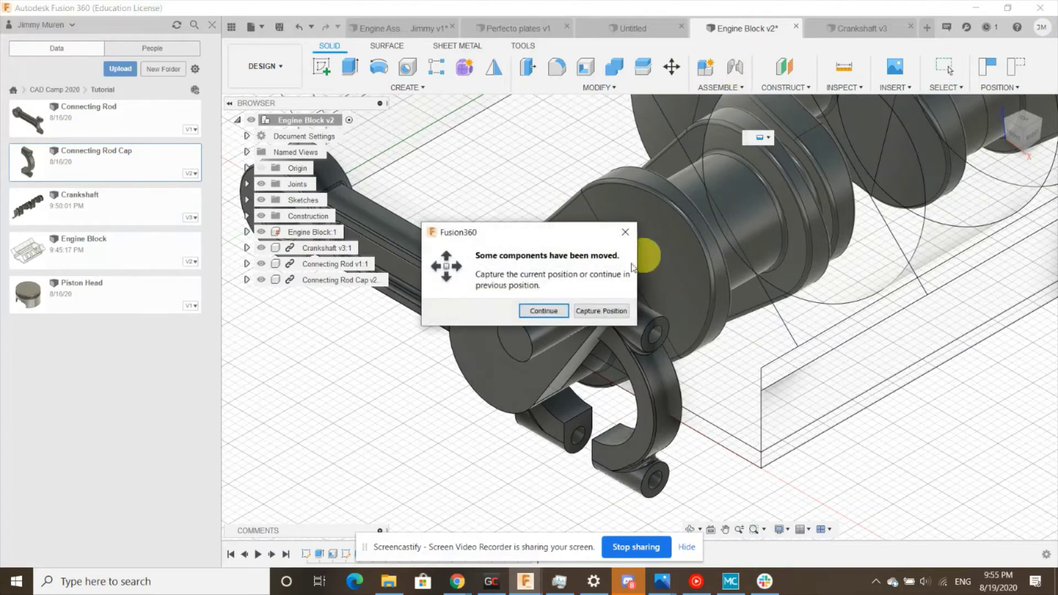
{"action": "left_click", "coordinate": [600, 312]}
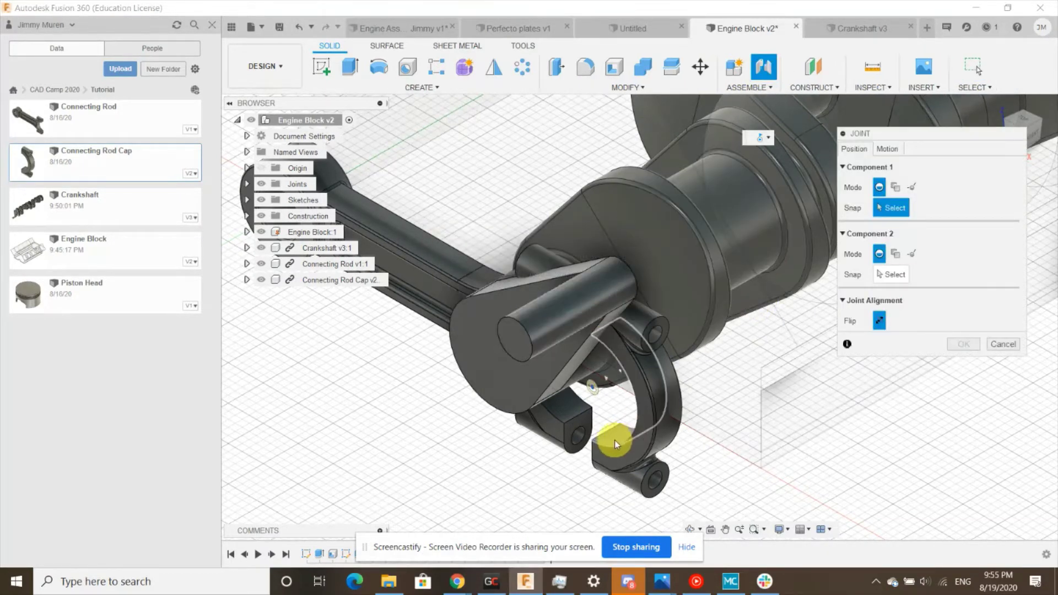
{"action": "scroll", "coordinate": [614, 439], "scroll_direction": "up", "scroll_amount": 3}
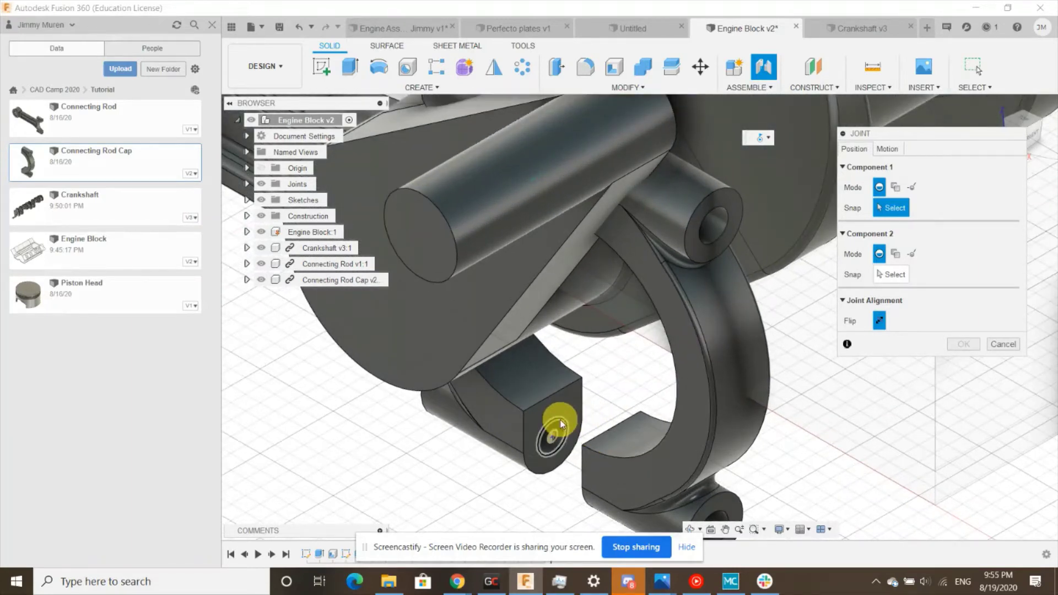
{"action": "left_click", "coordinate": [559, 419]}
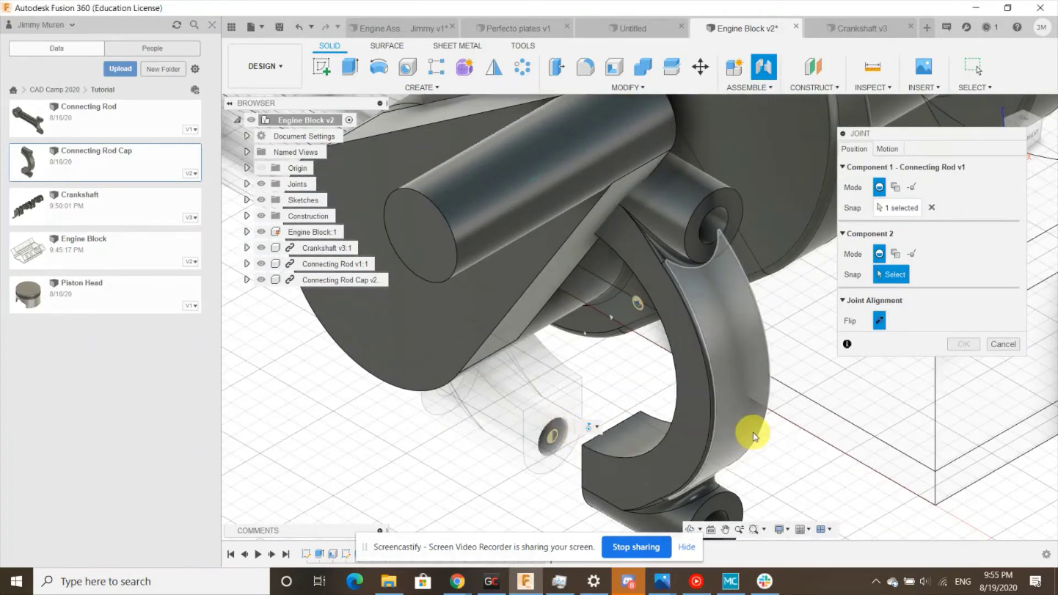
{"action": "middle_click_drag", "start_coordinate": [699, 498], "coordinate": [632, 544], "text": "shift"}
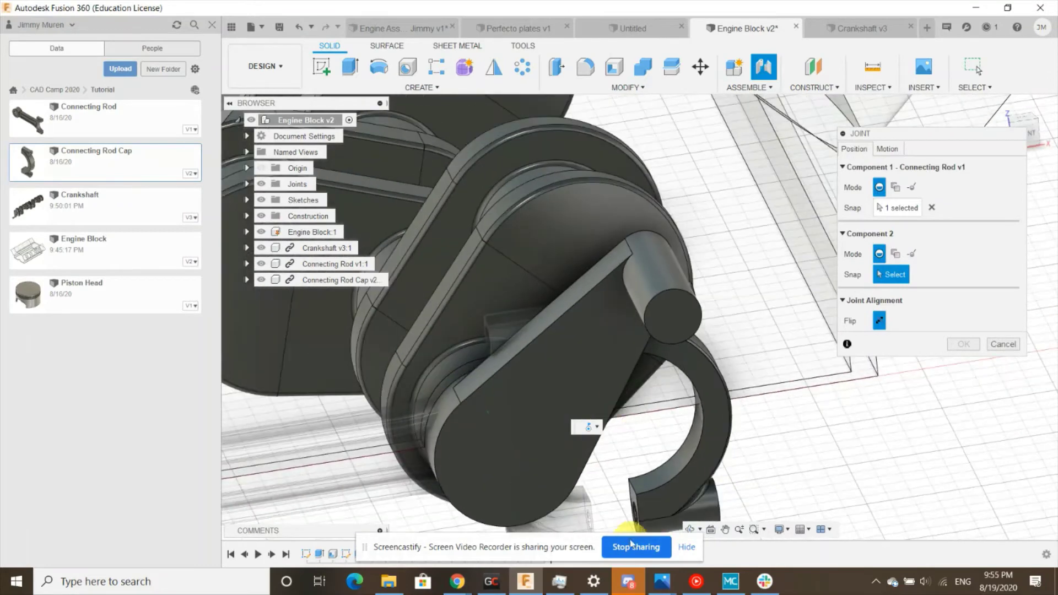
{"action": "scroll", "coordinate": [638, 511], "scroll_direction": "up", "scroll_amount": 4}
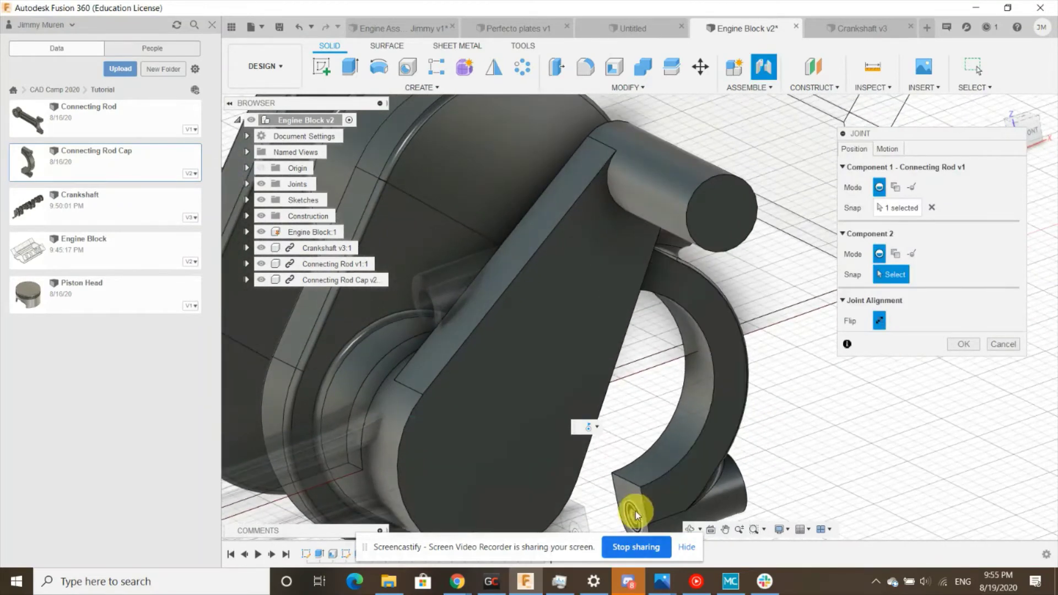
{"action": "left_click", "coordinate": [633, 505]}
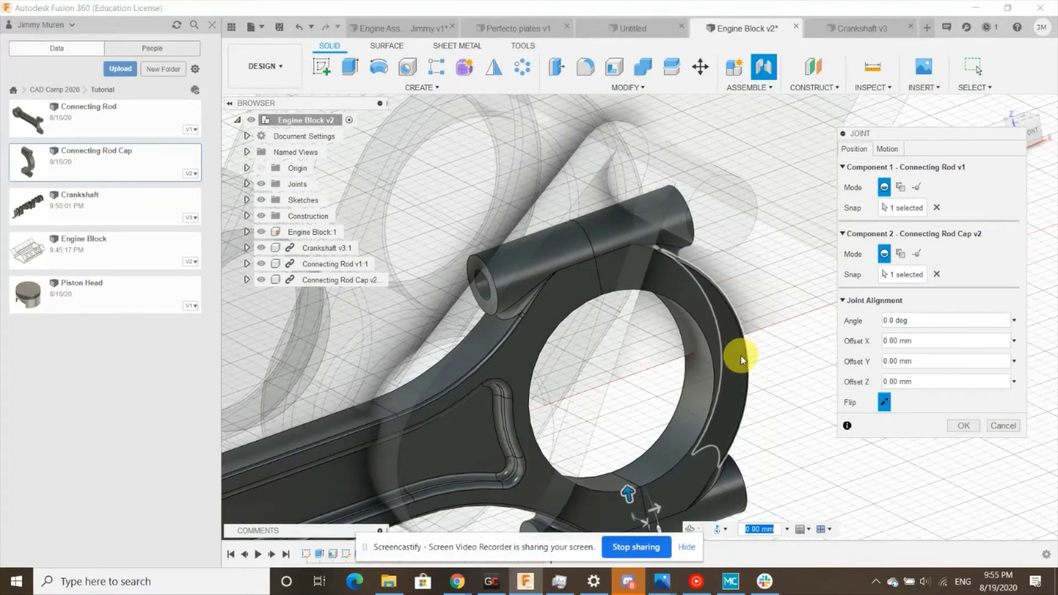
Set the joint between the connecting rod and its cap to Rigid, and move the joined pair clear of the crankshaft
{"action": "left_click", "coordinate": [886, 148]}
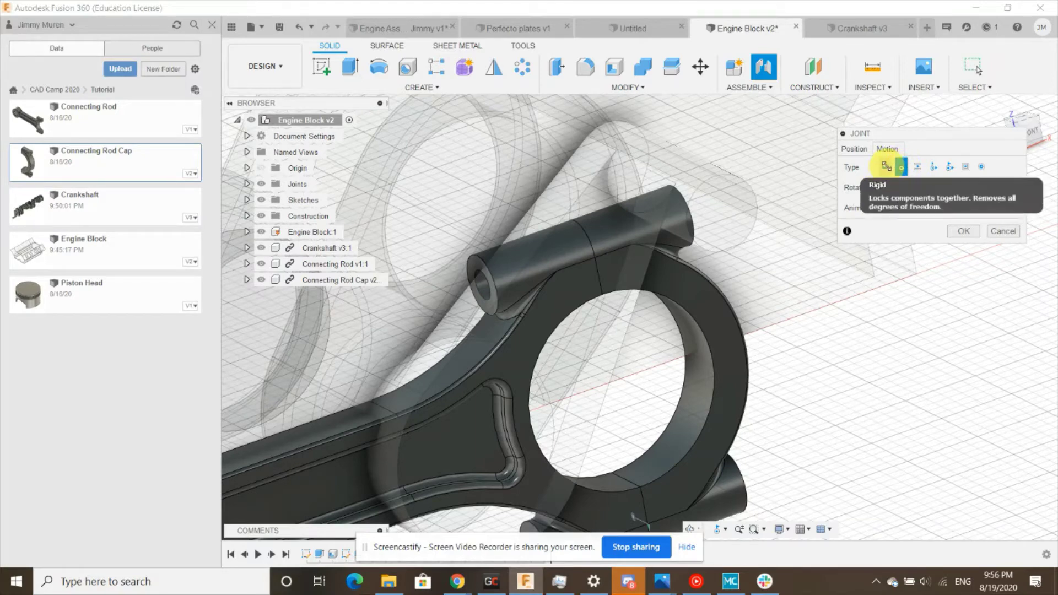
{"action": "left_click", "coordinate": [886, 166]}
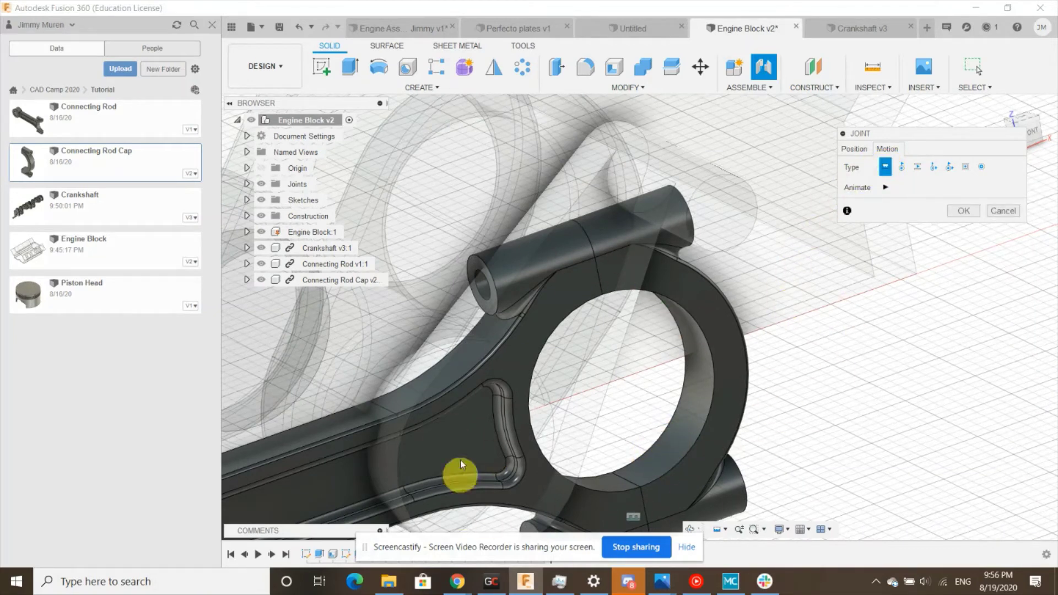
{"action": "left_click", "coordinate": [964, 211]}
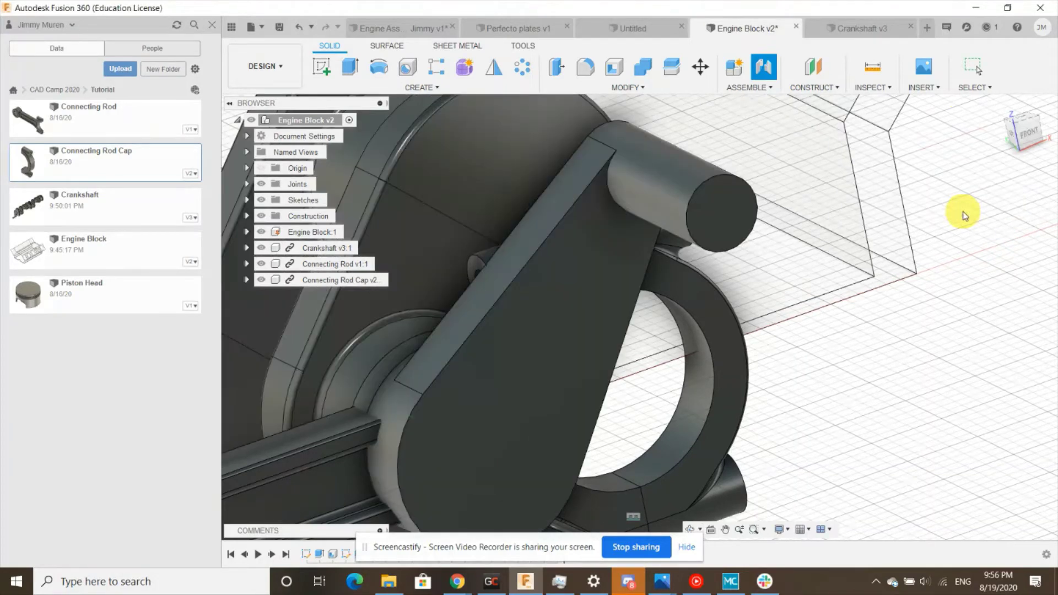
{"action": "left_click_drag", "start_coordinate": [833, 453], "coordinate": [887, 270]}
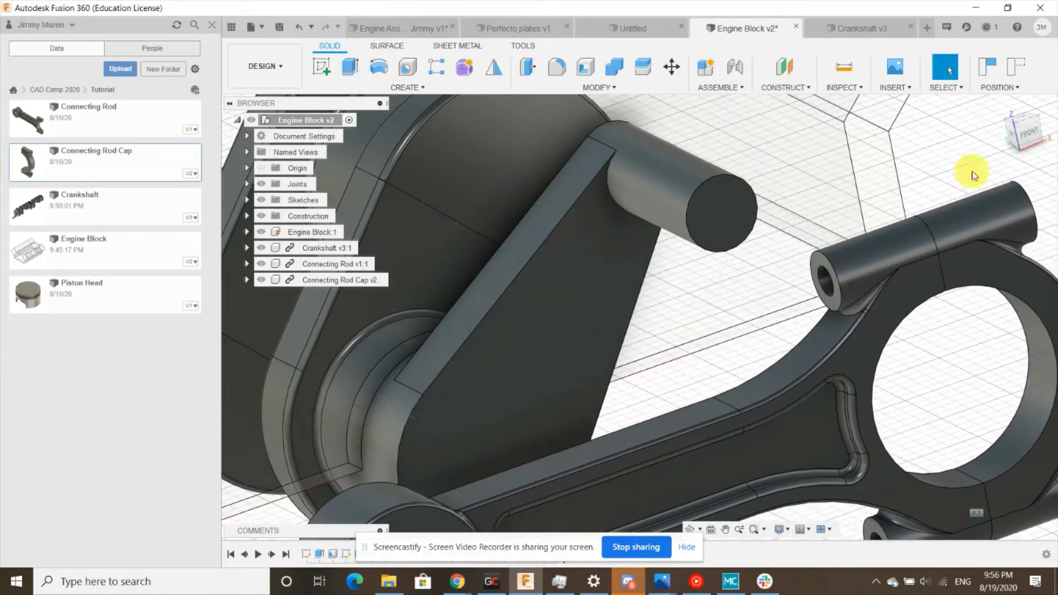
Insert the Piston Head design from the Tutorial folder into the engine block design, accepting its default position
{"action": "left_click", "coordinate": [1002, 106]}
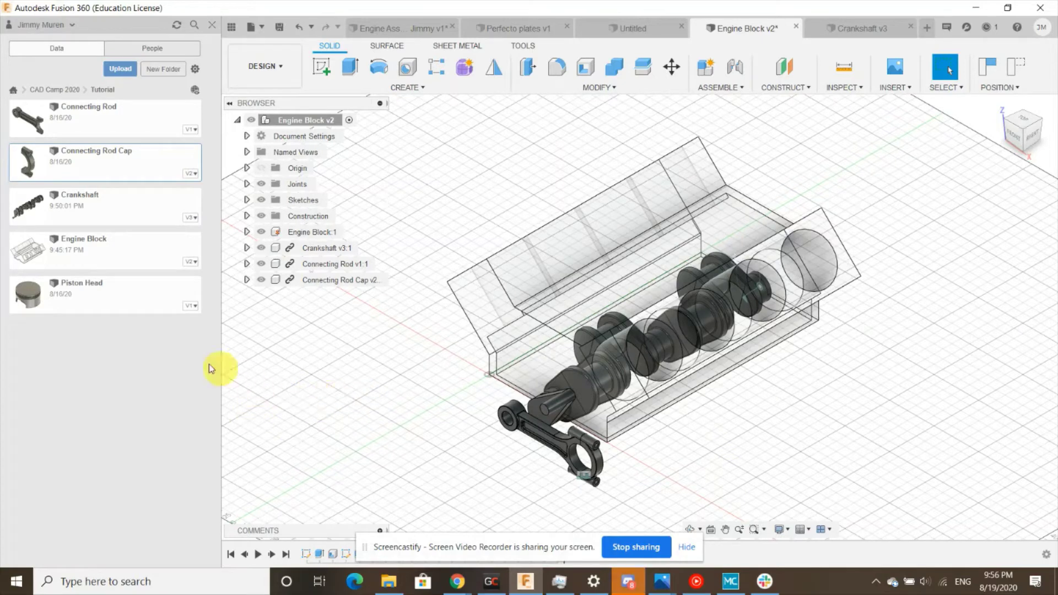
{"action": "right_click", "coordinate": [112, 295]}
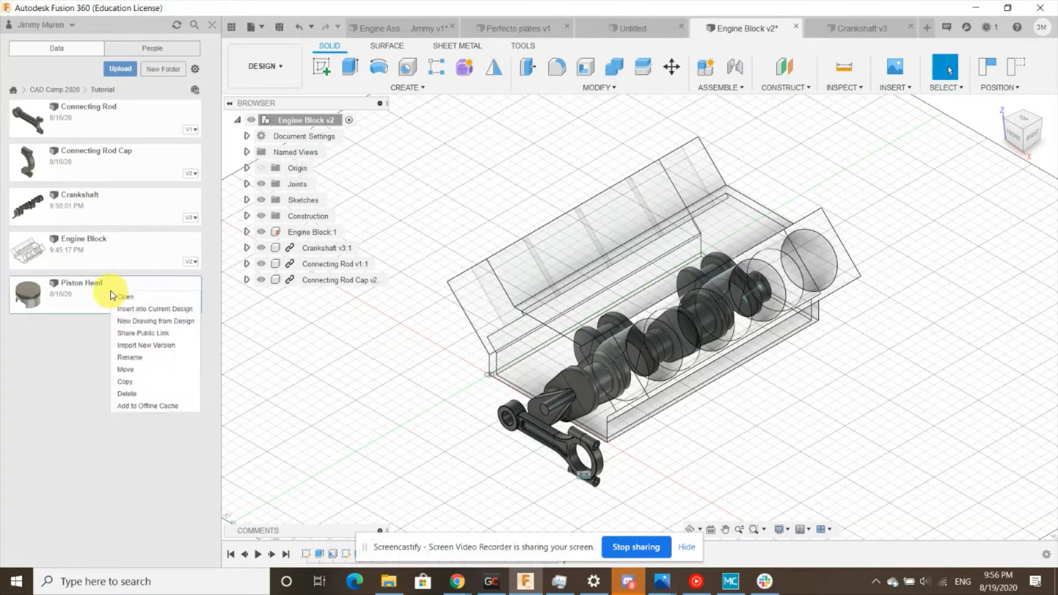
{"action": "left_click", "coordinate": [138, 306]}
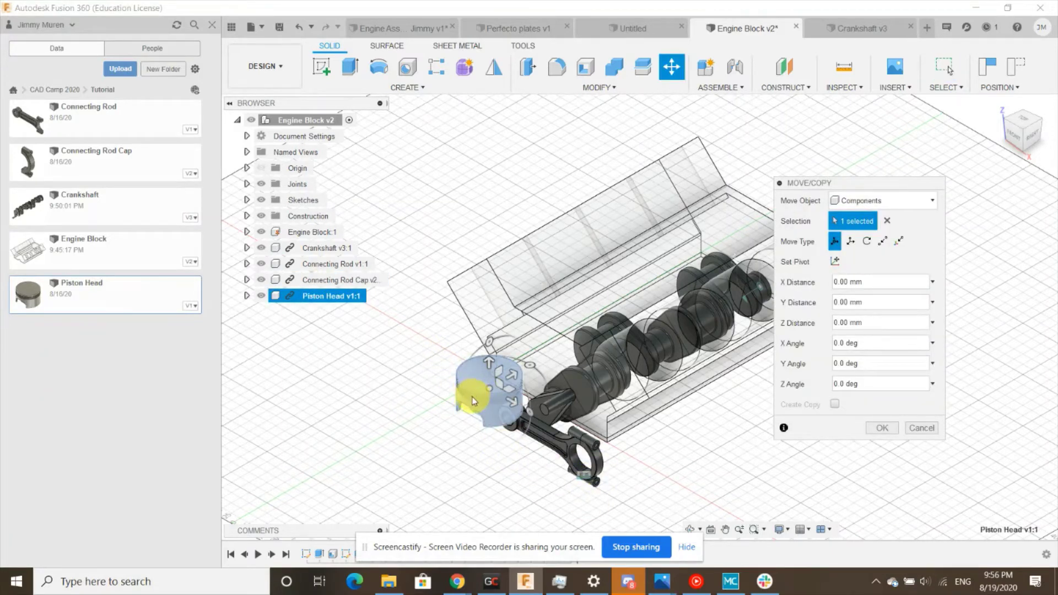
{"action": "scroll", "coordinate": [440, 431], "scroll_direction": "up", "scroll_amount": 5}
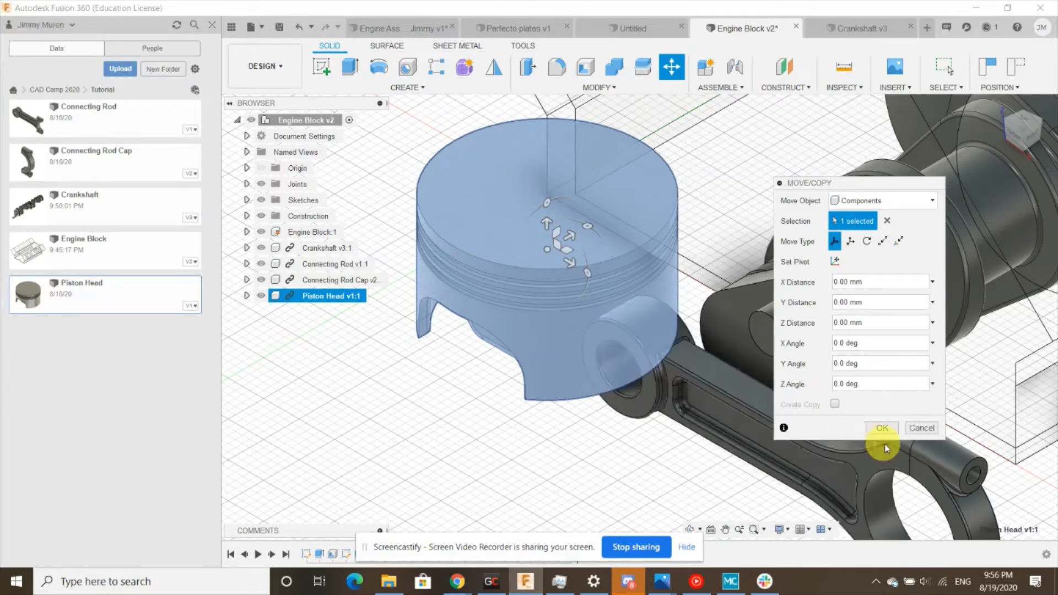
{"action": "left_click", "coordinate": [891, 429]}
Capture the component positions and joint the center of the connecting rod's small-end bore to the inner pin hole of the piston head
{"action": "scroll", "coordinate": [528, 425], "scroll_direction": "down", "scroll_amount": 3}
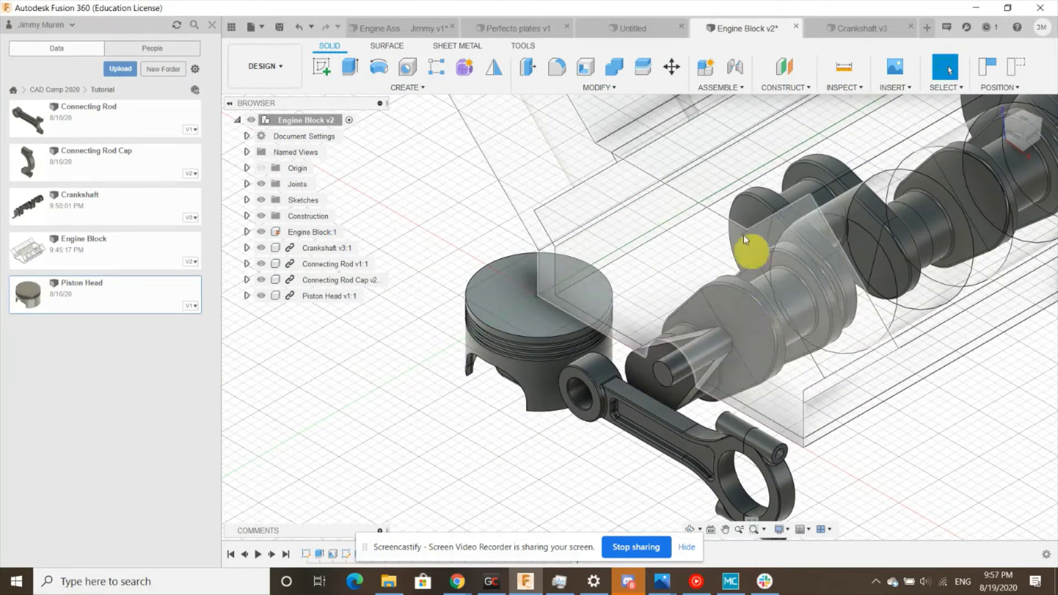
{"action": "left_click", "coordinate": [737, 69]}
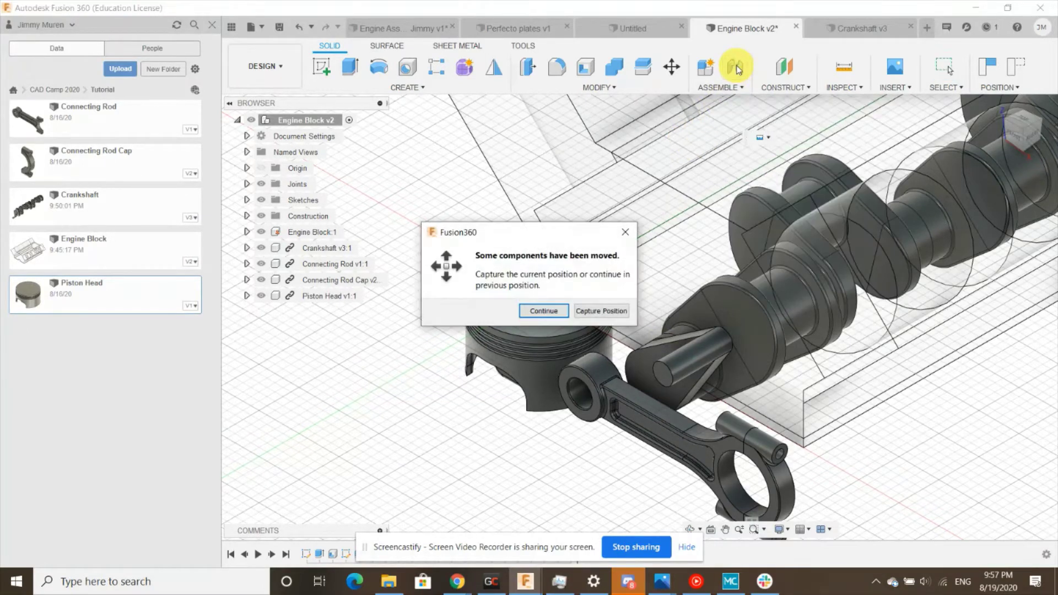
{"action": "left_click", "coordinate": [602, 310]}
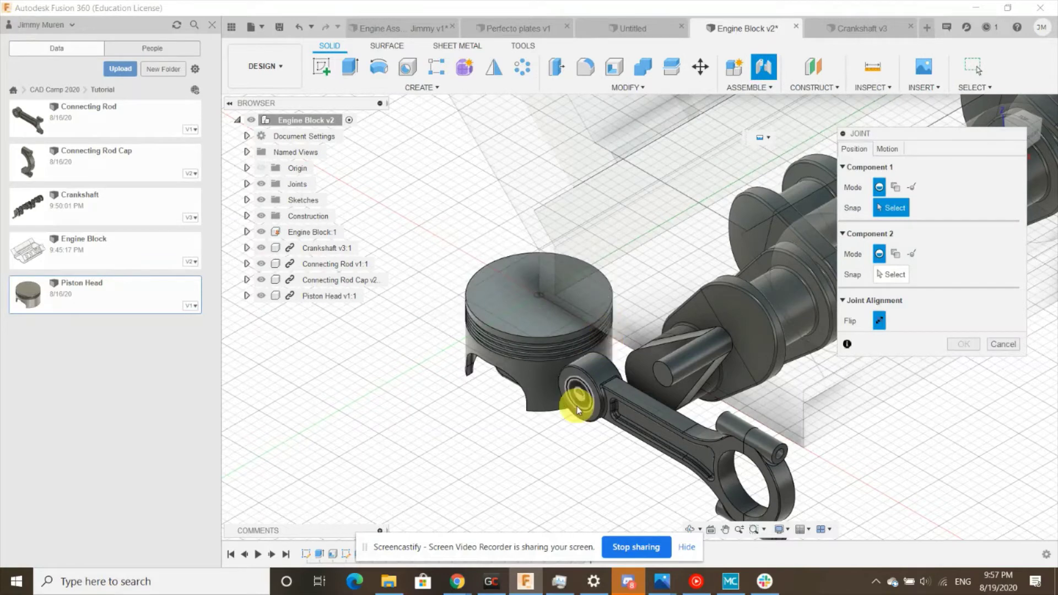
{"action": "scroll", "coordinate": [577, 405], "scroll_direction": "up", "scroll_amount": 3}
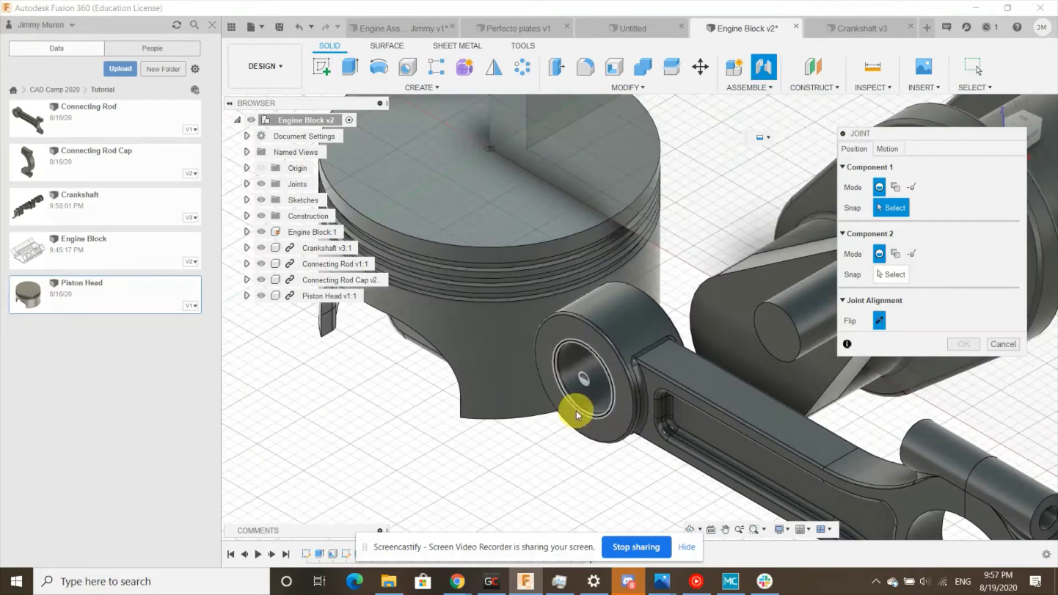
{"action": "left_click", "coordinate": [603, 361]}
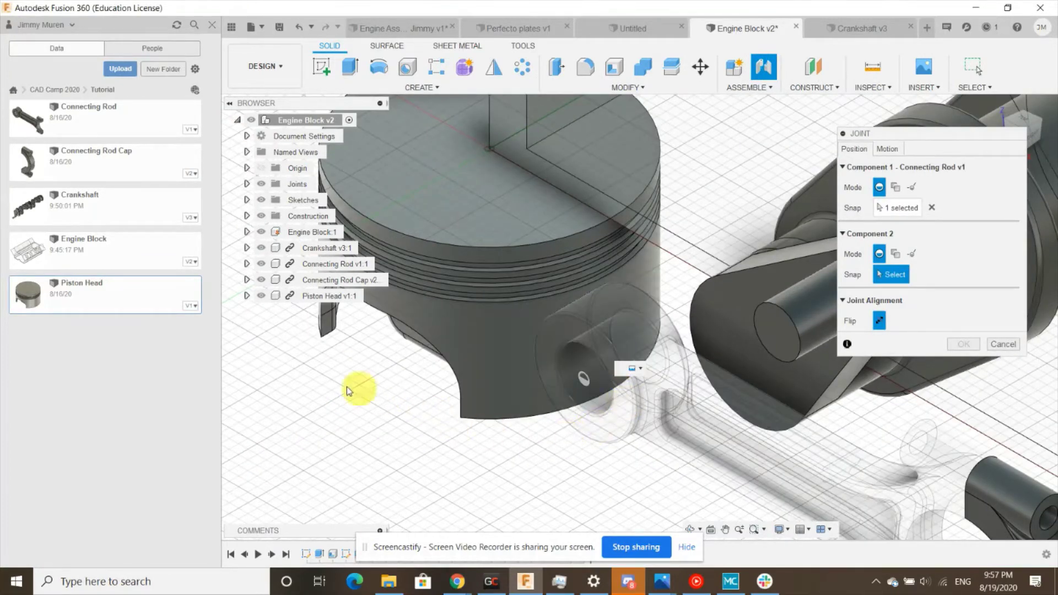
{"action": "middle_click_drag", "start_coordinate": [240, 389], "coordinate": [419, 348], "text": "shift"}
{"action": "scroll", "coordinate": [419, 348], "scroll_direction": "down", "scroll_amount": 3}
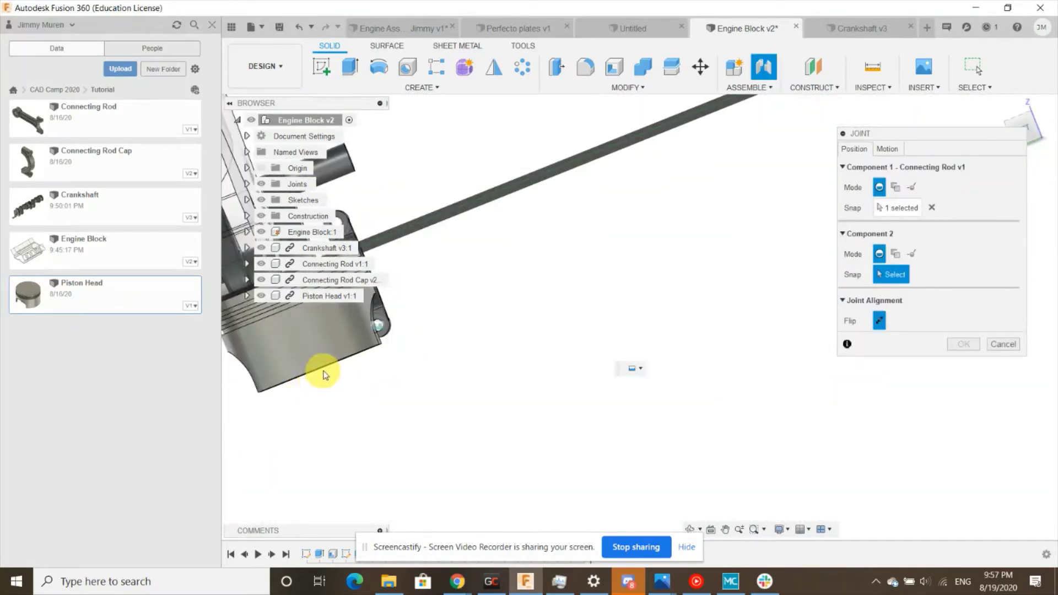
{"action": "left_click", "coordinate": [346, 359]}
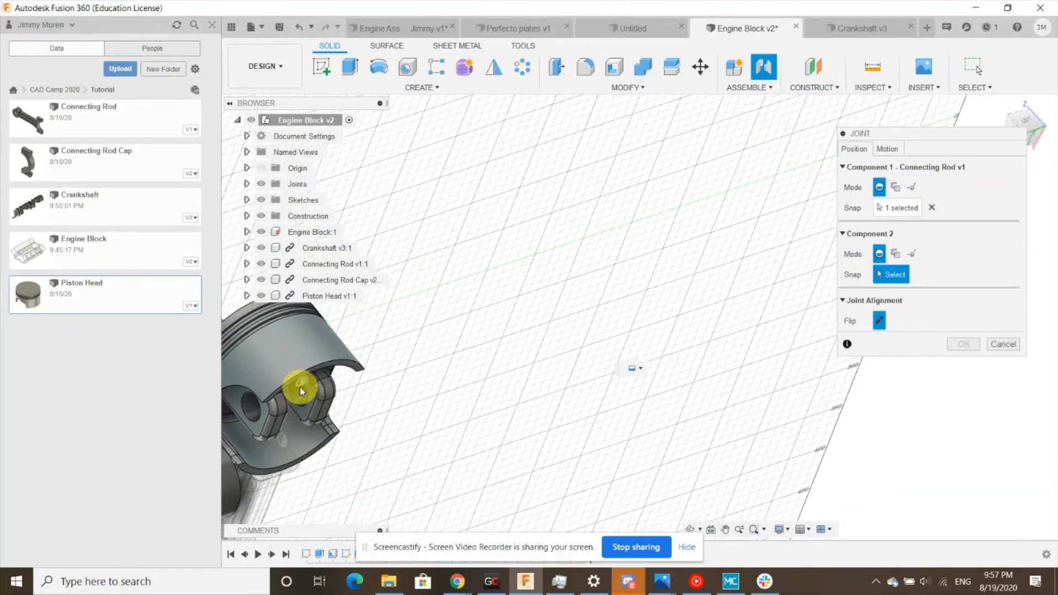
{"action": "scroll", "coordinate": [305, 386], "scroll_direction": "up", "scroll_amount": 2}
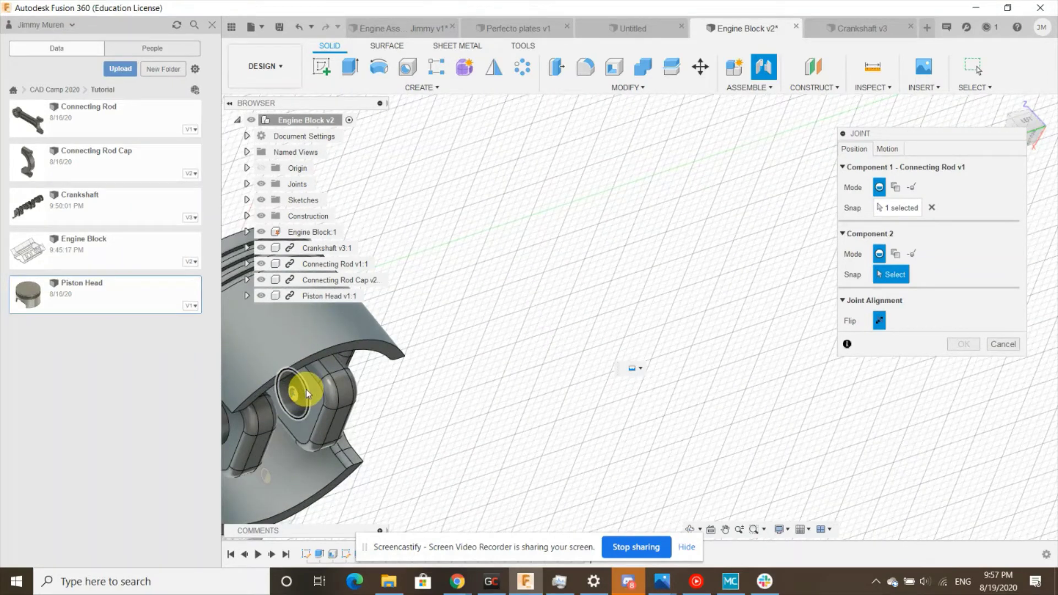
{"action": "left_click", "coordinate": [305, 389]}
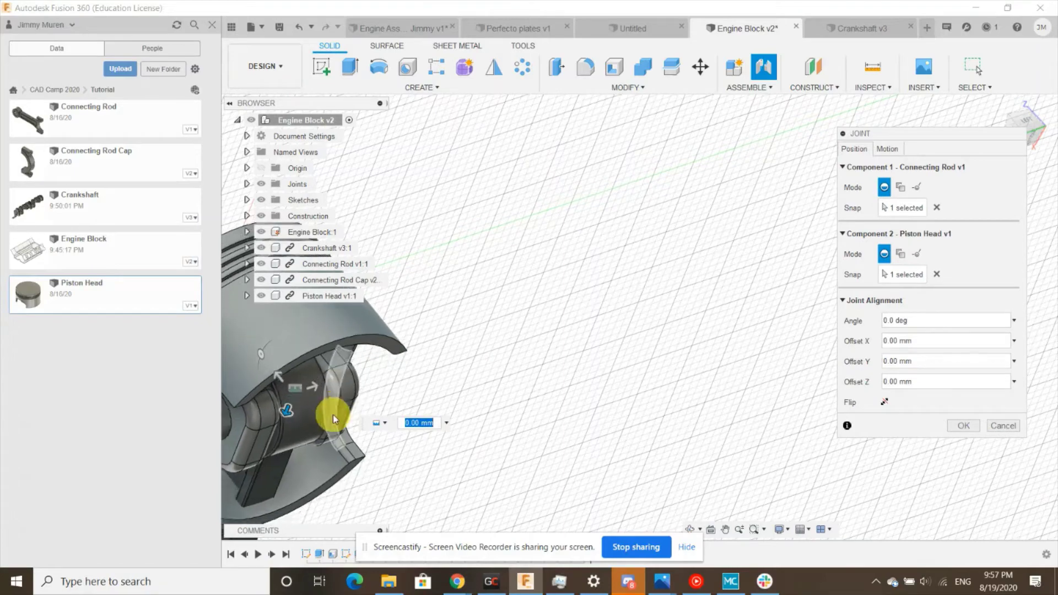
Set the rod-to-piston joint to Revolute about the Z axis, and move the piston assembly away from the engine block
{"action": "middle_click_drag", "start_coordinate": [444, 448], "coordinate": [371, 468], "text": "shift"}
{"action": "scroll", "coordinate": [679, 428], "scroll_direction": "down", "scroll_amount": 4}
{"action": "scroll", "coordinate": [431, 439], "scroll_direction": "up", "scroll_amount": 4}
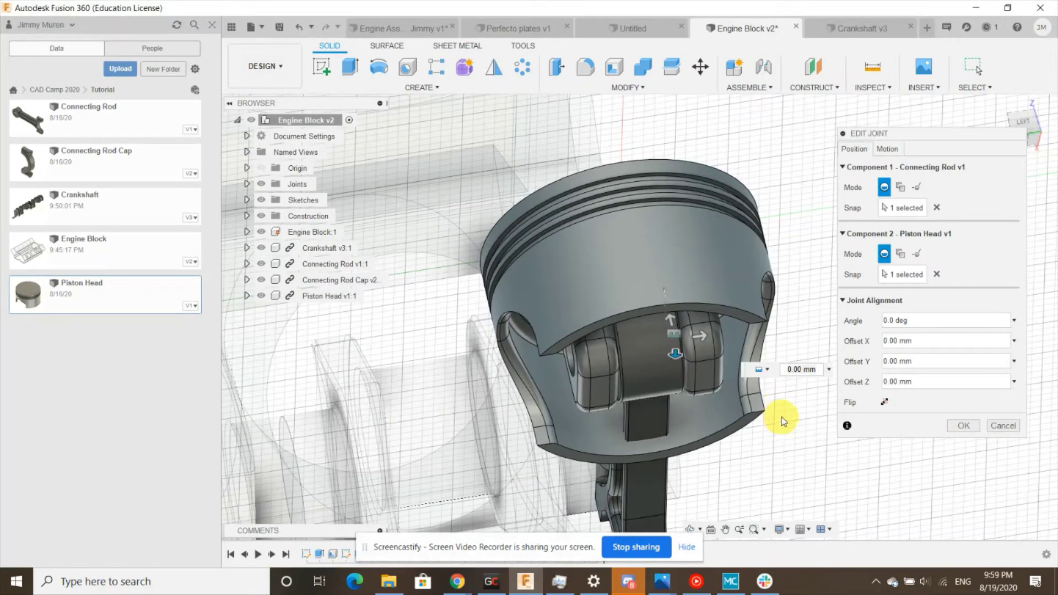
{"action": "left_click", "coordinate": [888, 149]}
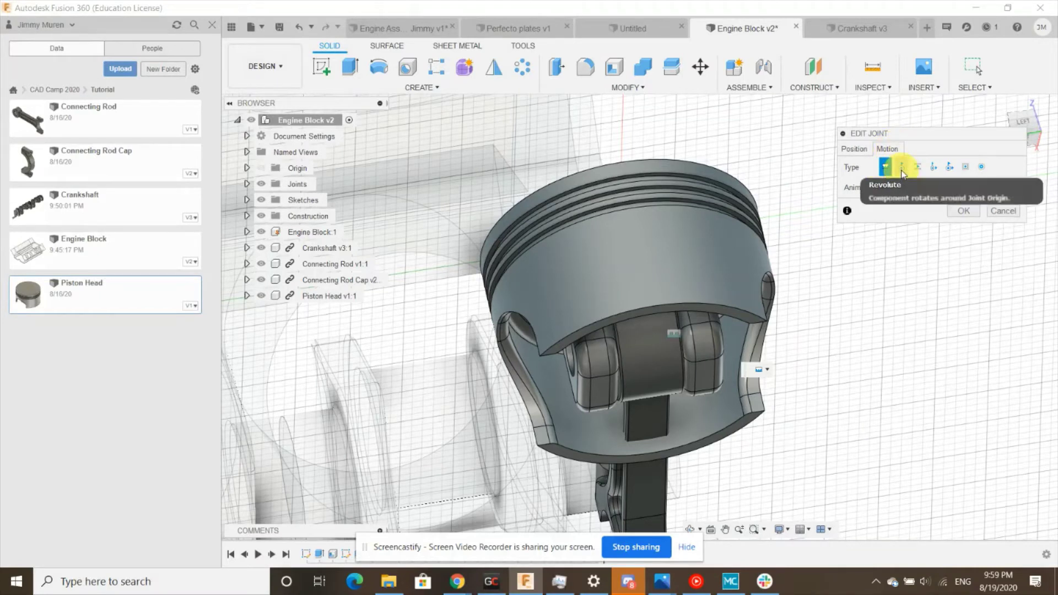
{"action": "left_click", "coordinate": [903, 169]}
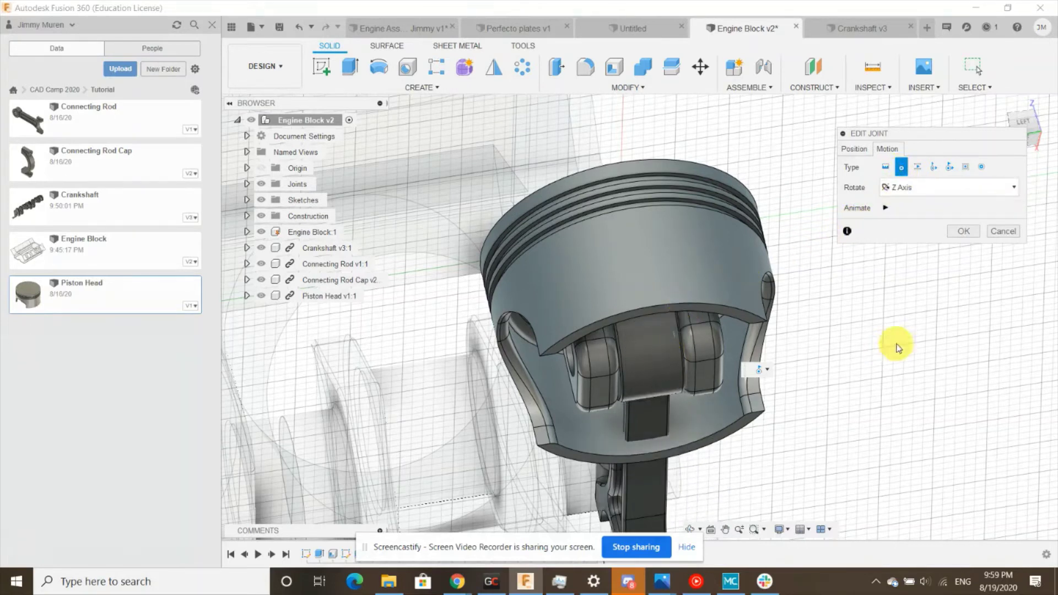
{"action": "left_click", "coordinate": [965, 231]}
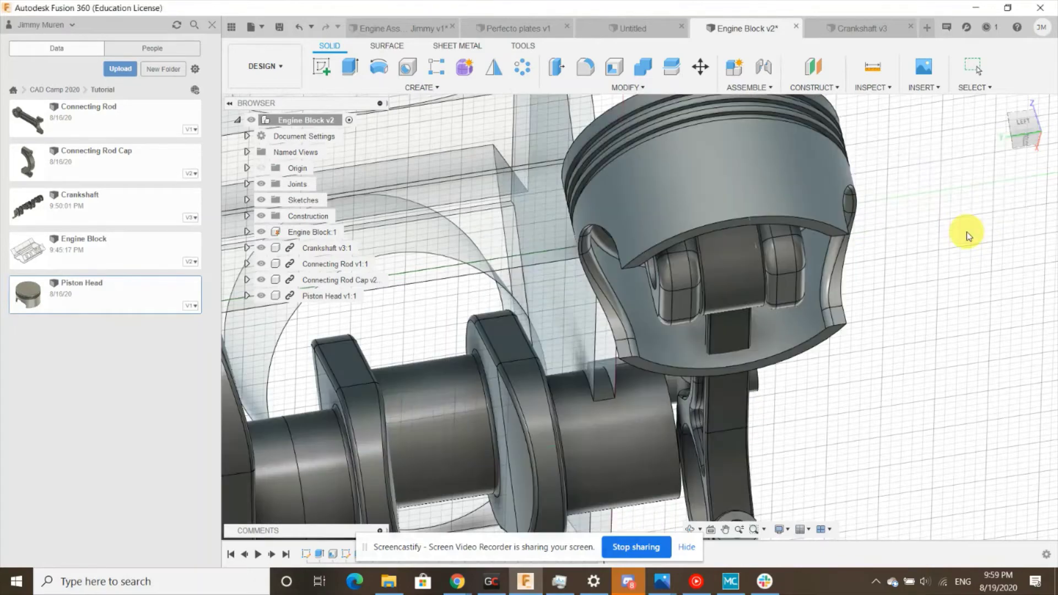
{"action": "left_click", "coordinate": [999, 106]}
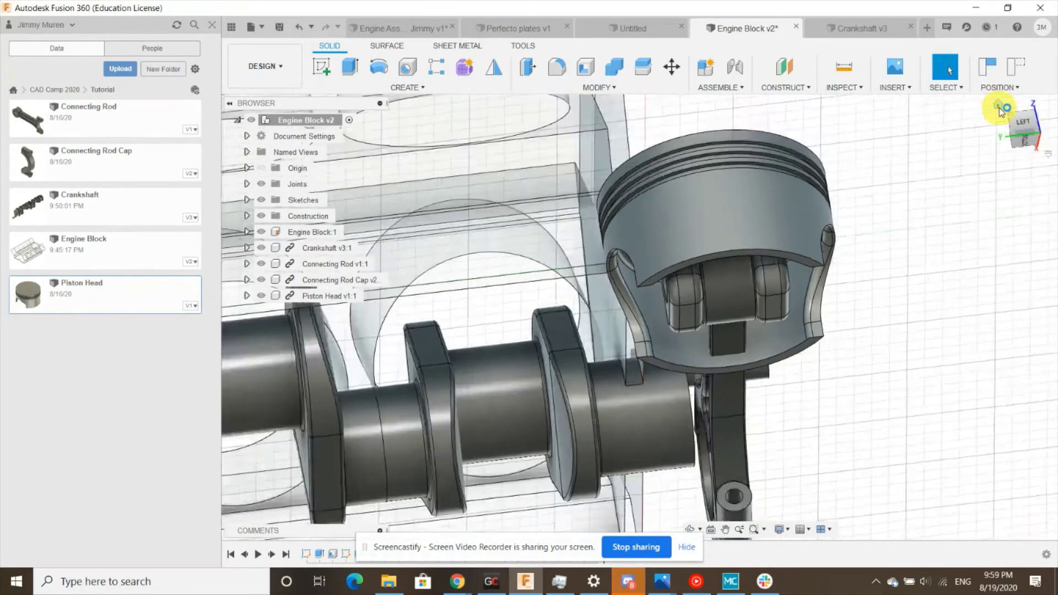
{"action": "left_click_drag", "start_coordinate": [506, 407], "coordinate": [475, 427]}
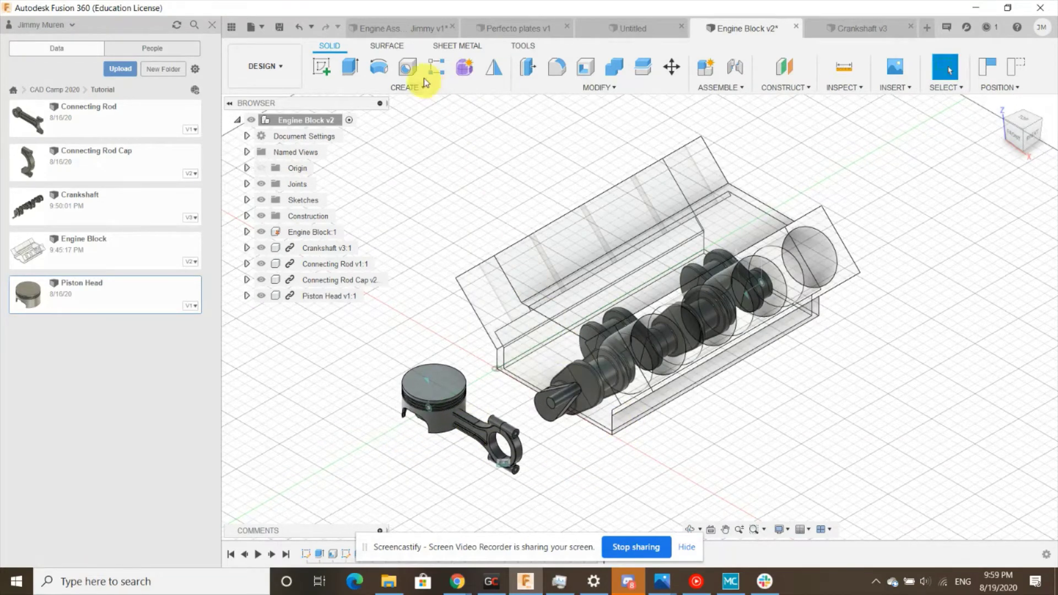
View the piston components in the Engine Assembly design, and close the empty Untitled design to return to the engine block
{"action": "left_click", "coordinate": [396, 32]}
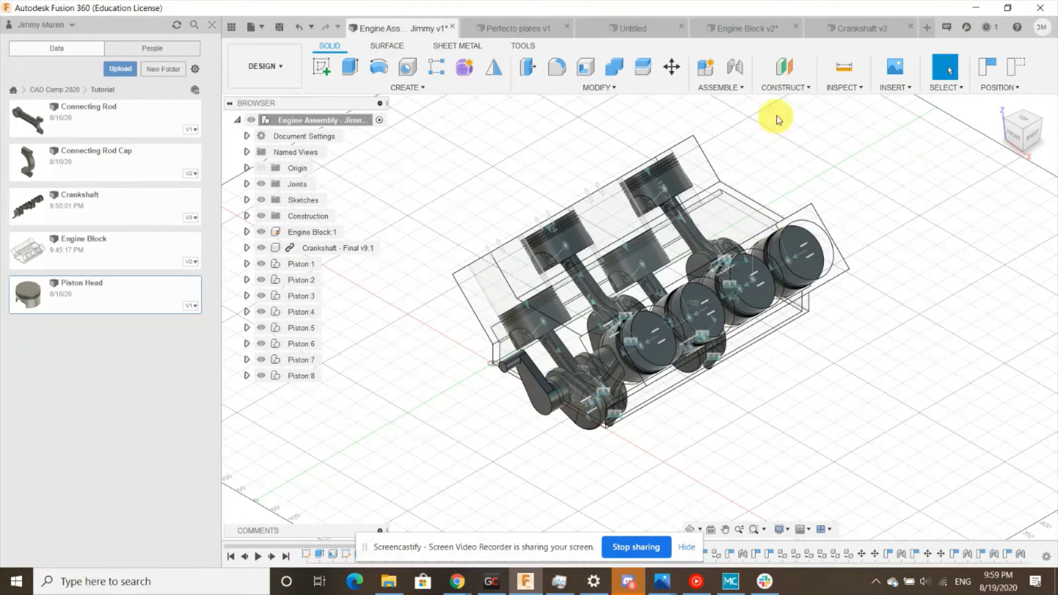
{"action": "left_click", "coordinate": [648, 38]}
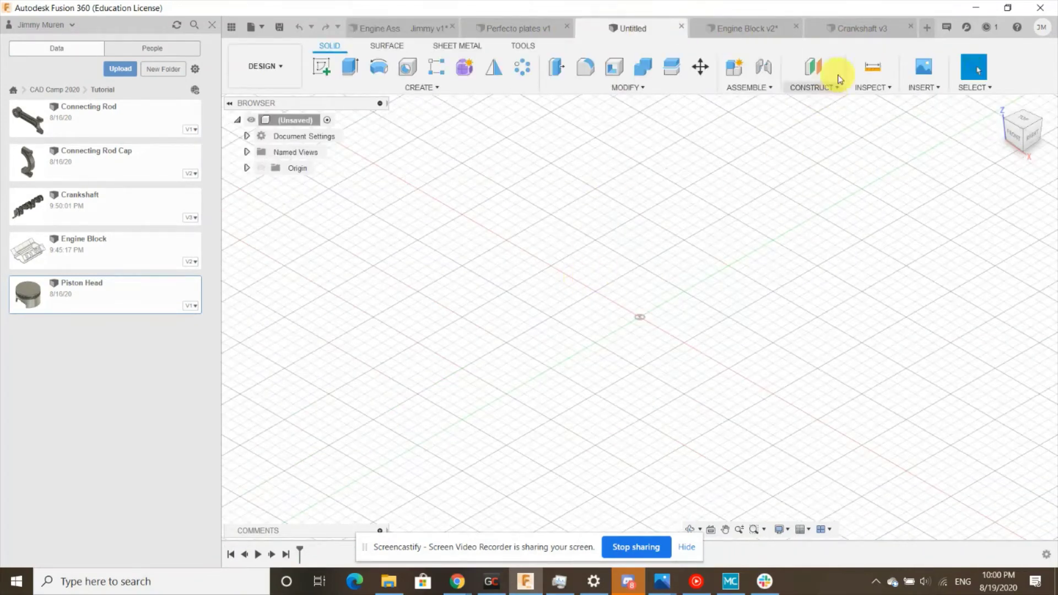
{"action": "left_click", "coordinate": [681, 25]}
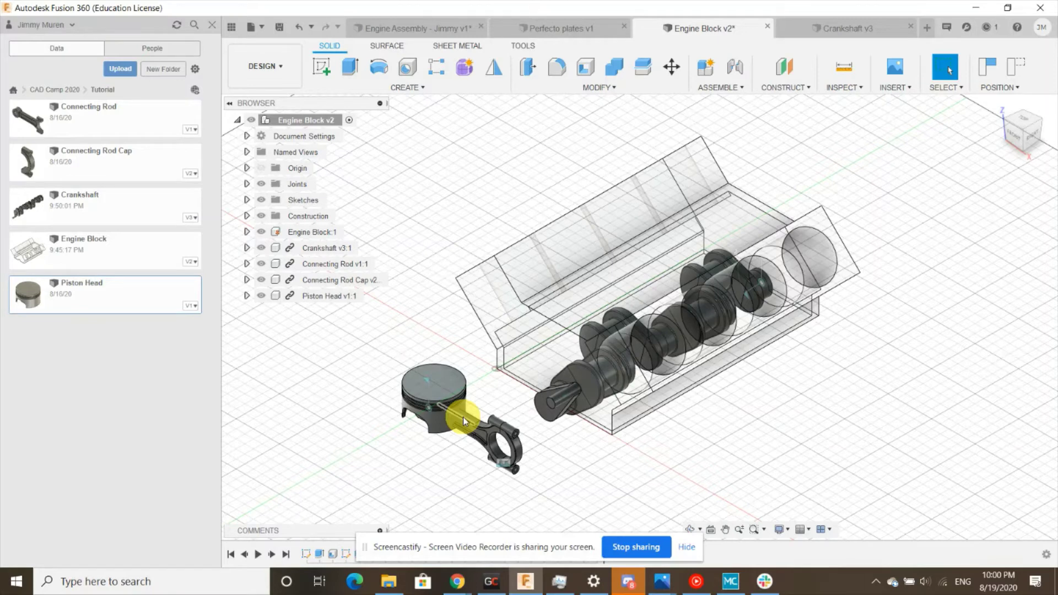
Create an internal standard component named Piston under the engine block design
{"action": "left_click", "coordinate": [707, 71]}
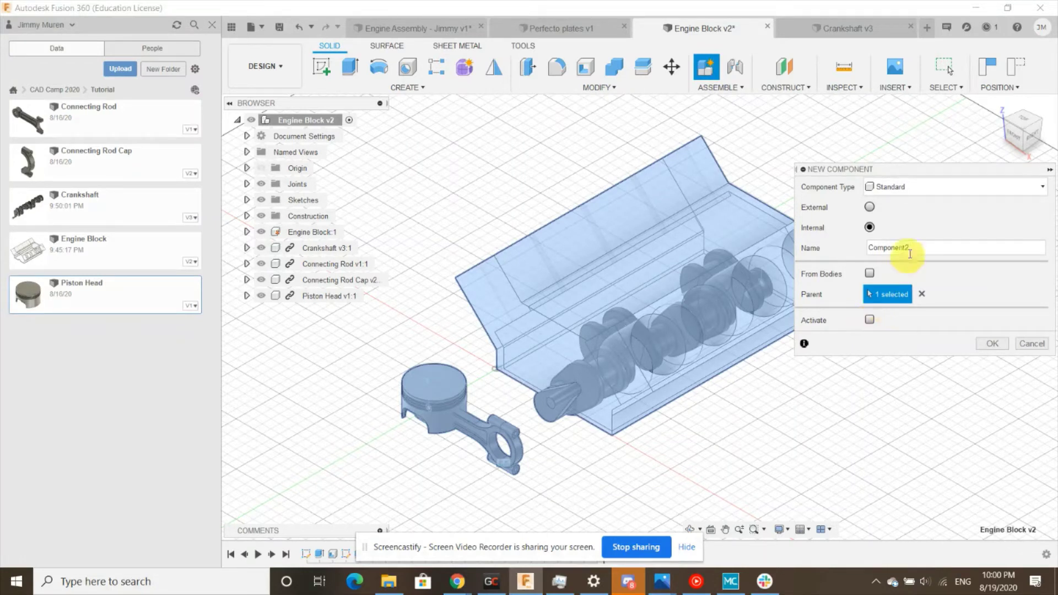
{"action": "left_click_drag", "start_coordinate": [933, 246], "coordinate": [818, 249]}
{"action": "type", "text": "Piston"}
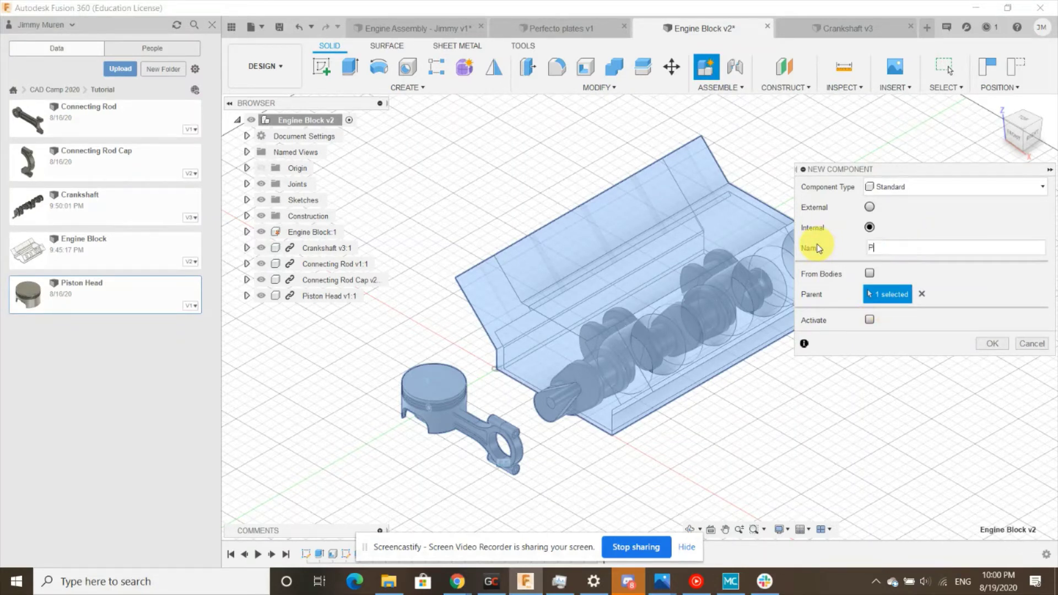
{"action": "left_click", "coordinate": [999, 343]}
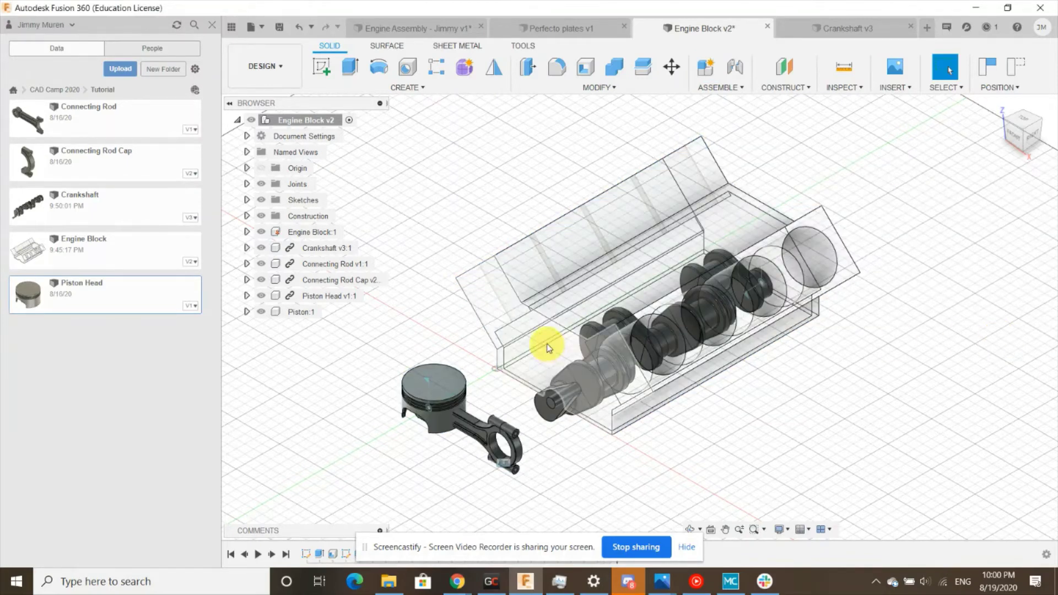
Capture the component positions and move the Connecting Rod, Connecting Rod Cap and Piston Head into the Piston component
{"action": "left_click", "coordinate": [296, 311]}
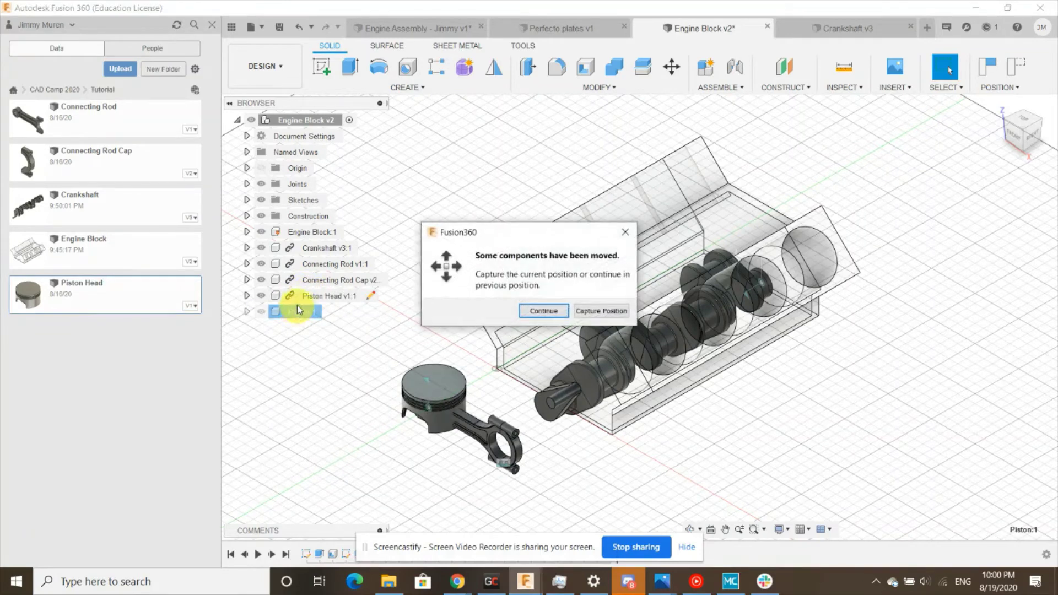
{"action": "left_click", "coordinate": [591, 312]}
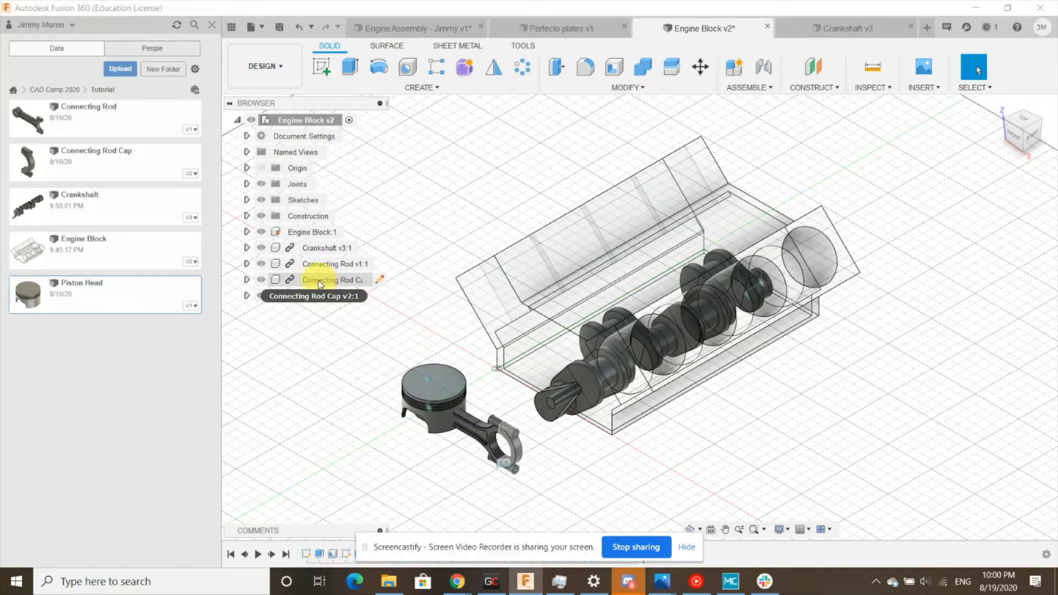
{"action": "left_click_drag", "start_coordinate": [318, 281], "coordinate": [289, 280]}
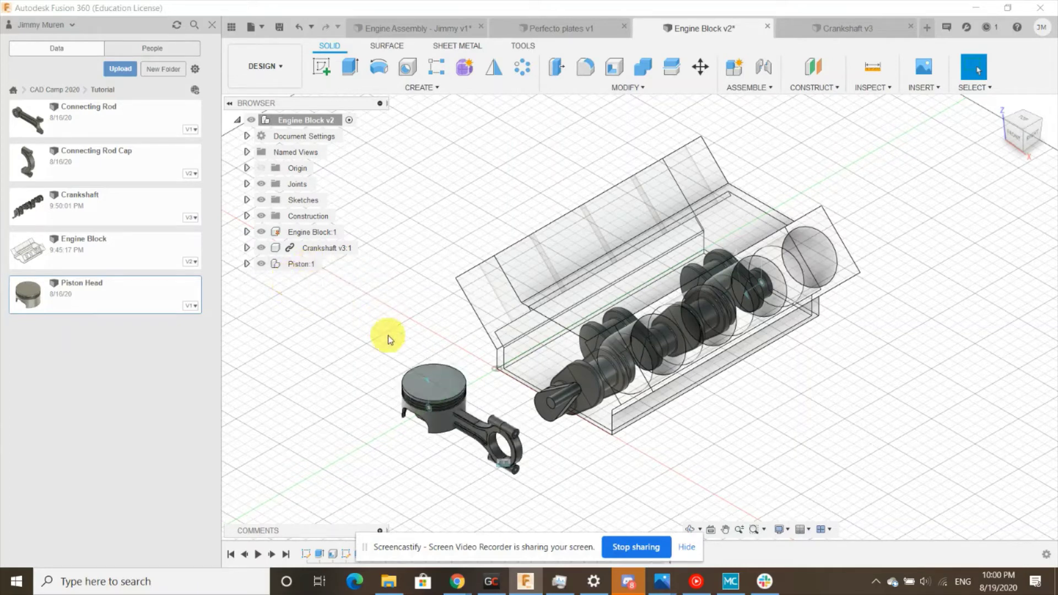
{"action": "left_click", "coordinate": [289, 263]}
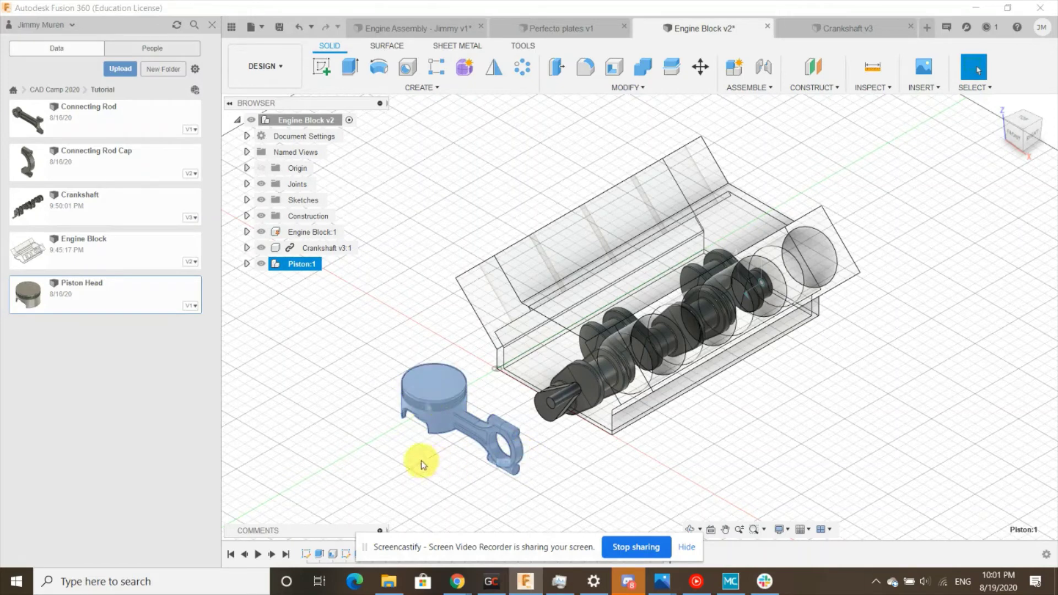
{"action": "left_click", "coordinate": [444, 477]}
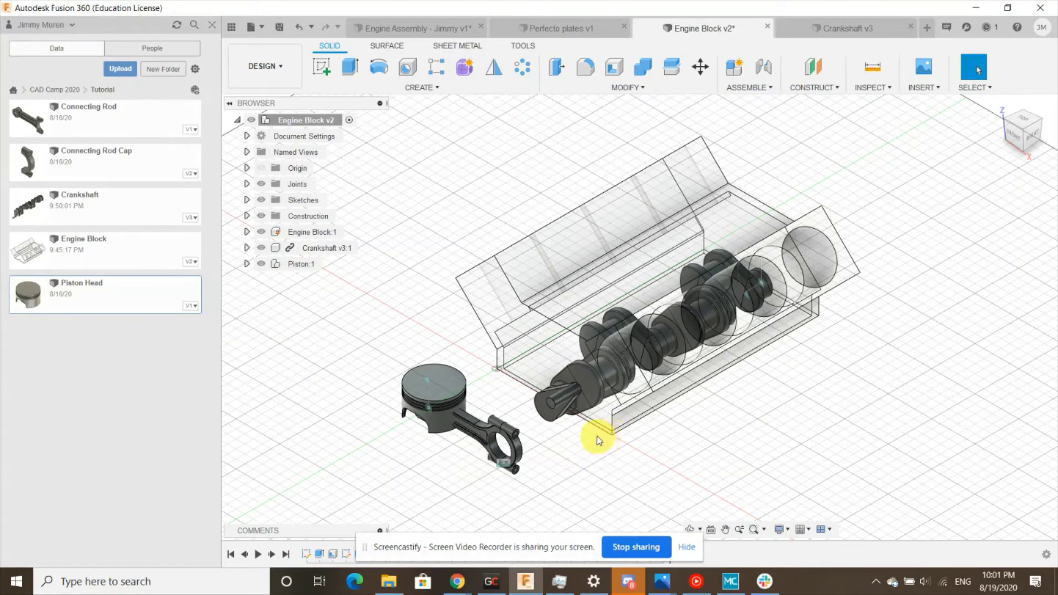
Joint the center of the connecting rod cap's bore to the circular edge of the crankshaft's first crank pin
{"action": "left_click", "coordinate": [765, 68]}
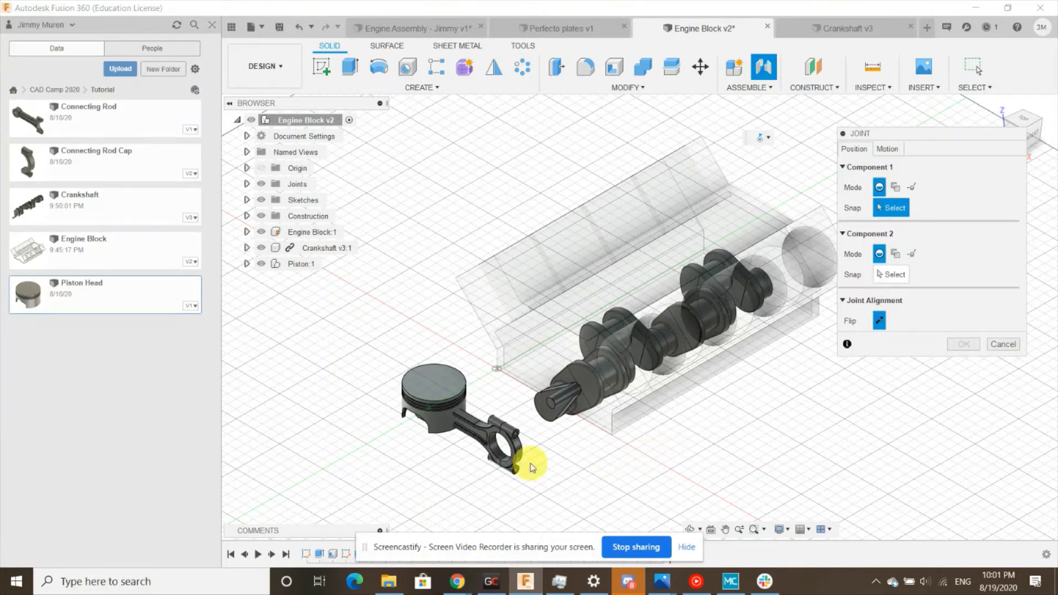
{"action": "scroll", "coordinate": [496, 457], "scroll_direction": "up", "scroll_amount": 8}
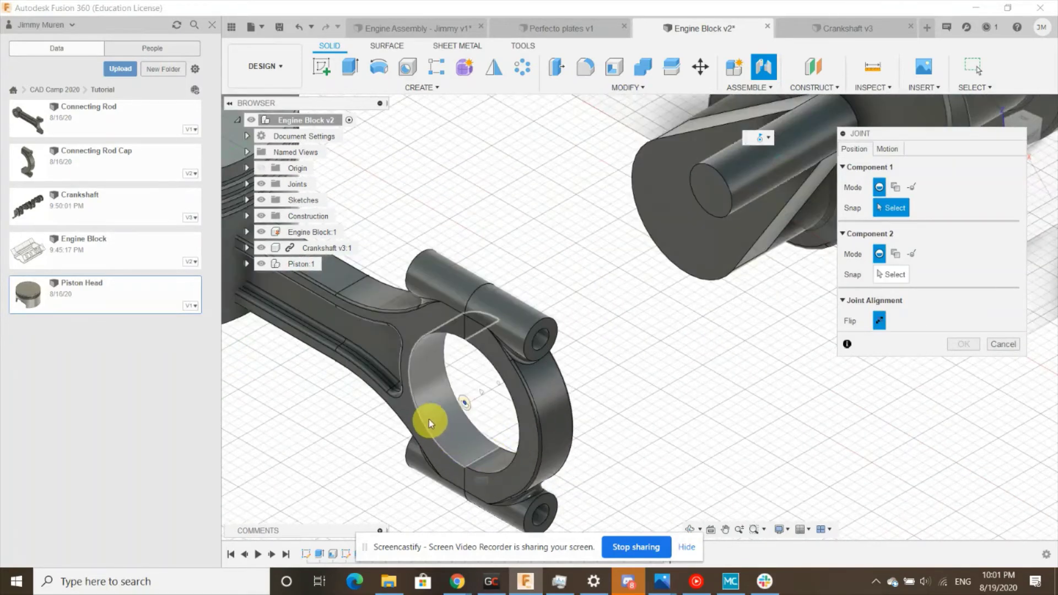
{"action": "left_click", "coordinate": [515, 457]}
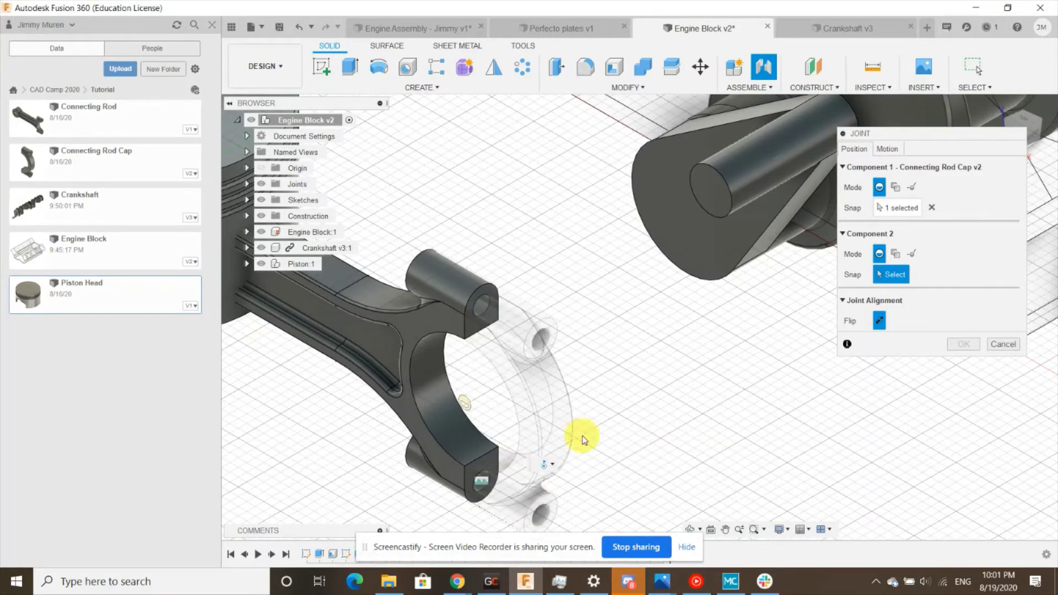
{"action": "middle_click_drag", "start_coordinate": [581, 437], "coordinate": [489, 403], "text": "shift"}
{"action": "scroll", "coordinate": [489, 402], "scroll_direction": "down", "scroll_amount": 3}
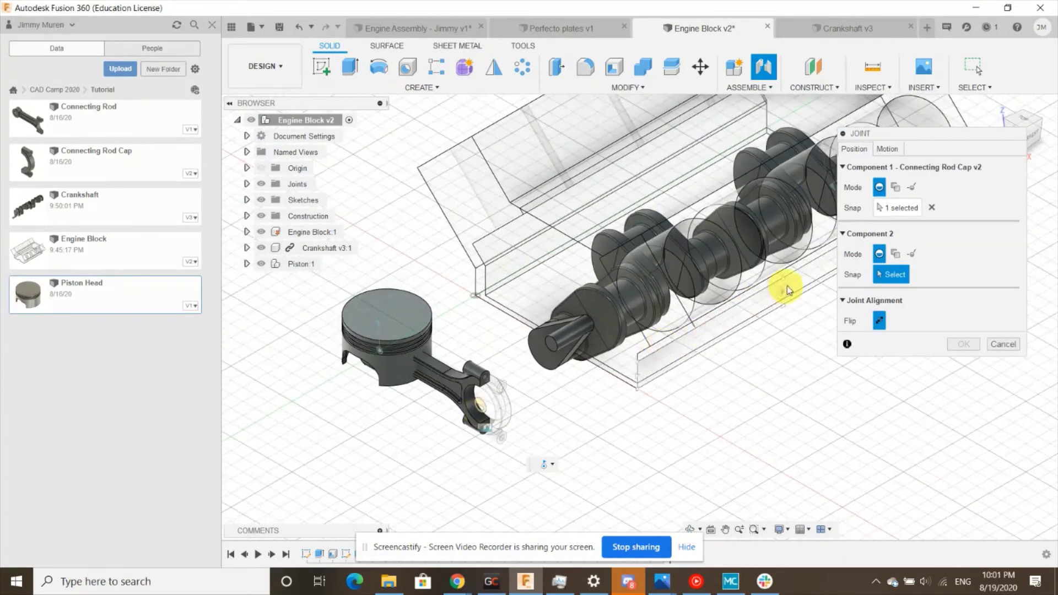
{"action": "middle_click_drag", "start_coordinate": [759, 314], "coordinate": [682, 282], "text": "shift"}
{"action": "scroll", "coordinate": [682, 282], "scroll_direction": "up", "scroll_amount": 6}
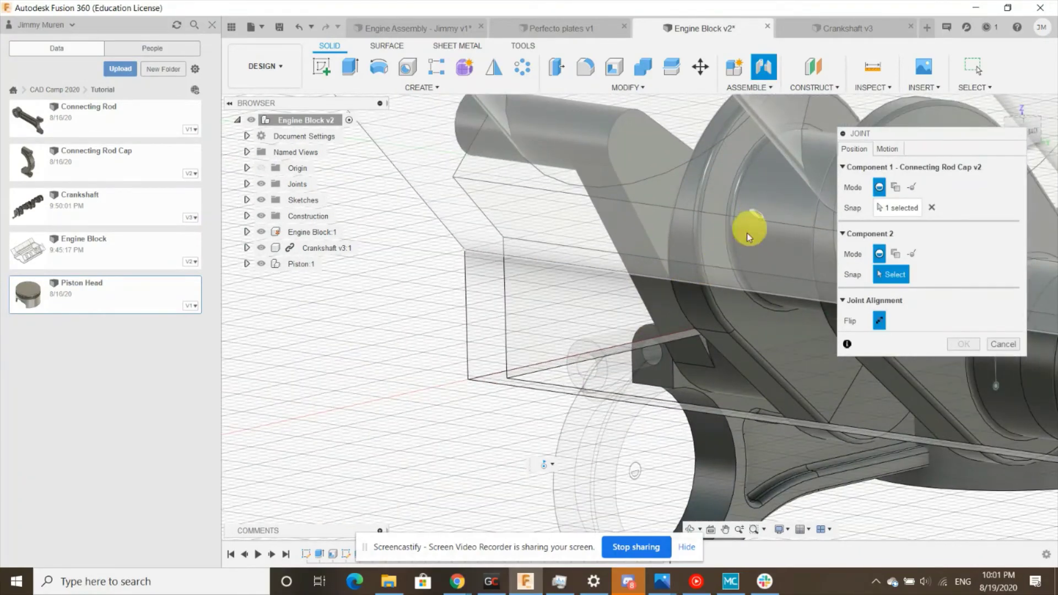
{"action": "mouse_move", "coordinate": [756, 407]}
{"action": "middle_mouse_down", "text": "shift"}
{"action": "mouse_move", "coordinate": [768, 425]}
{"action": "mouse_move", "coordinate": [763, 412]}
{"action": "middle_mouse_up", "text": "shift"}
{"action": "scroll", "coordinate": [758, 446], "scroll_direction": "down", "scroll_amount": 4}
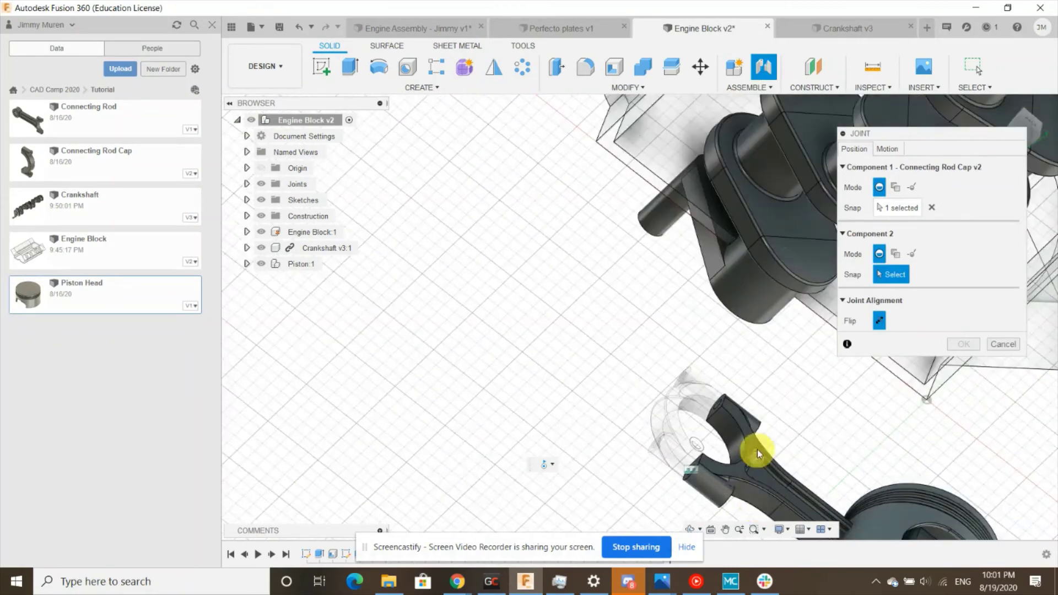
{"action": "scroll", "coordinate": [761, 273], "scroll_direction": "up", "scroll_amount": 3}
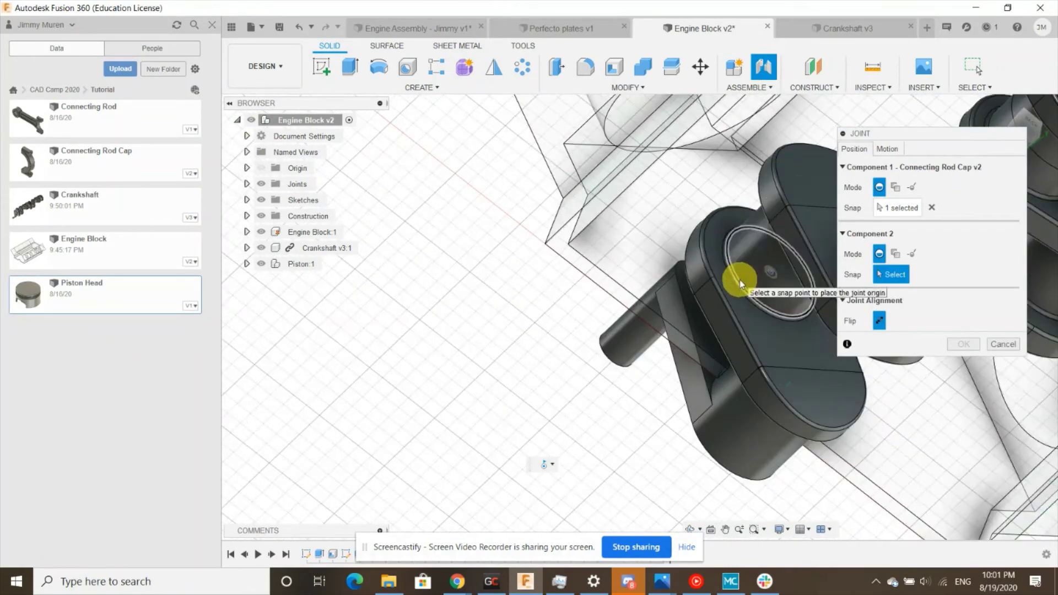
{"action": "left_click", "coordinate": [741, 284]}
{"action": "scroll", "coordinate": [720, 465], "scroll_direction": "down", "scroll_amount": 3}
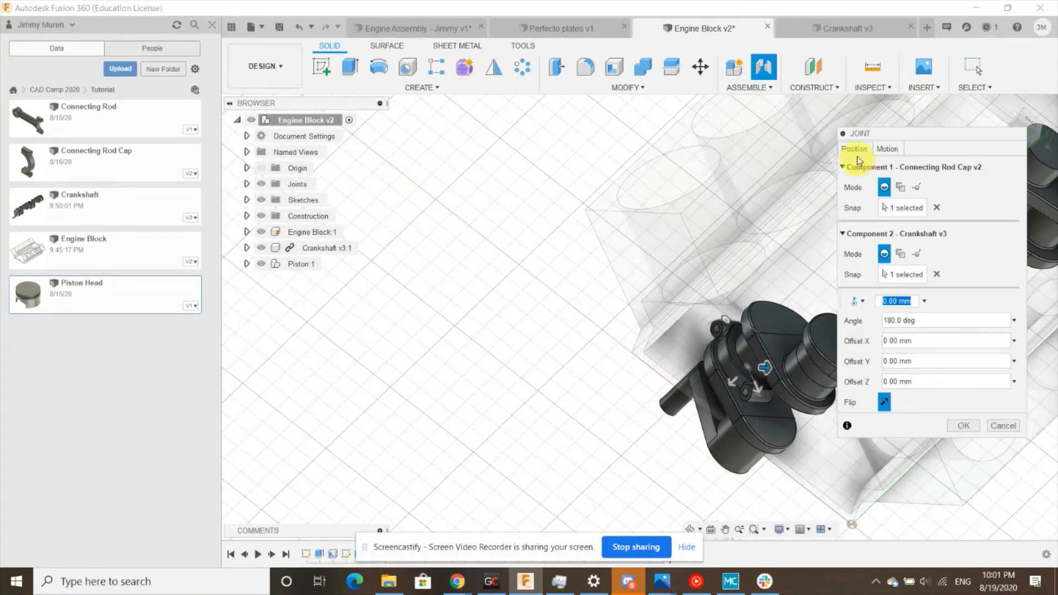
Set the cap-to-crankshaft joint's motion type to Cylindrical about the Z axis
{"action": "left_click", "coordinate": [887, 152]}
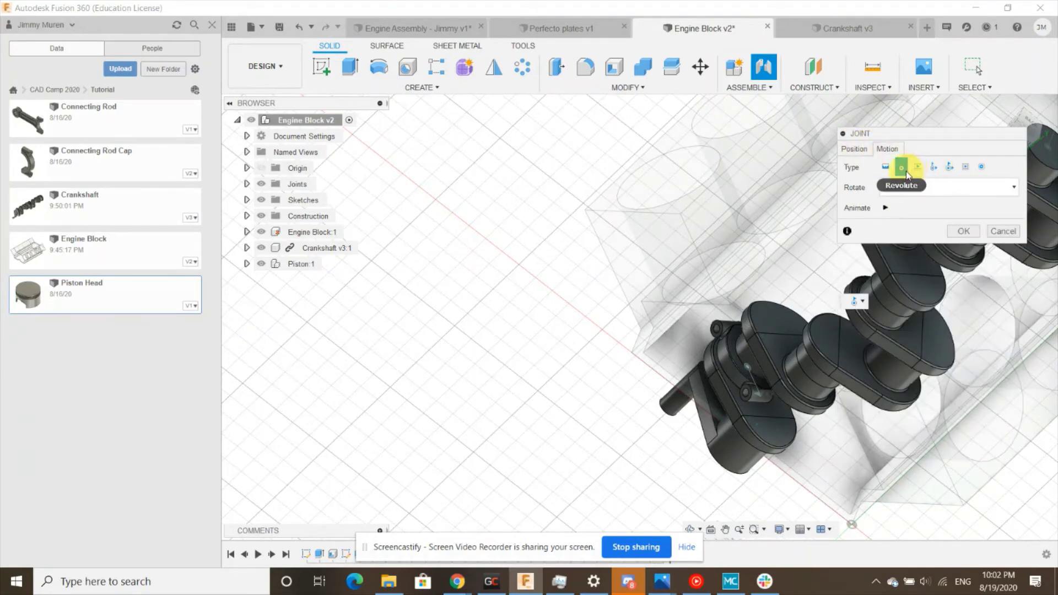
{"action": "left_click", "coordinate": [907, 172]}
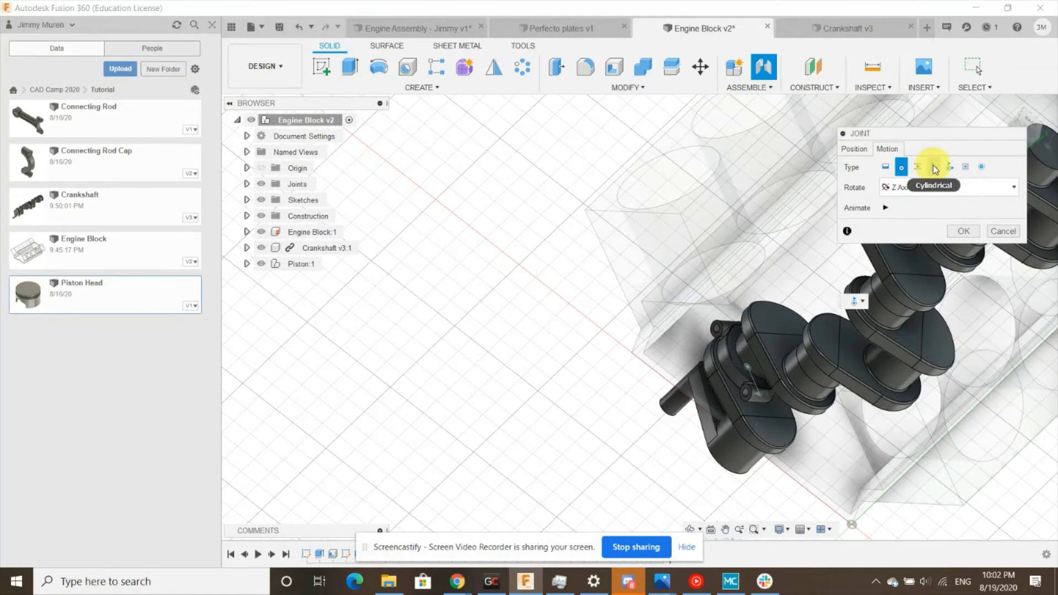
{"action": "left_click", "coordinate": [934, 167]}
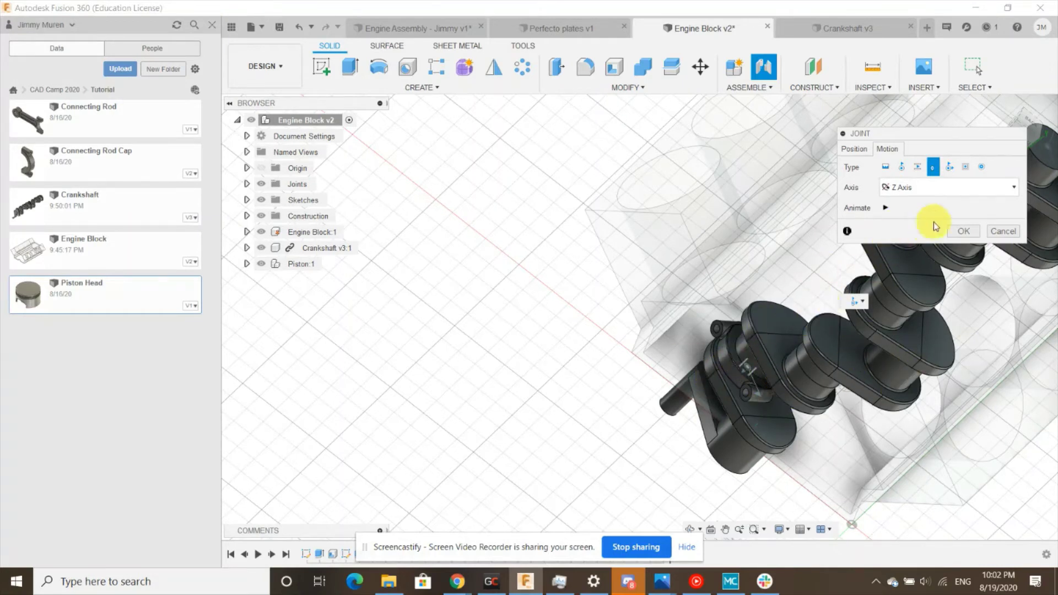
{"action": "left_click", "coordinate": [962, 231]}
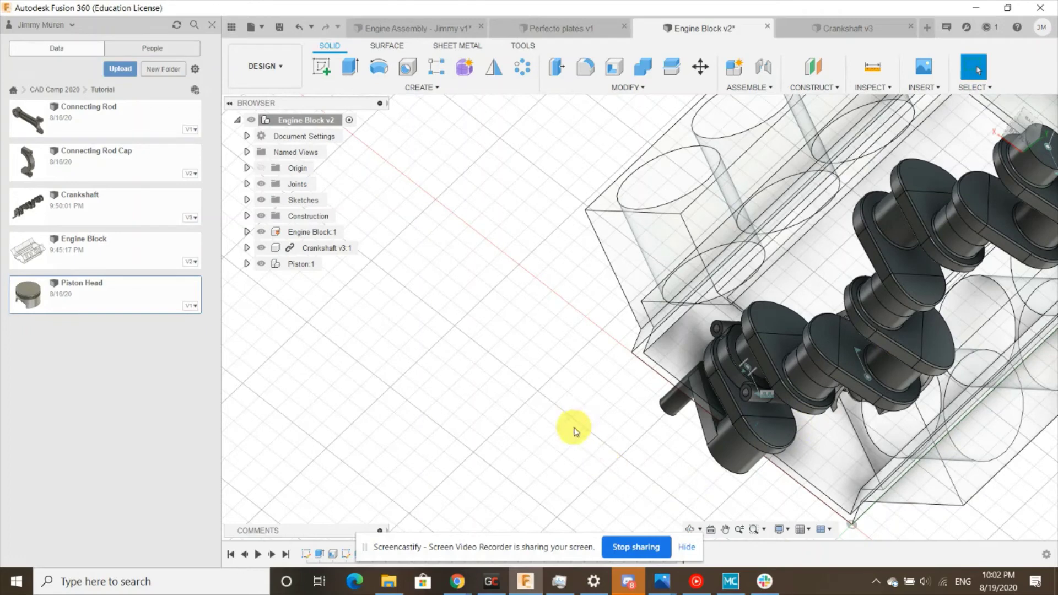
Joint the circular edge of the piston head's top face to the circular edge of the engine block's first cylinder bore
{"action": "middle_click_drag", "start_coordinate": [582, 399], "coordinate": [617, 399], "text": "shift"}
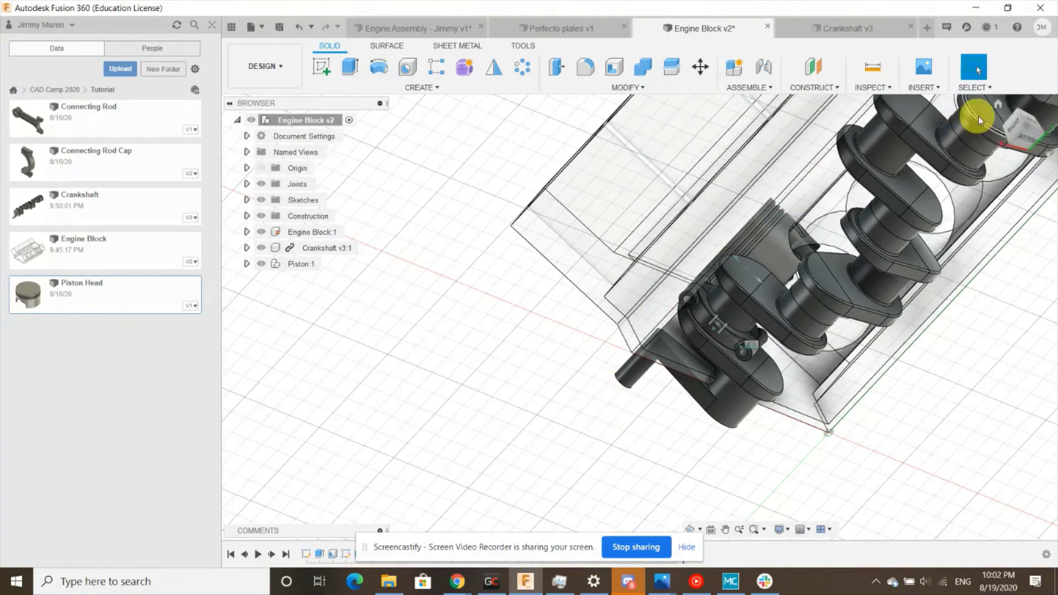
{"action": "left_click", "coordinate": [997, 105]}
{"action": "scroll", "coordinate": [827, 410], "scroll_direction": "down", "scroll_amount": 2}
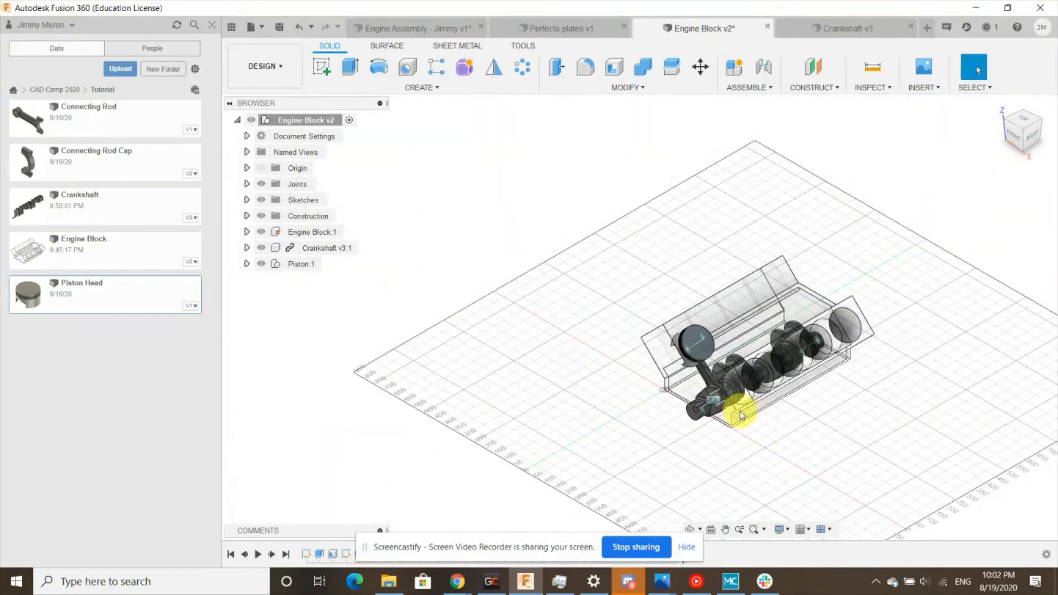
{"action": "scroll", "coordinate": [727, 433], "scroll_direction": "up", "scroll_amount": 4}
{"action": "scroll", "coordinate": [728, 433], "scroll_direction": "up", "scroll_amount": 3}
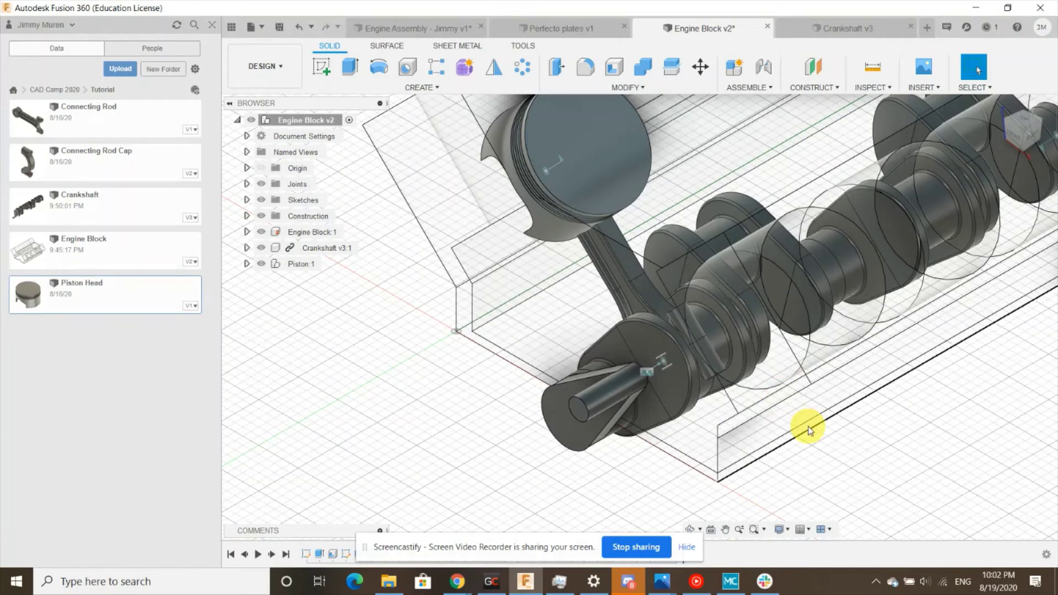
{"action": "scroll", "coordinate": [810, 431], "scroll_direction": "down", "scroll_amount": 3}
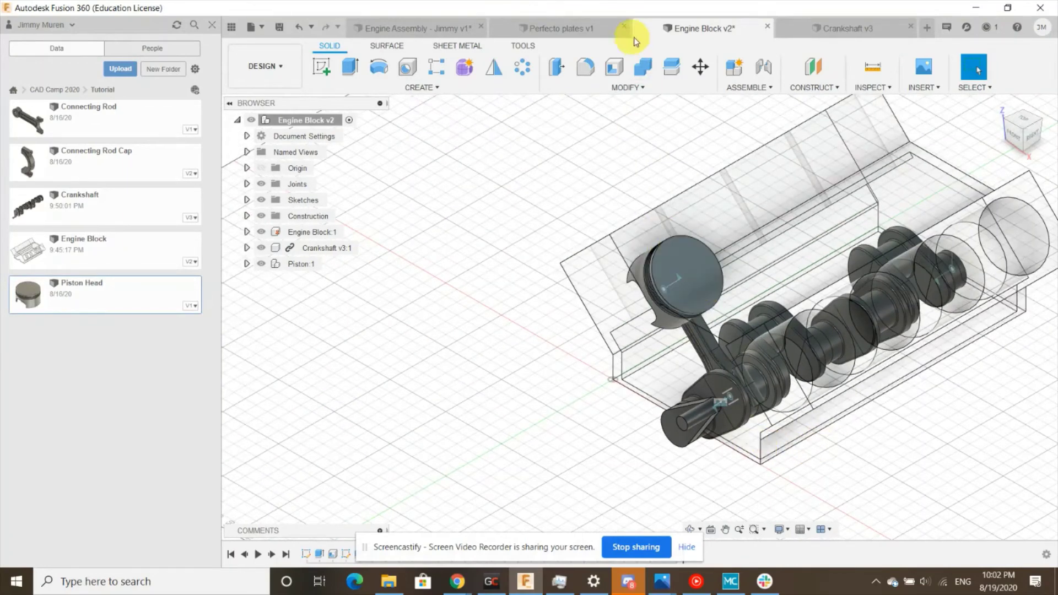
{"action": "left_click", "coordinate": [763, 68]}
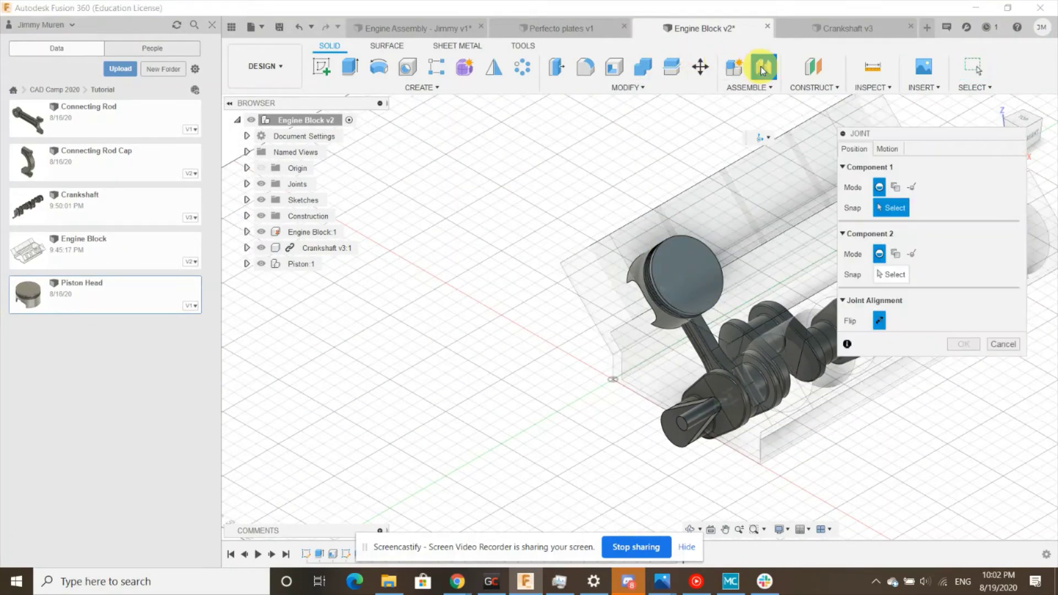
{"action": "left_click", "coordinate": [720, 274]}
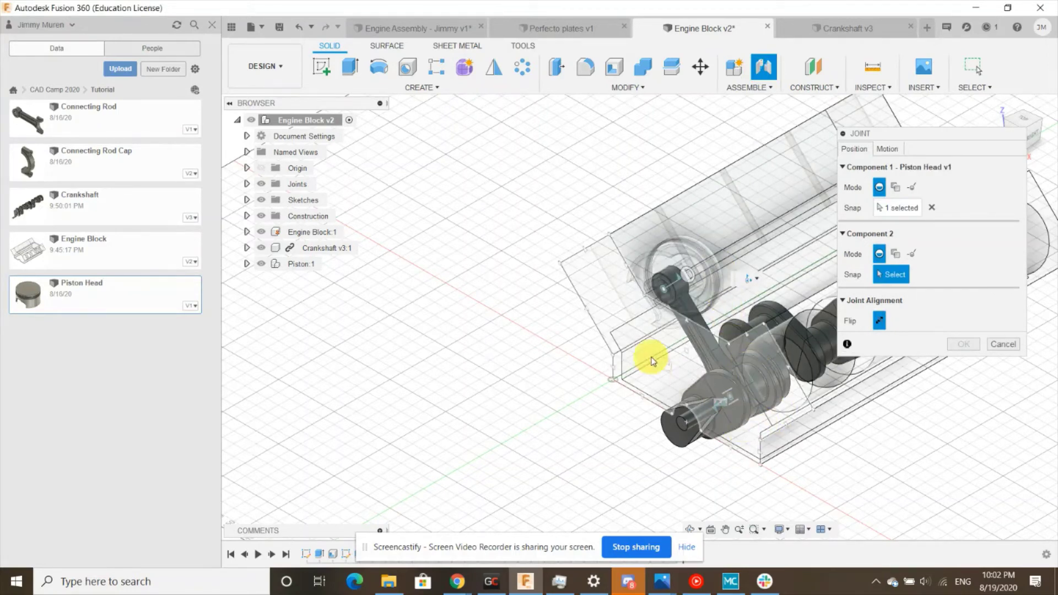
{"action": "middle_click_drag", "start_coordinate": [624, 369], "coordinate": [704, 378], "text": "shift"}
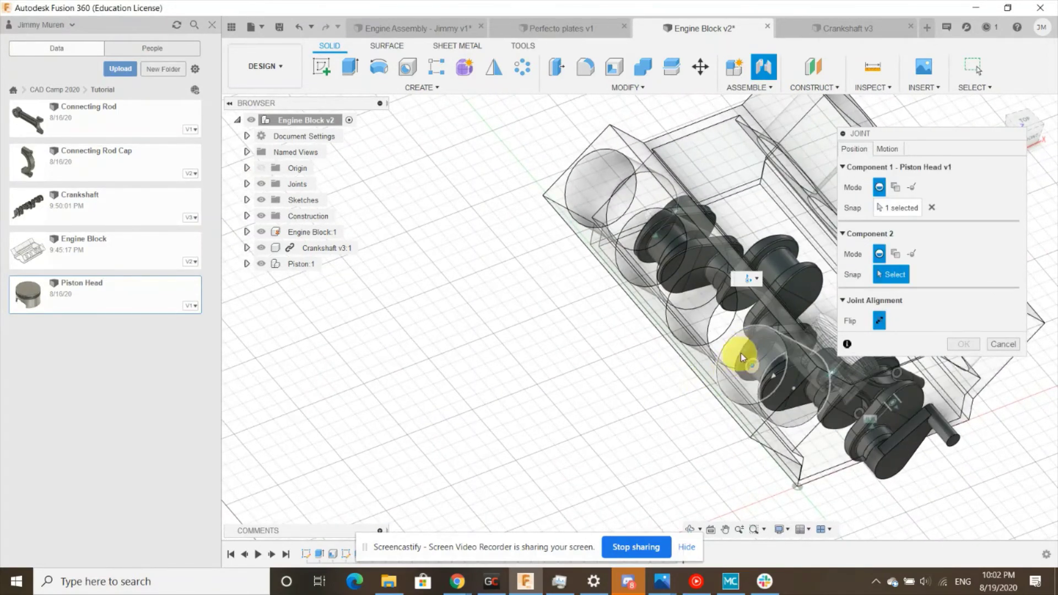
{"action": "left_click", "coordinate": [769, 329]}
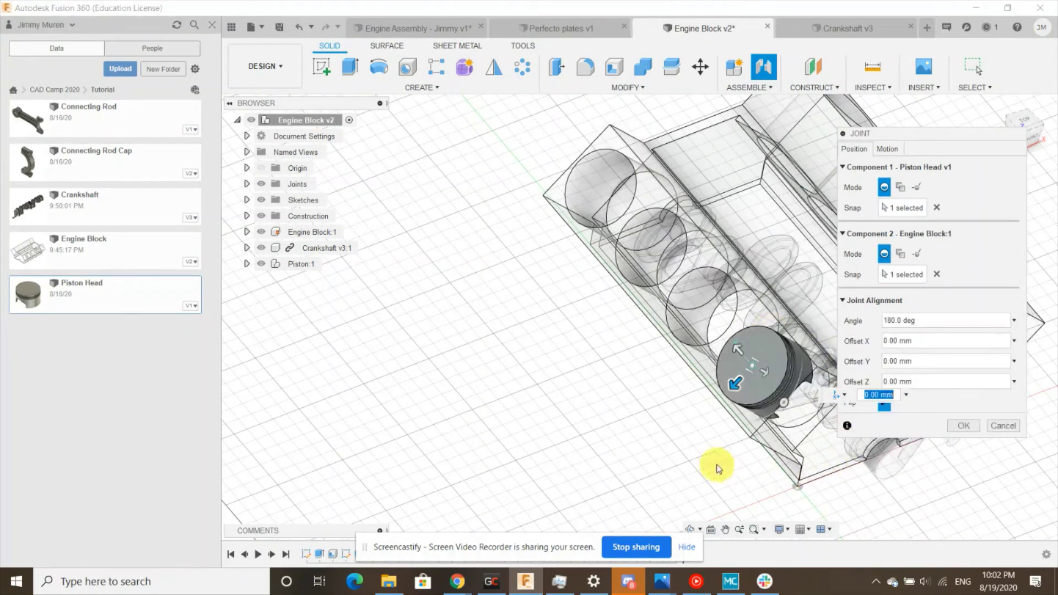
{"action": "scroll", "coordinate": [515, 422], "scroll_direction": "down", "scroll_amount": 3}
{"action": "scroll", "coordinate": [716, 408], "scroll_direction": "up", "scroll_amount": 3}
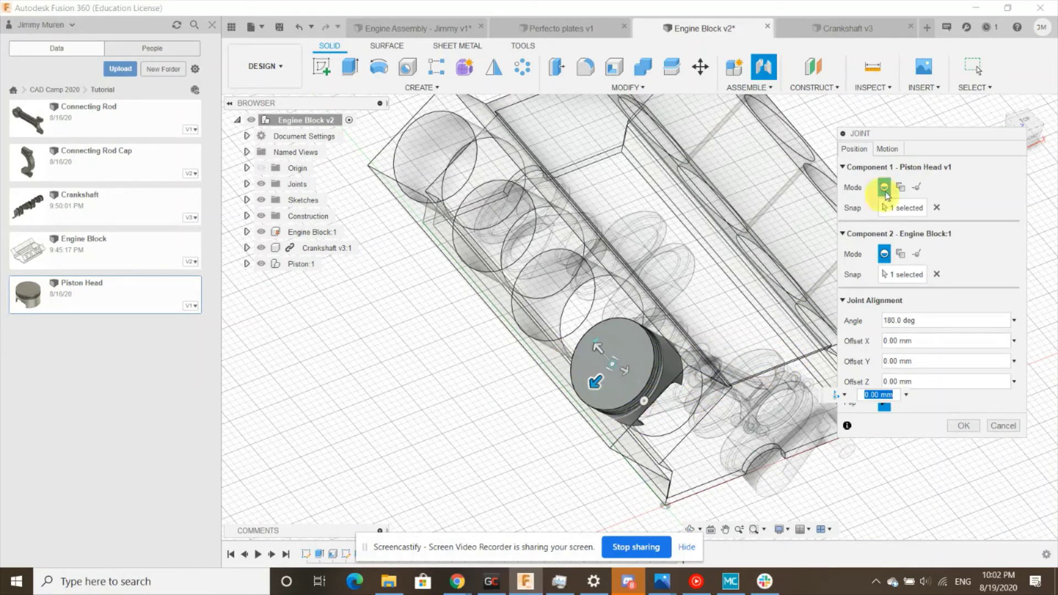
Set the motion type of the joint between piston head and cylinder bore to Slider
{"action": "left_click", "coordinate": [889, 149]}
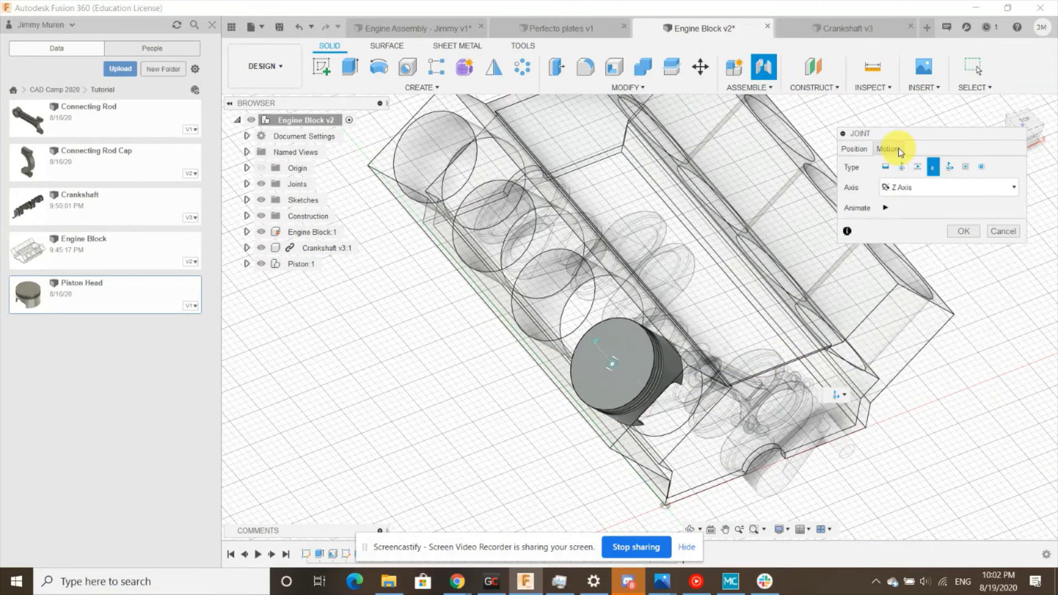
{"action": "left_click", "coordinate": [918, 168]}
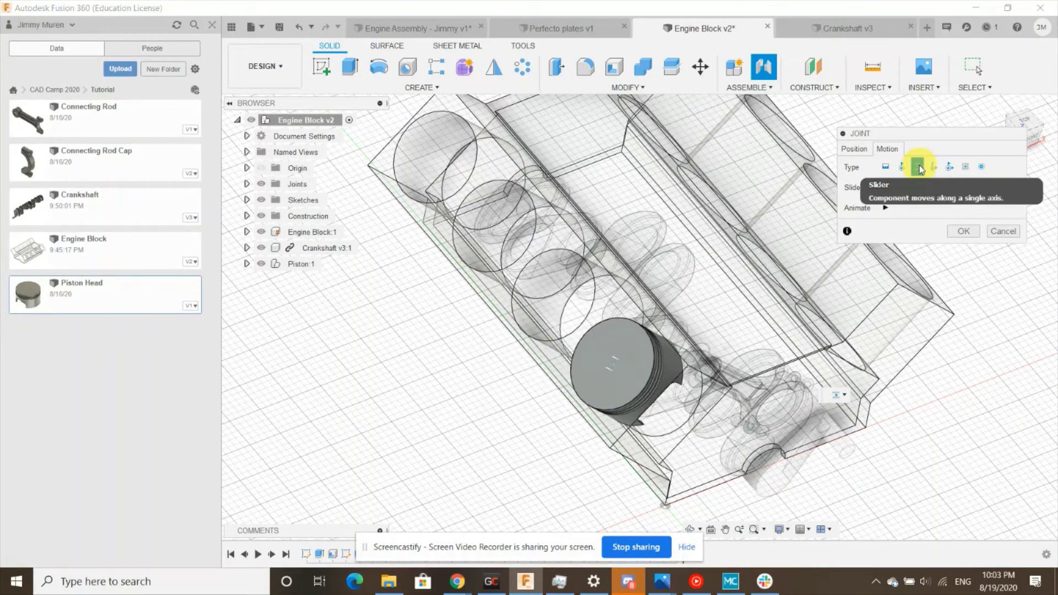
{"action": "left_click", "coordinate": [963, 231]}
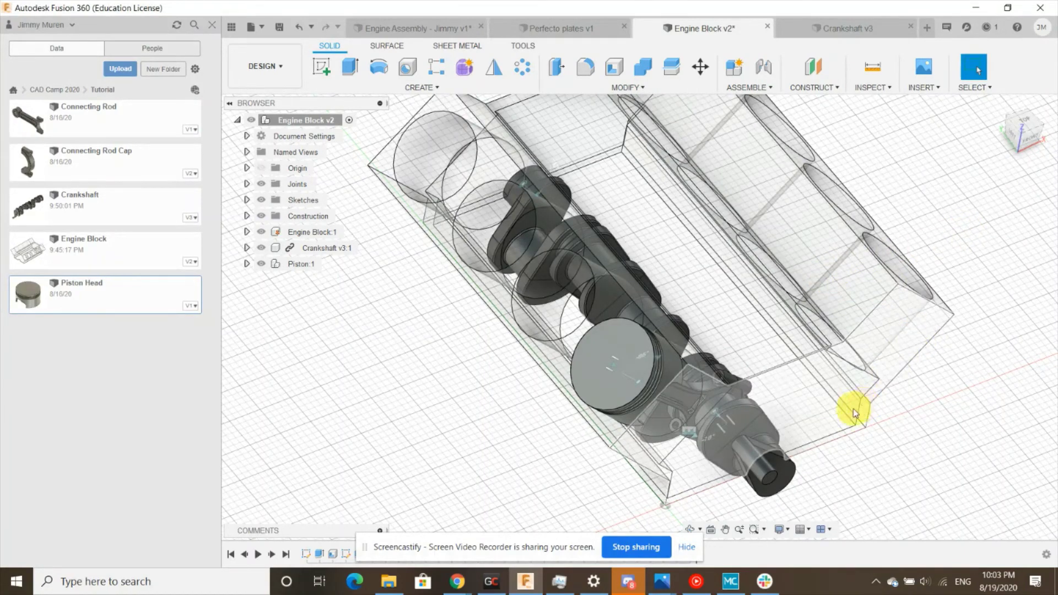
Rotate the crankshaft by its end handle to check how the piston travels in the cylinder
{"action": "middle_click_drag", "start_coordinate": [853, 406], "coordinate": [789, 404], "text": "shift"}
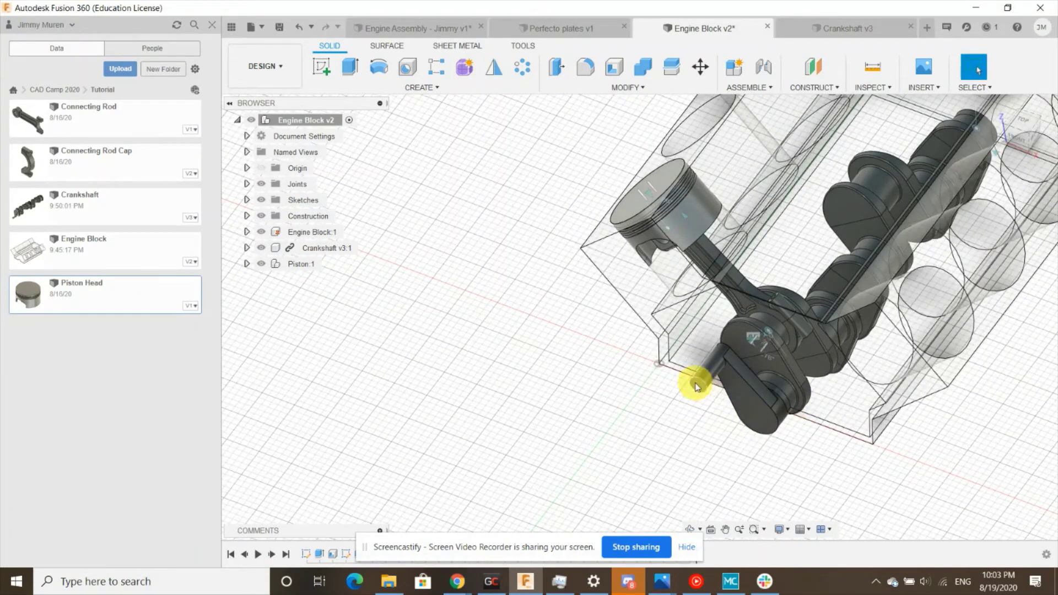
{"action": "left_click_drag", "start_coordinate": [694, 384], "coordinate": [634, 532]}
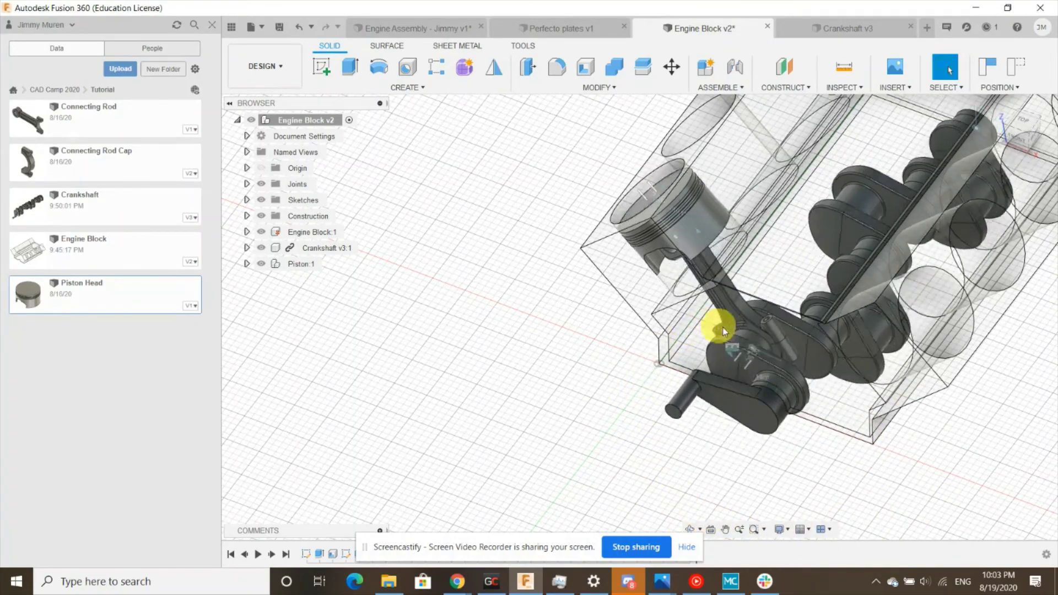
{"action": "left_click_drag", "start_coordinate": [779, 378], "coordinate": [661, 377]}
{"action": "scroll", "coordinate": [523, 382], "scroll_direction": "down", "scroll_amount": 4}
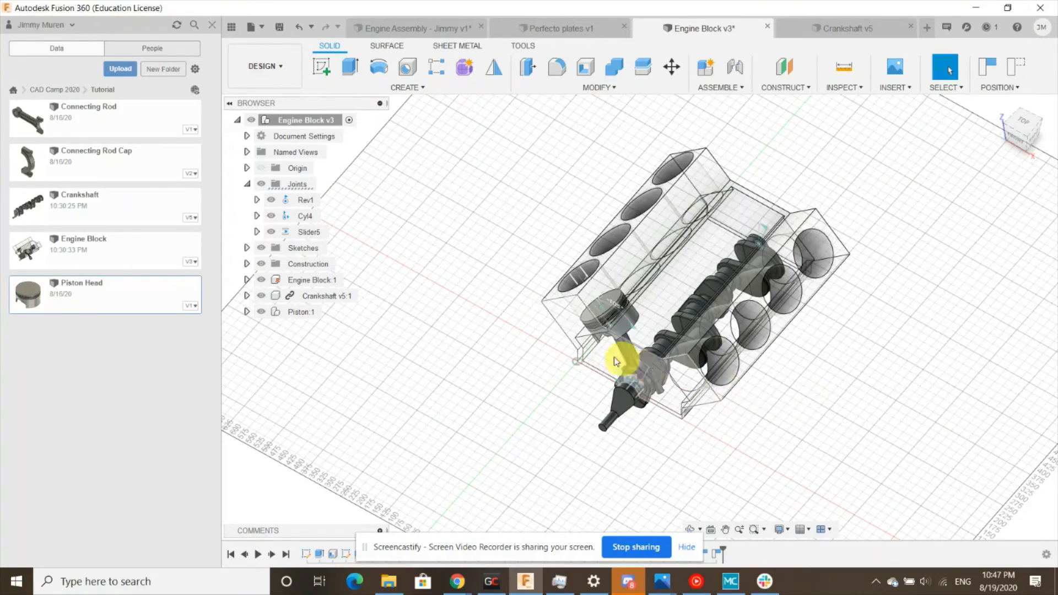
Paste a copy of the Piston component, continuing in the previous position, and move it -375 mm along Y out of the engine block
{"action": "right_click", "coordinate": [300, 315]}
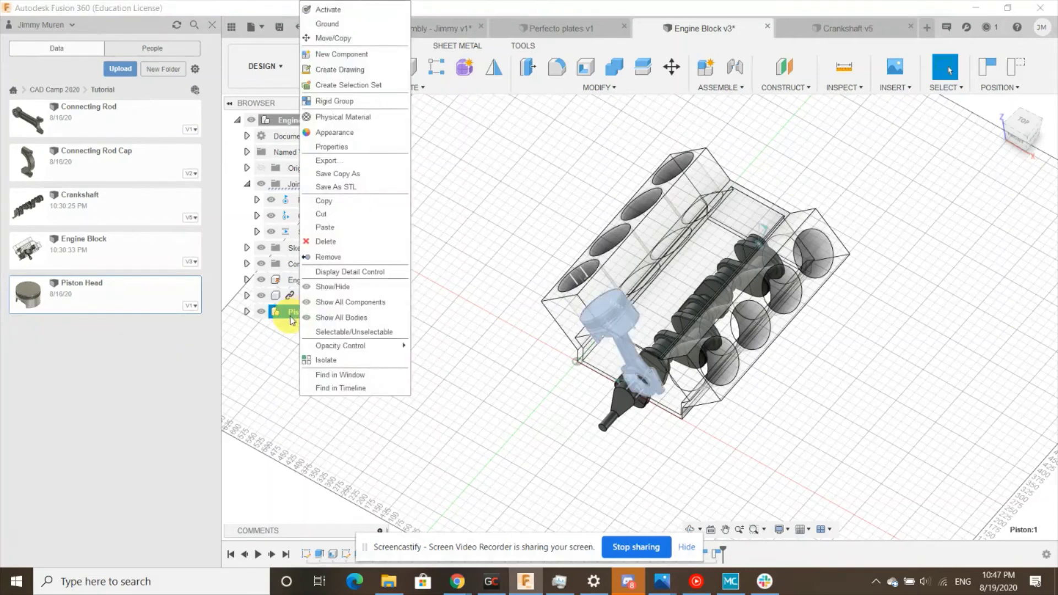
{"action": "left_click", "coordinate": [339, 201]}
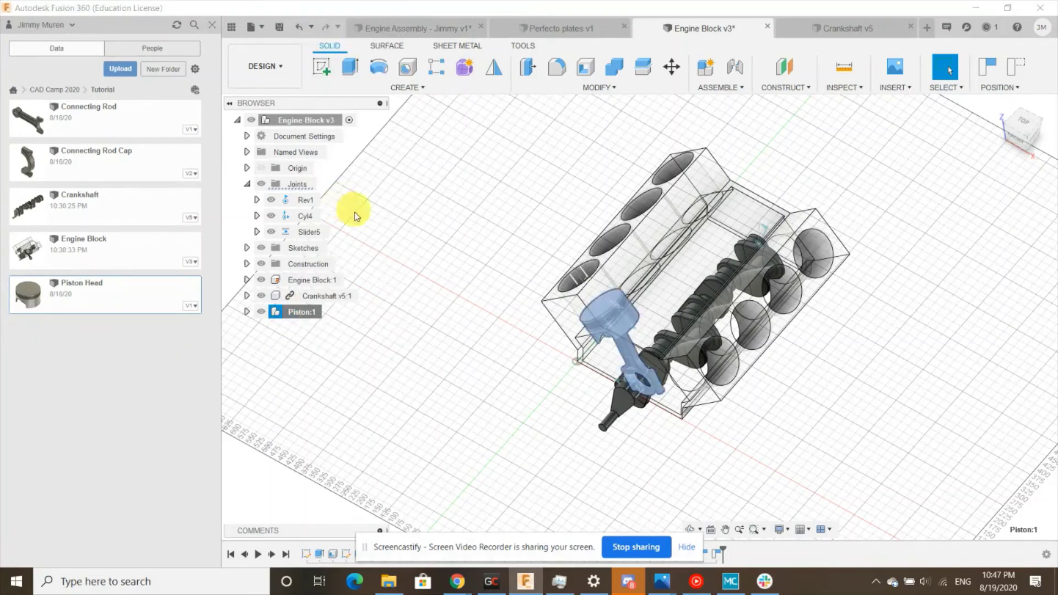
{"action": "right_click", "coordinate": [496, 357]}
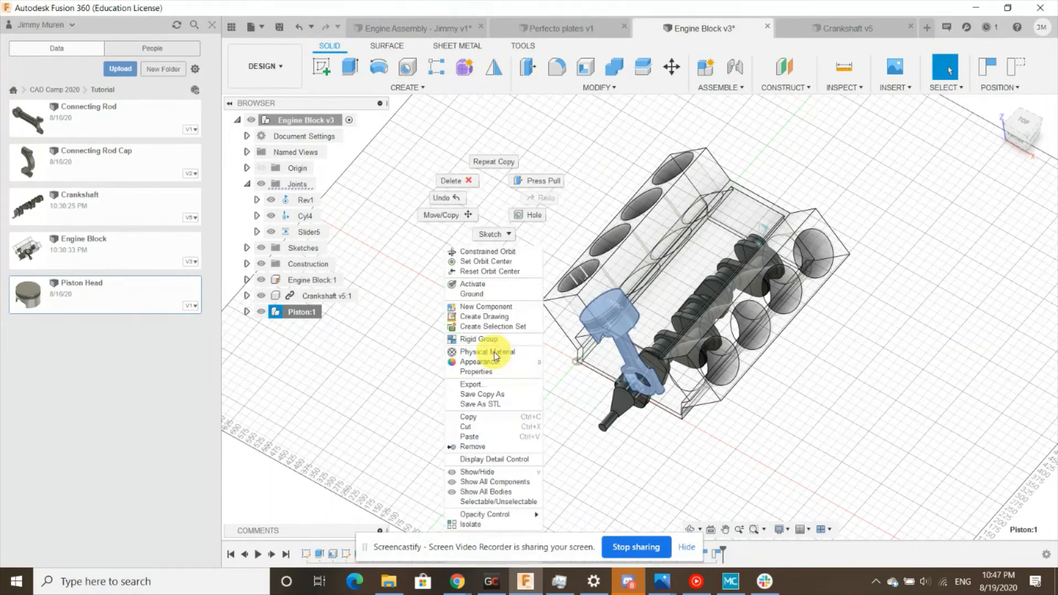
{"action": "left_click", "coordinate": [495, 437]}
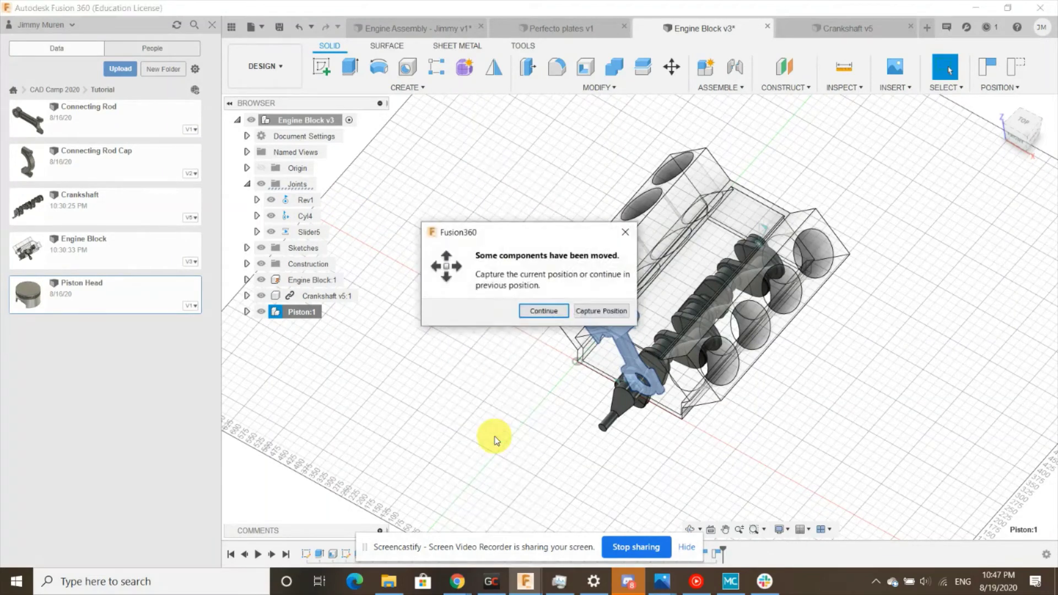
{"action": "left_click", "coordinate": [543, 311]}
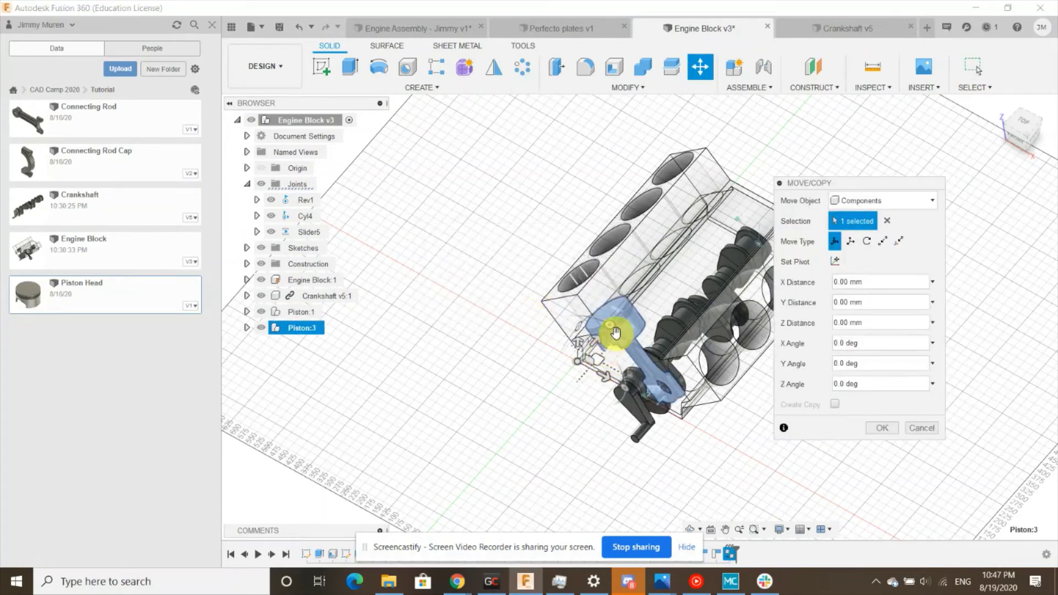
{"action": "left_click_drag", "start_coordinate": [621, 333], "coordinate": [518, 427]}
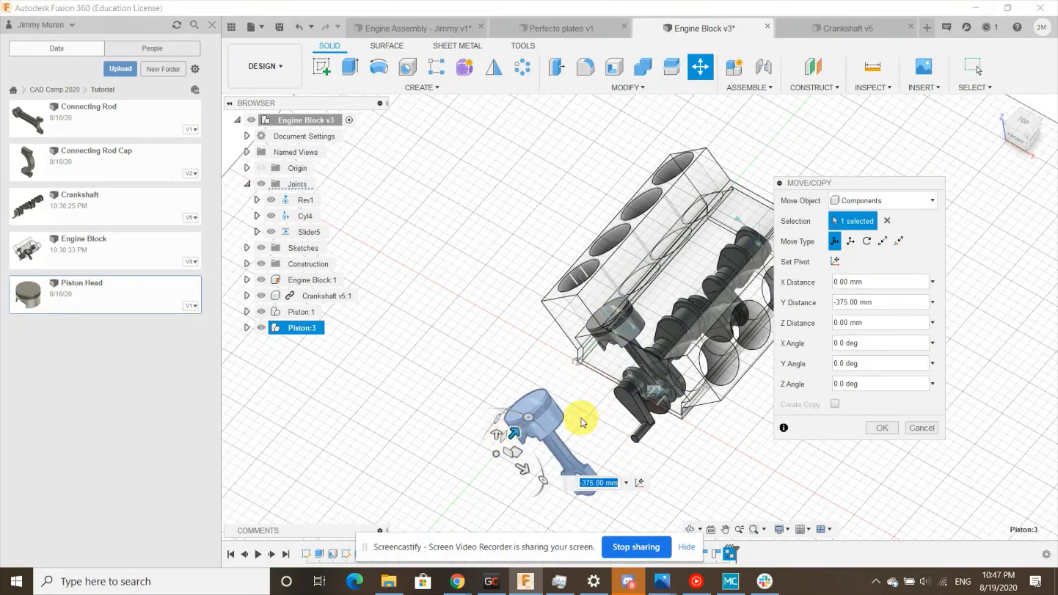
{"action": "left_click", "coordinate": [883, 428]}
Joint the copied piston's connecting rod bore to the crankshaft's first crankpin beside the existing rod, with Cylindrical motion
{"action": "scroll", "coordinate": [655, 484], "scroll_direction": "down", "scroll_amount": 5}
{"action": "scroll", "coordinate": [670, 175], "scroll_direction": "up", "scroll_amount": 8}
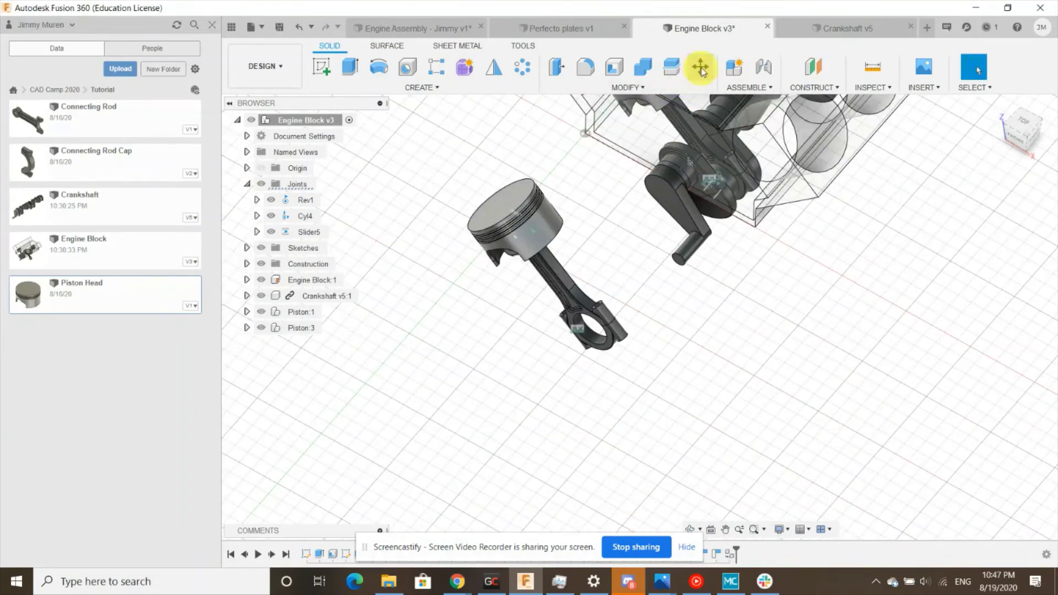
{"action": "left_click", "coordinate": [763, 68]}
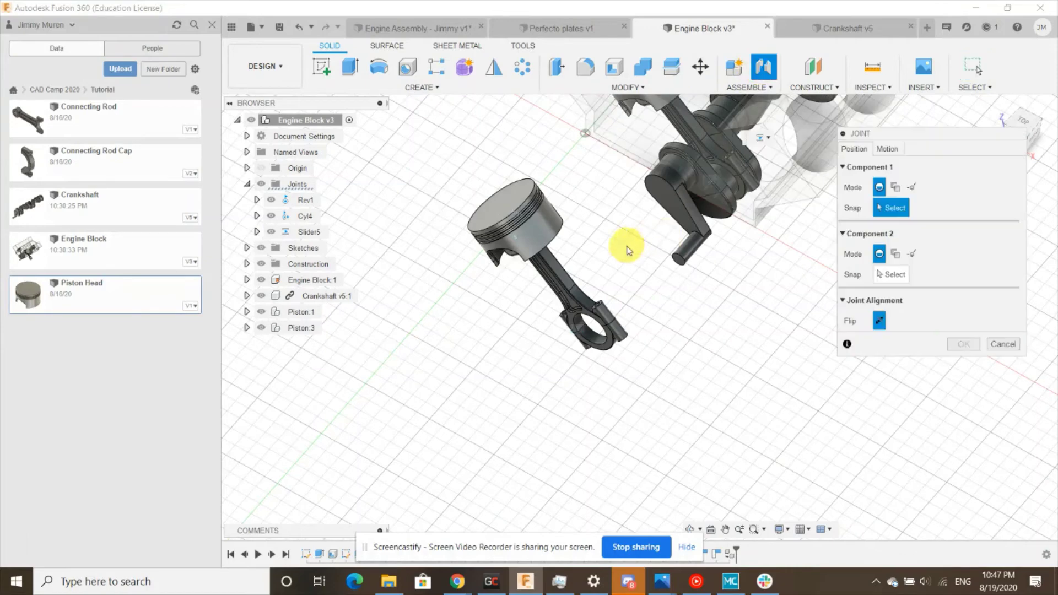
{"action": "scroll", "coordinate": [600, 314], "scroll_direction": "up", "scroll_amount": 2}
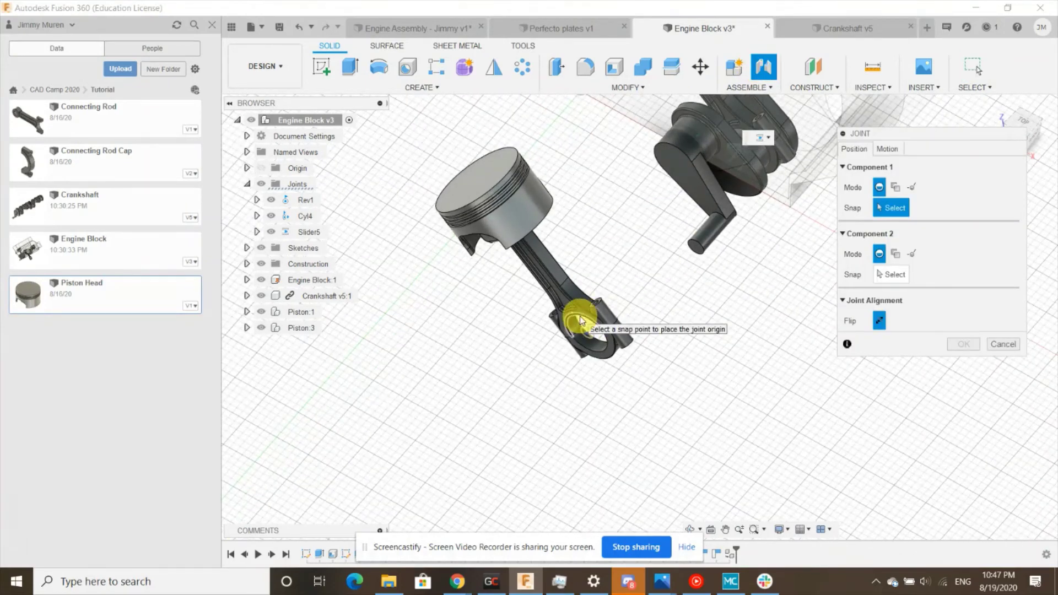
{"action": "left_click", "coordinate": [579, 320]}
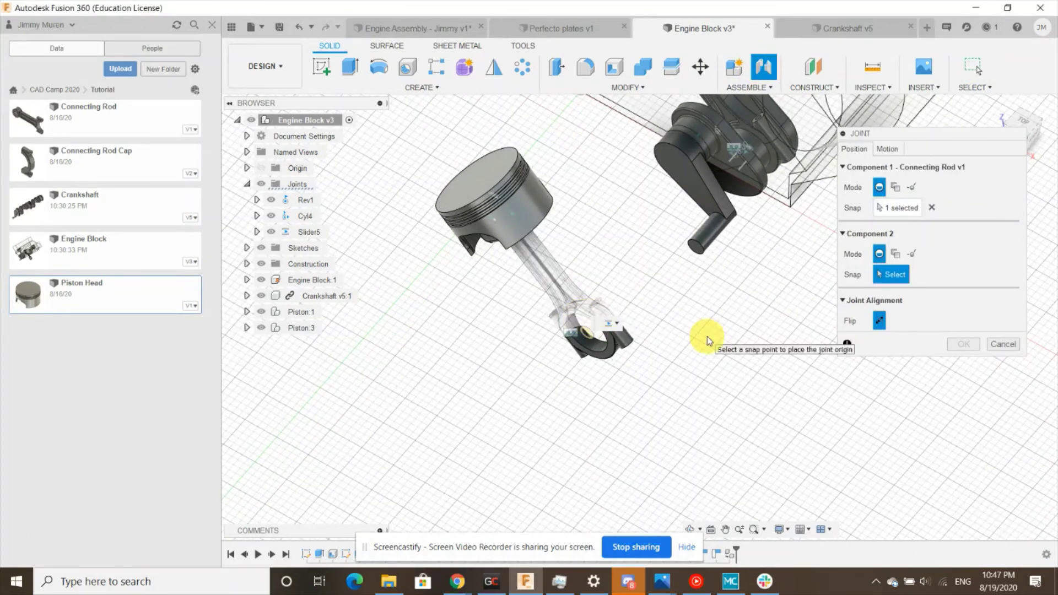
{"action": "scroll", "coordinate": [528, 358], "scroll_direction": "down", "scroll_amount": 4}
{"action": "middle_click_drag", "start_coordinate": [779, 267], "coordinate": [772, 356], "text": "shift"}
{"action": "scroll", "coordinate": [711, 338], "scroll_direction": "up", "scroll_amount": 5}
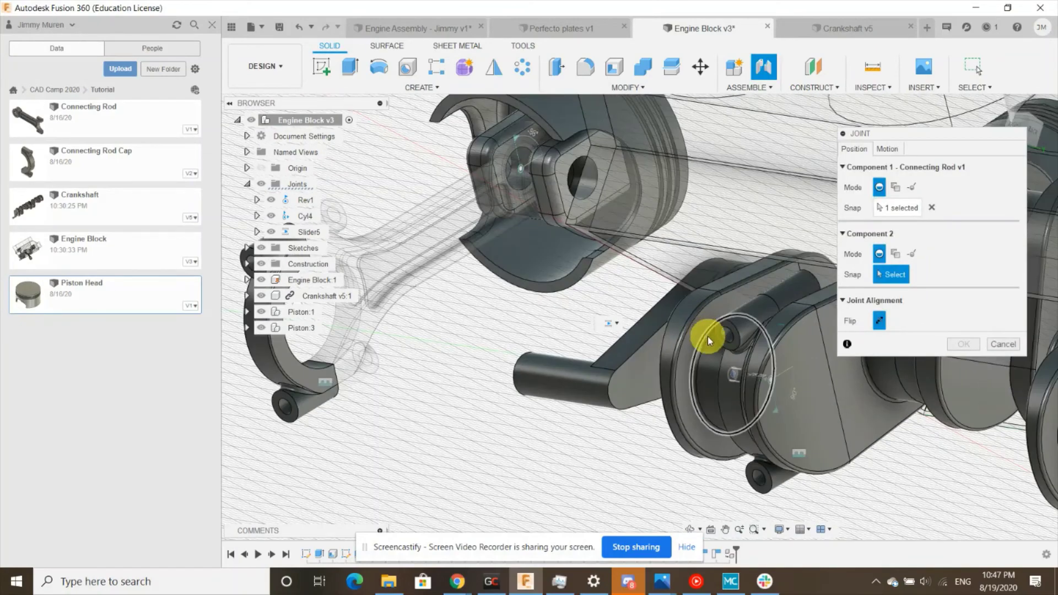
{"action": "left_click", "coordinate": [708, 336]}
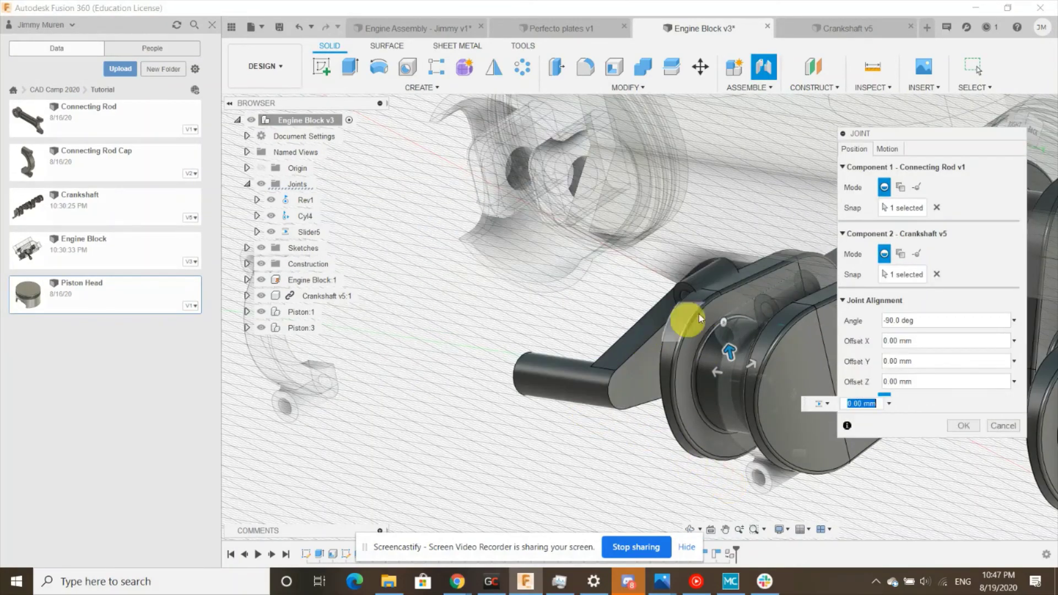
{"action": "left_click", "coordinate": [888, 150]}
{"action": "left_click", "coordinate": [963, 231]}
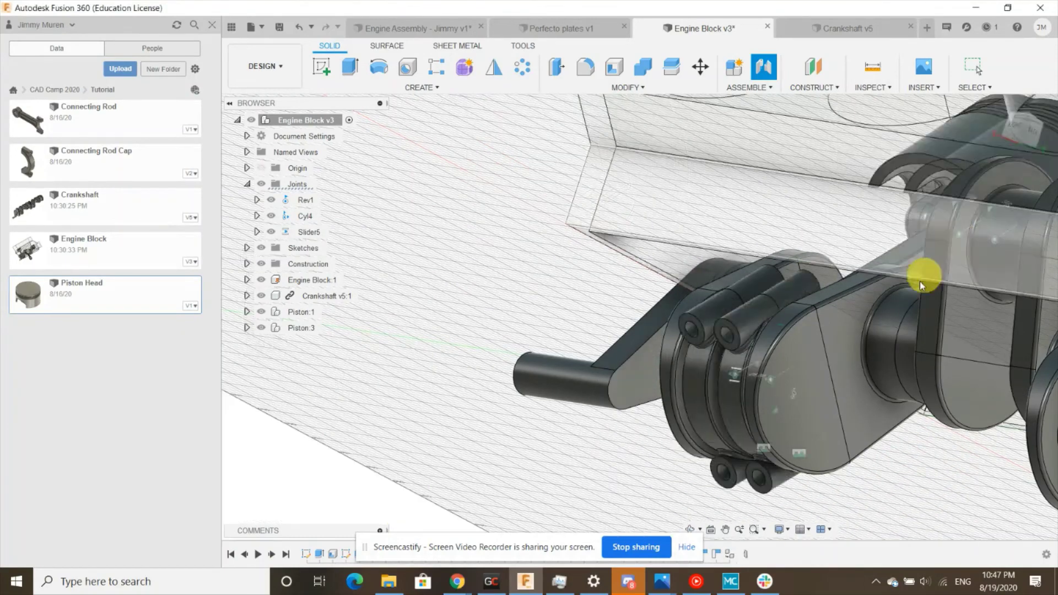
Joint the top face of the copied piston head to the first cylinder bore in the engine block's opposite bank
{"action": "middle_click_drag", "start_coordinate": [567, 265], "coordinate": [696, 298], "text": "shift"}
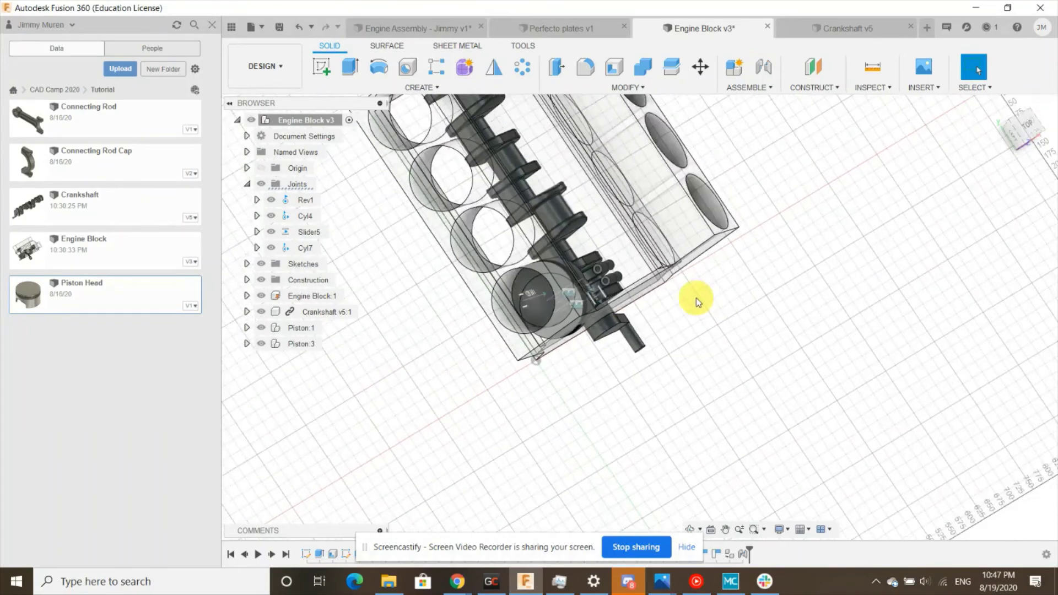
{"action": "middle_click_drag", "start_coordinate": [547, 319], "coordinate": [620, 143], "text": "shift"}
{"action": "left_click", "coordinate": [764, 67]}
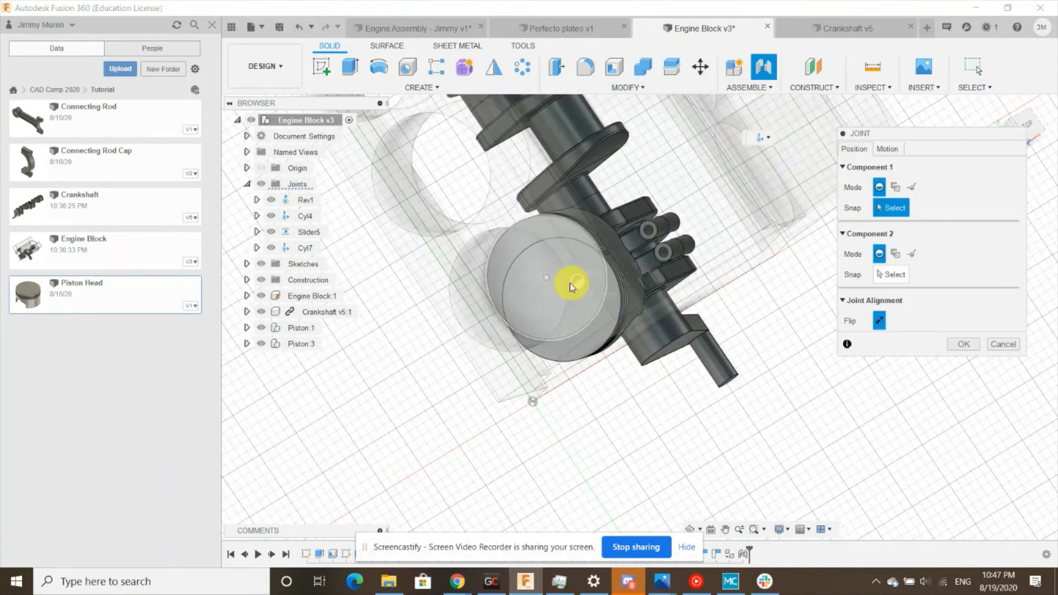
{"action": "left_click", "coordinate": [544, 307]}
{"action": "middle_click_drag", "start_coordinate": [737, 354], "coordinate": [529, 371], "text": "shift"}
{"action": "left_click", "coordinate": [652, 240]}
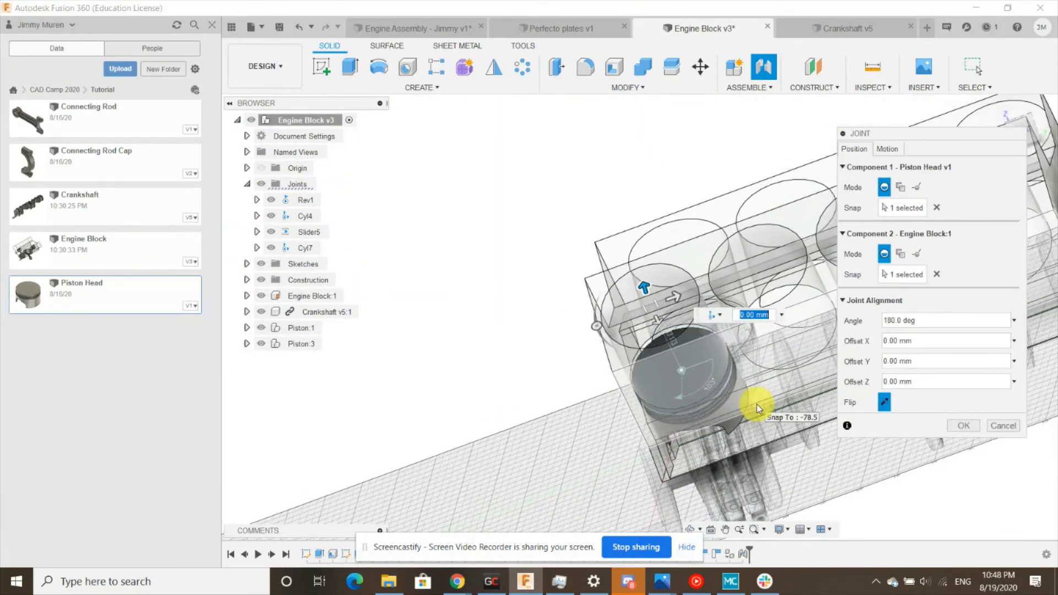
{"action": "middle_click_drag", "start_coordinate": [756, 405], "coordinate": [789, 451], "text": "shift"}
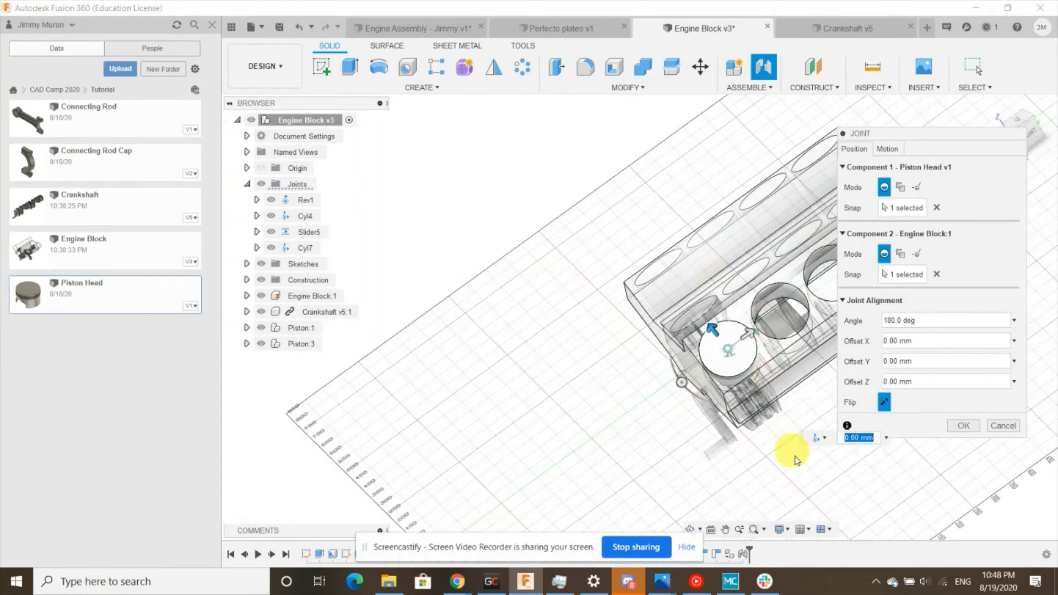
Set the motion type of the second piston head's cylinder joint to Slider and create the joint
{"action": "left_click", "coordinate": [888, 149]}
{"action": "left_click", "coordinate": [917, 168]}
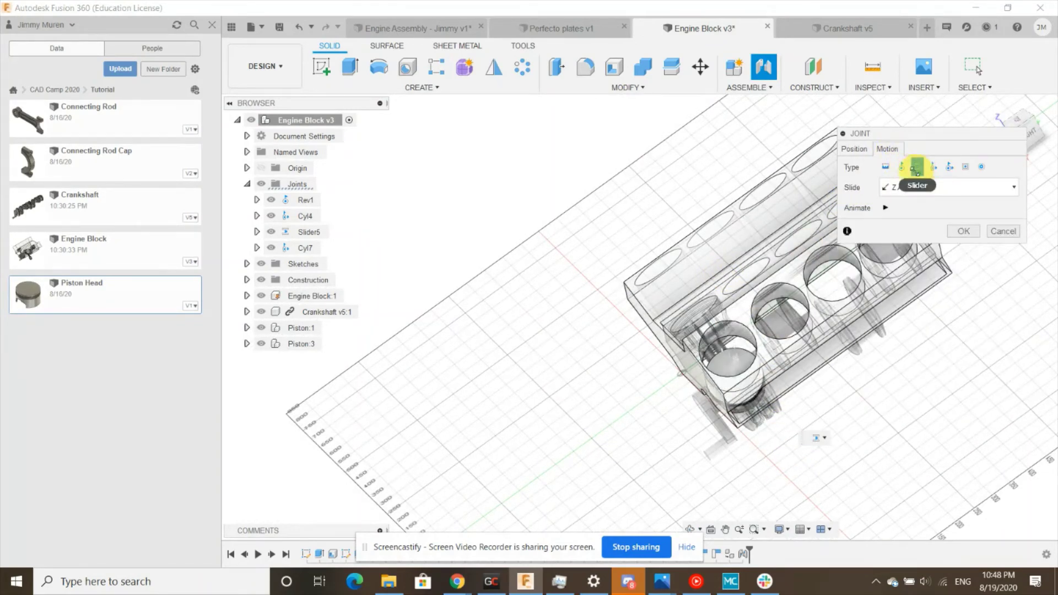
{"action": "left_click", "coordinate": [855, 150]}
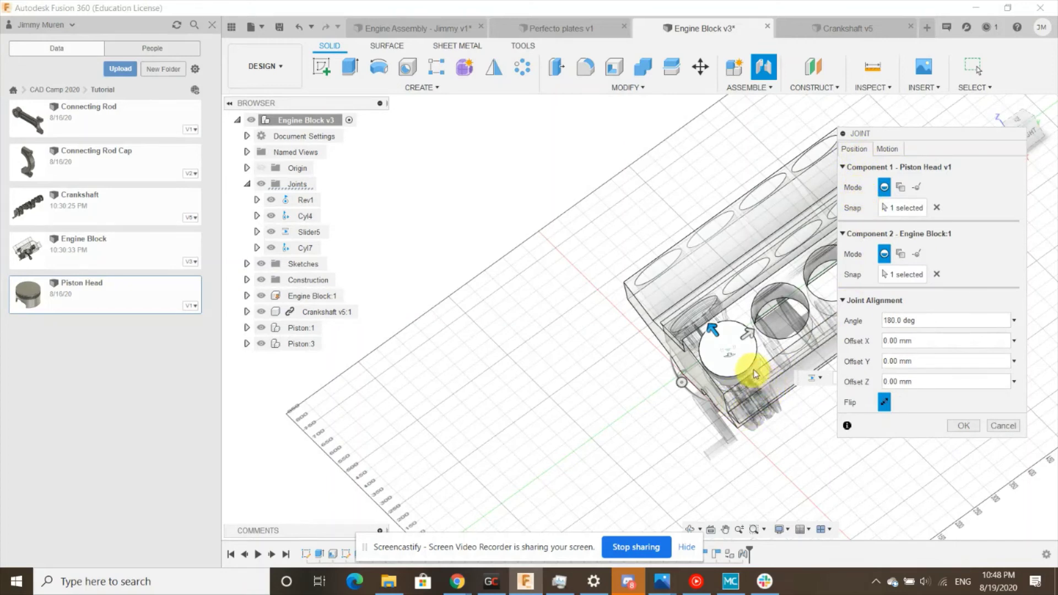
{"action": "left_click", "coordinate": [886, 404]}
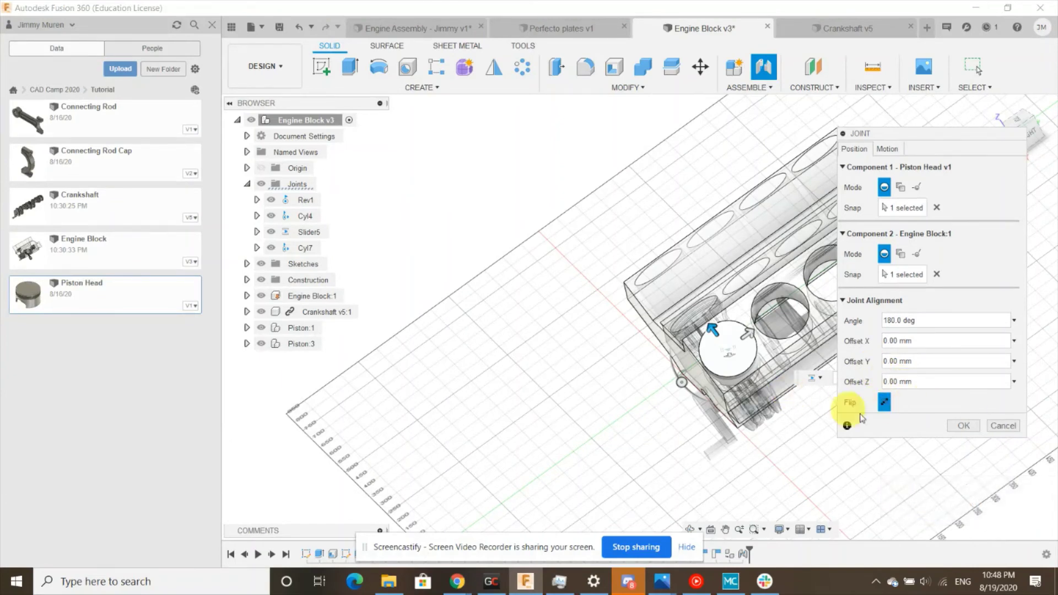
{"action": "left_click", "coordinate": [966, 427]}
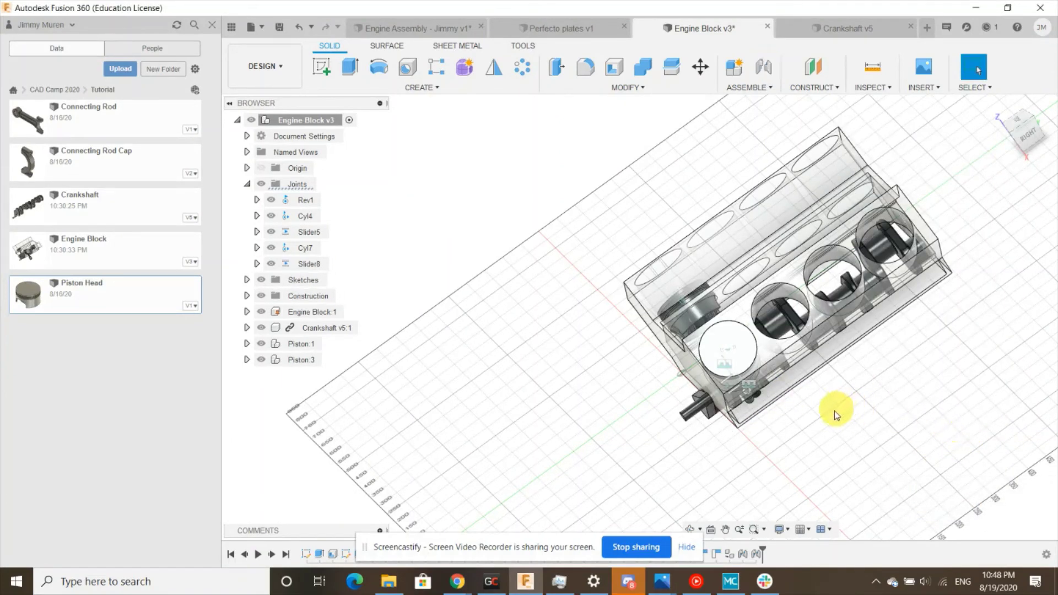
Rotate the crankshaft to check how both jointed pistons travel in their opposing cylinders
{"action": "middle_click_drag", "start_coordinate": [755, 437], "coordinate": [800, 419], "text": "shift"}
{"action": "left_click_drag", "start_coordinate": [782, 402], "coordinate": [693, 410]}
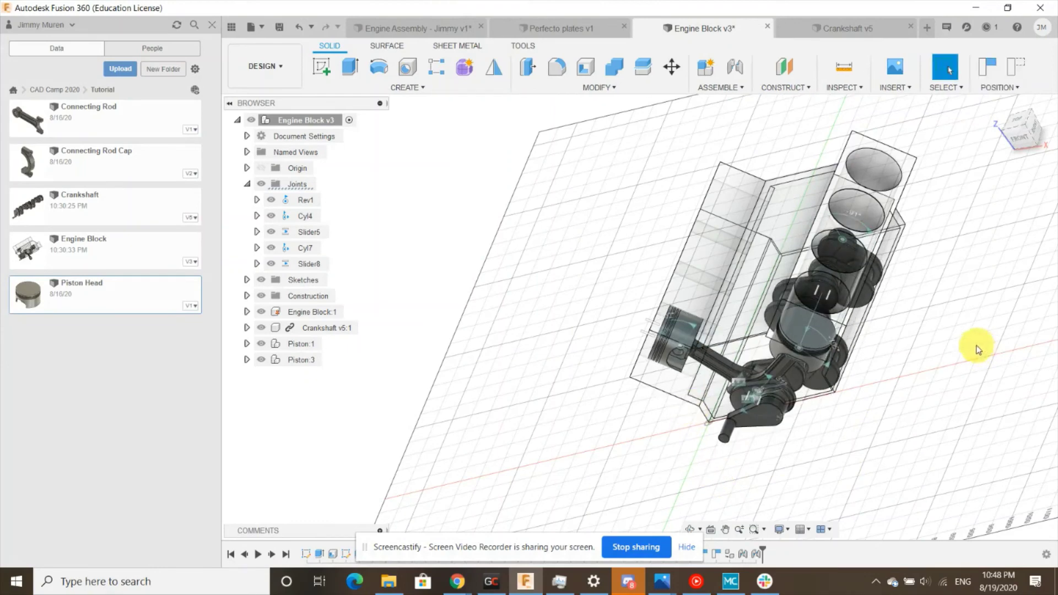
{"action": "middle_click_drag", "start_coordinate": [961, 316], "coordinate": [937, 340], "text": "shift"}
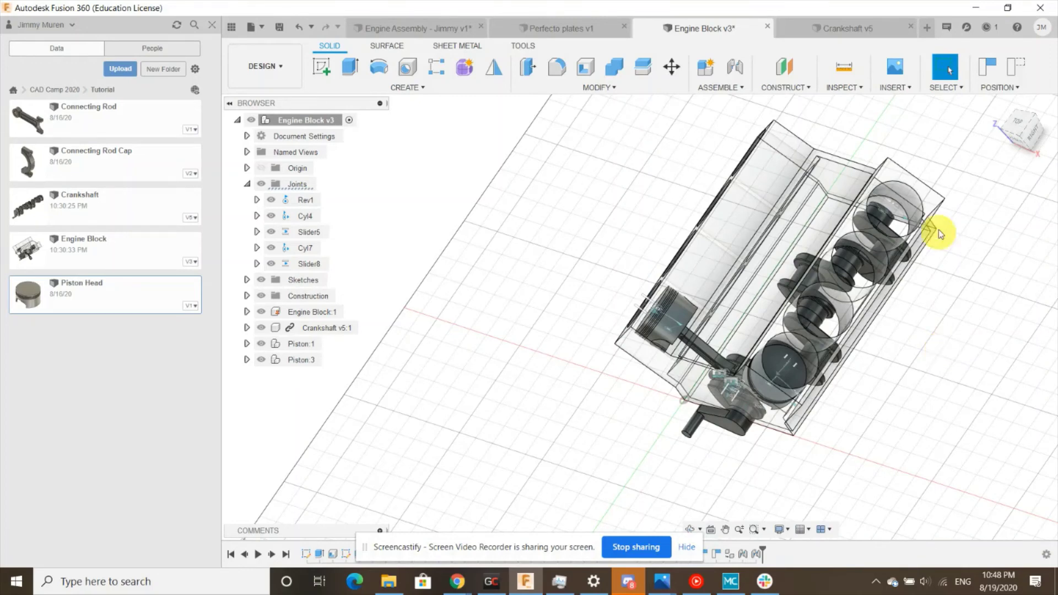
Turn the crankshaft of the full engine assembly to test its pistons, and save the design with the version description "User Saved"
{"action": "left_click", "coordinate": [1000, 102]}
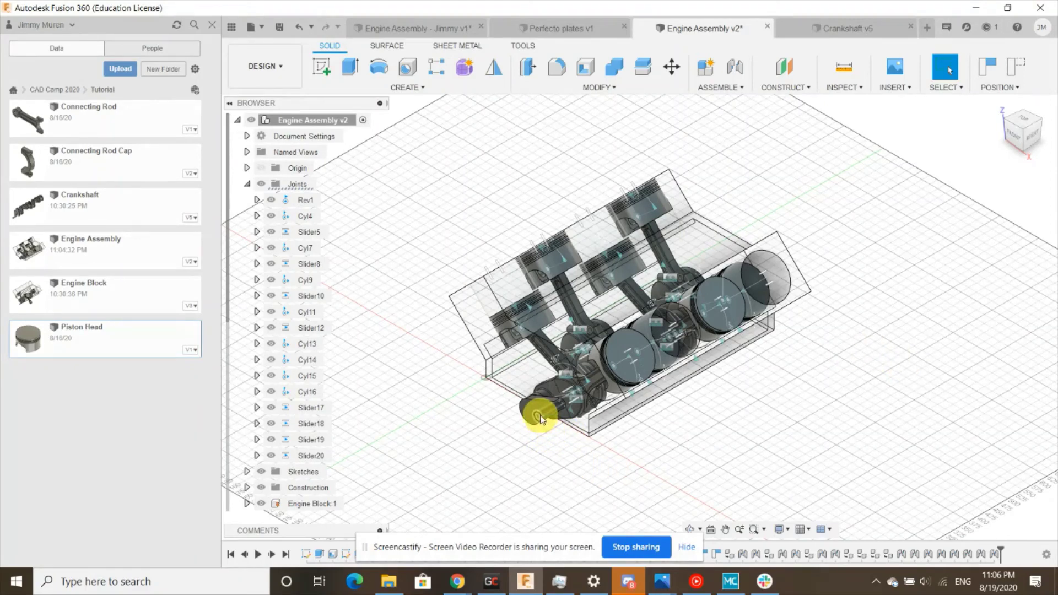
{"action": "left_click_drag", "start_coordinate": [541, 419], "coordinate": [432, 523]}
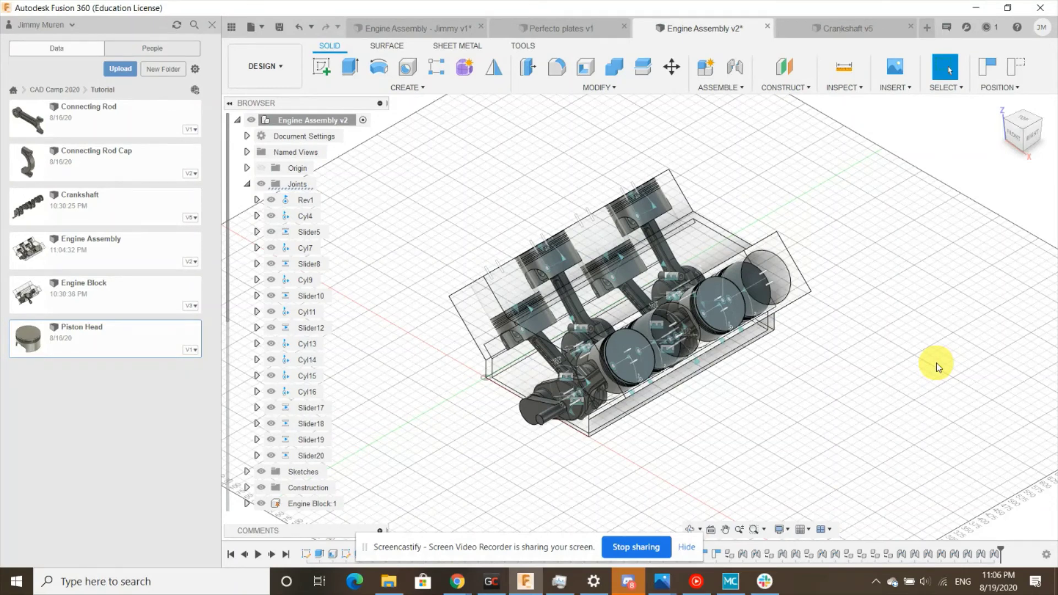
{"action": "key", "text": "ctrl+s"}
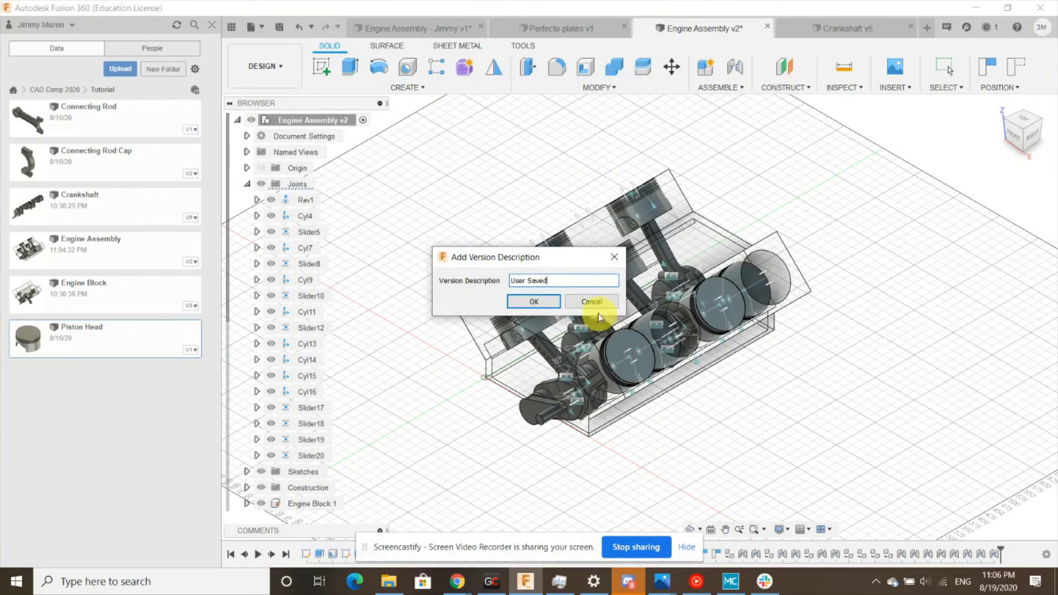
{"action": "left_click", "coordinate": [534, 301]}
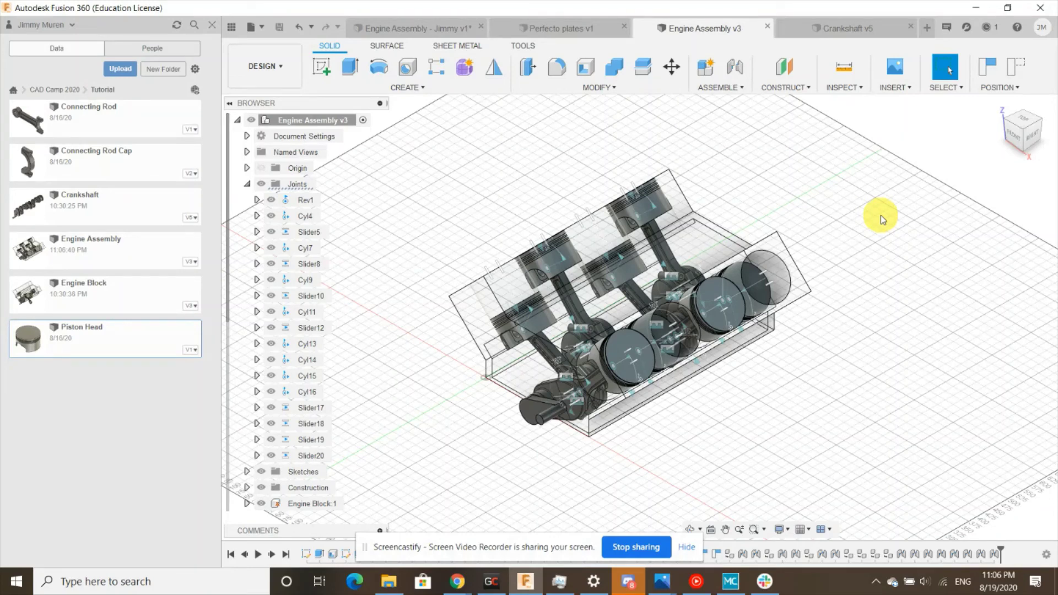
Try the dark metal appearance on the engine block and restore the clear transparent appearance from the design's own appearances
{"action": "left_click", "coordinate": [624, 89]}
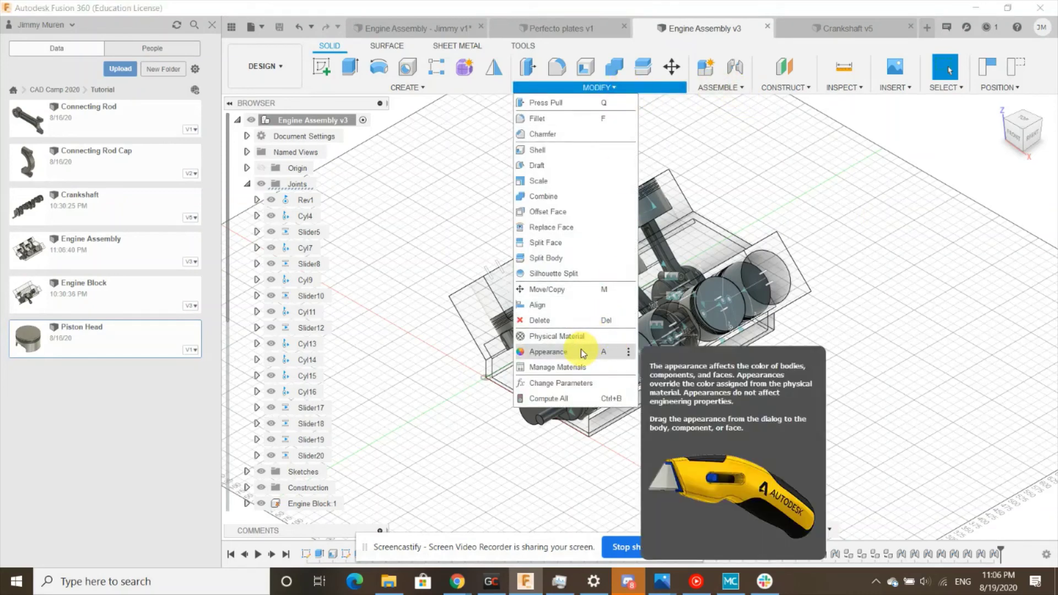
{"action": "left_click", "coordinate": [581, 351]}
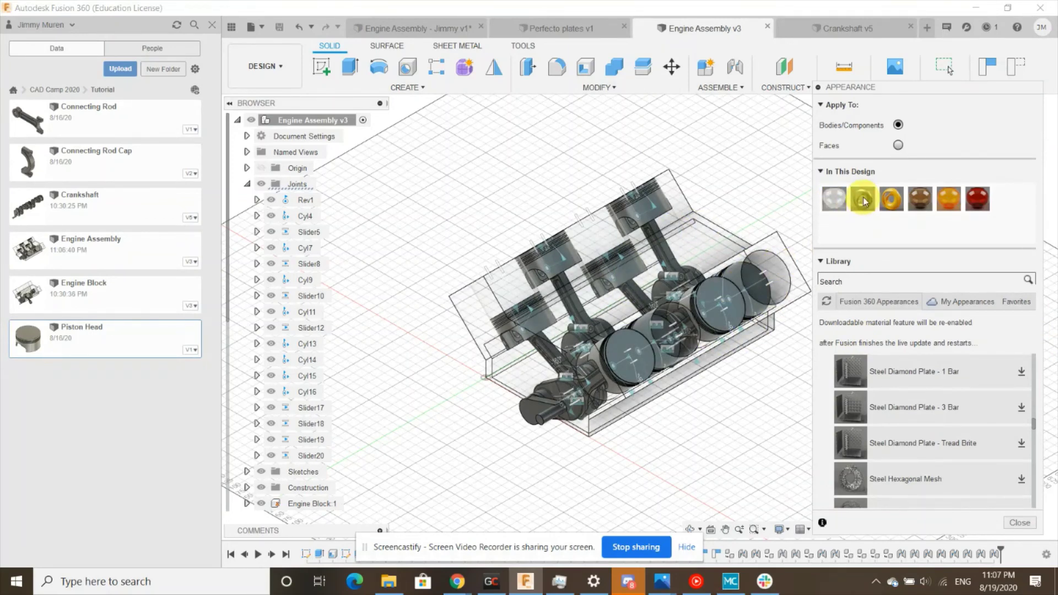
{"action": "left_click_drag", "start_coordinate": [864, 201], "coordinate": [781, 257]}
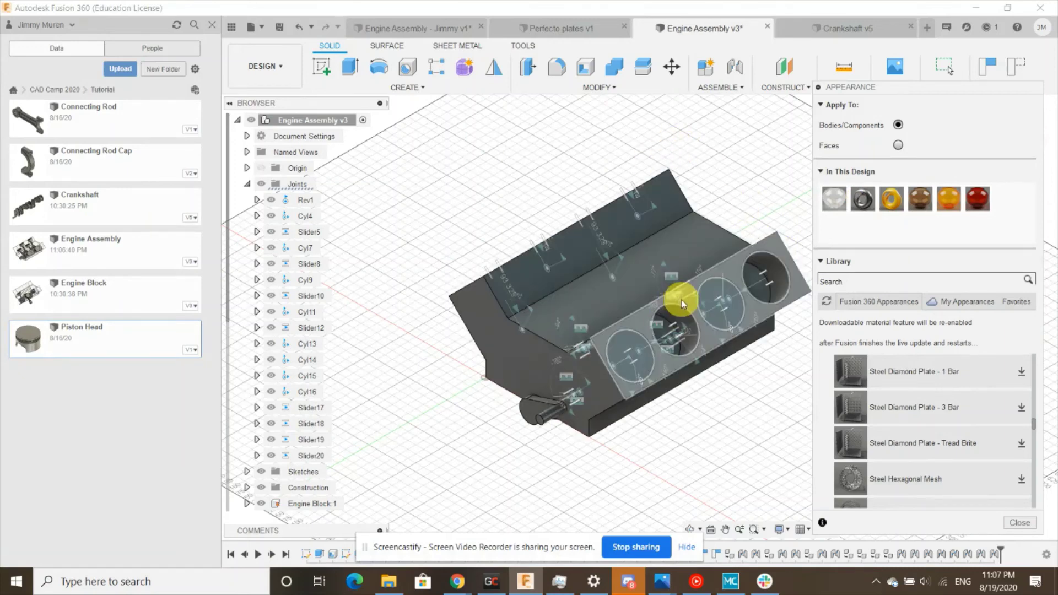
{"action": "left_click_drag", "start_coordinate": [834, 199], "coordinate": [633, 284]}
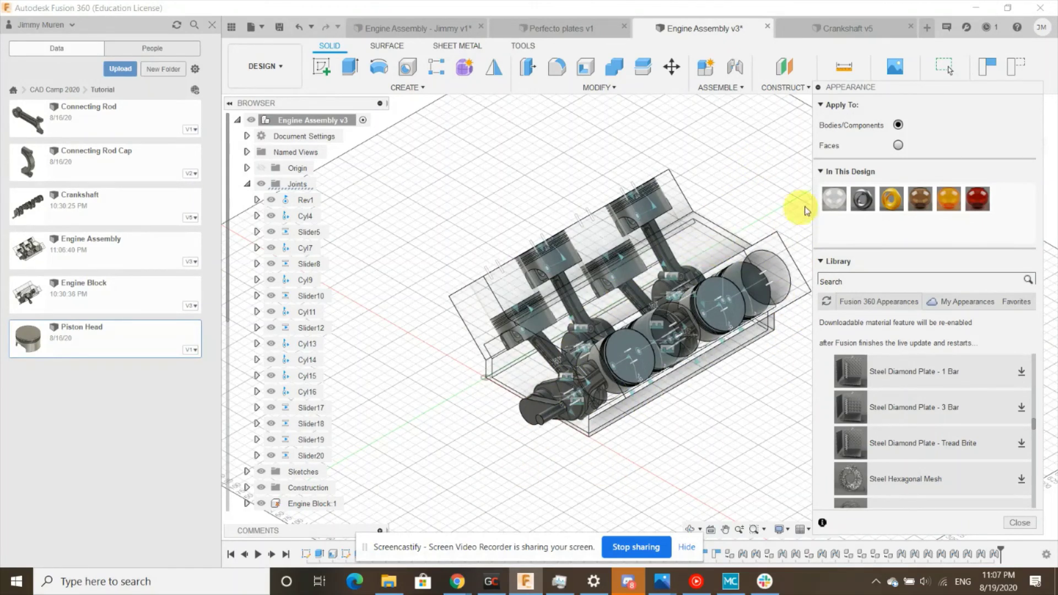
{"action": "left_click", "coordinate": [882, 281]}
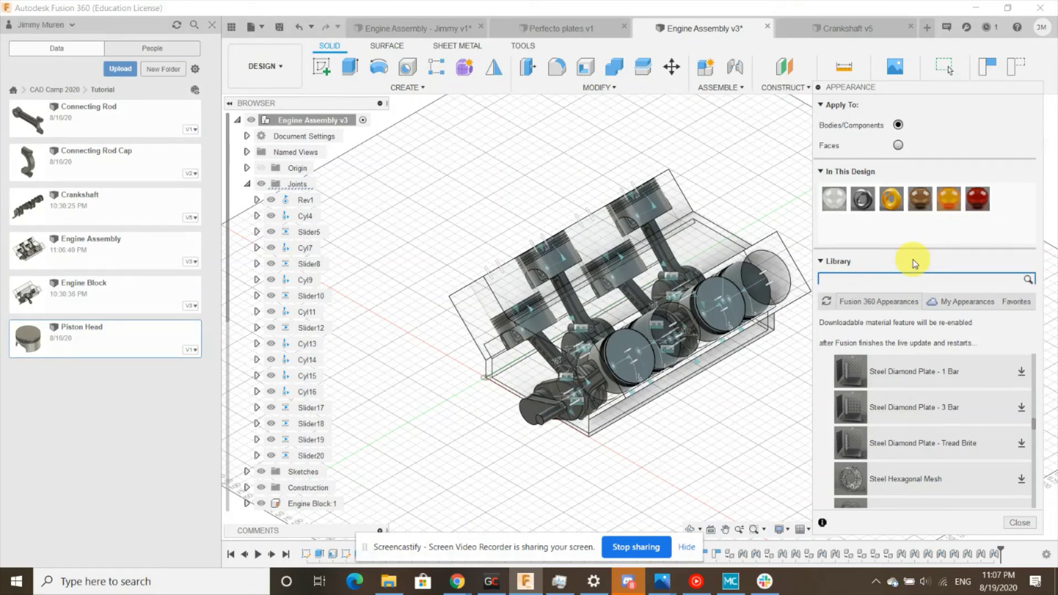
{"action": "left_click", "coordinate": [1027, 521]}
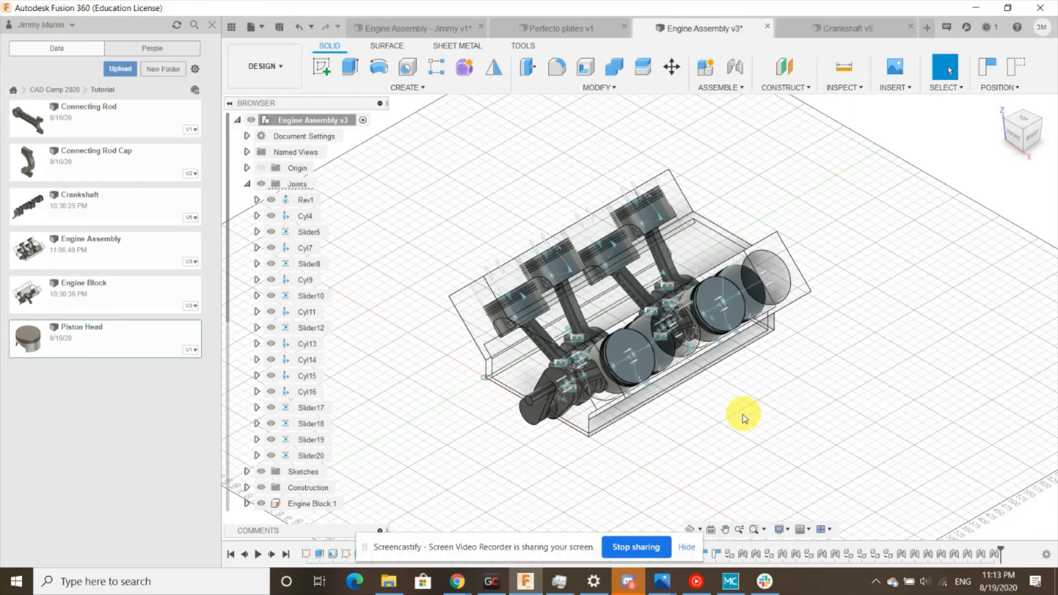
Rotate the crankshaft by its end handle to review the motion of the pistons through the transparent engine block
{"action": "left_click_drag", "start_coordinate": [528, 402], "coordinate": [803, 349]}
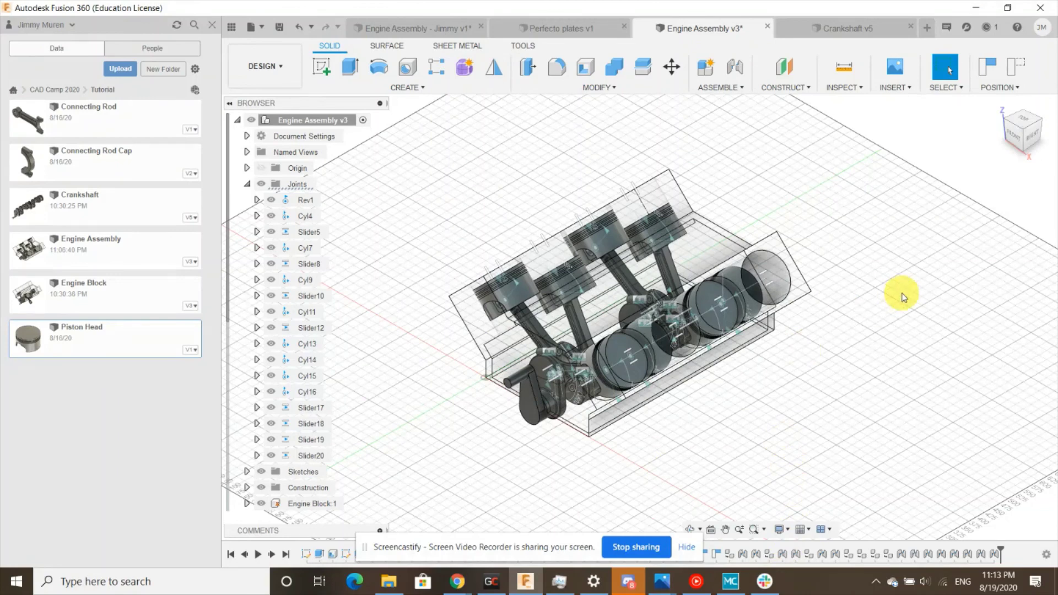